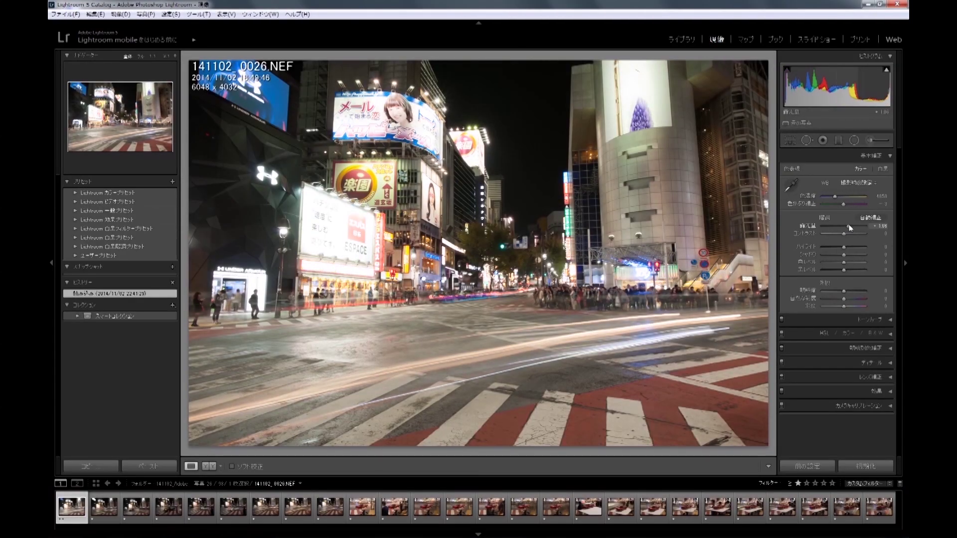
Step: Raise Exposure, Contrast and Shadows, lower Saturation, and lift the tone-curve Highlights and Lights
mouse_move(844, 226)
mouse_down()
mouse_move(852, 233)
mouse_move(831, 247)
mouse_up()
mouse_move(844, 255)
mouse_down()
mouse_move(854, 257)
mouse_move(830, 262)
mouse_move(847, 270)
mouse_up()
mouse_move(844, 306)
mouse_down()
mouse_move(831, 322)
mouse_move(839, 322)
mouse_up()
click(867, 319)
scroll(838, 309, down, 3)
drag(837, 200, 841, 200)
mouse_move(844, 330)
mouse_down()
mouse_move(837, 337)
mouse_move(849, 344)
mouse_move(839, 337)
mouse_up()
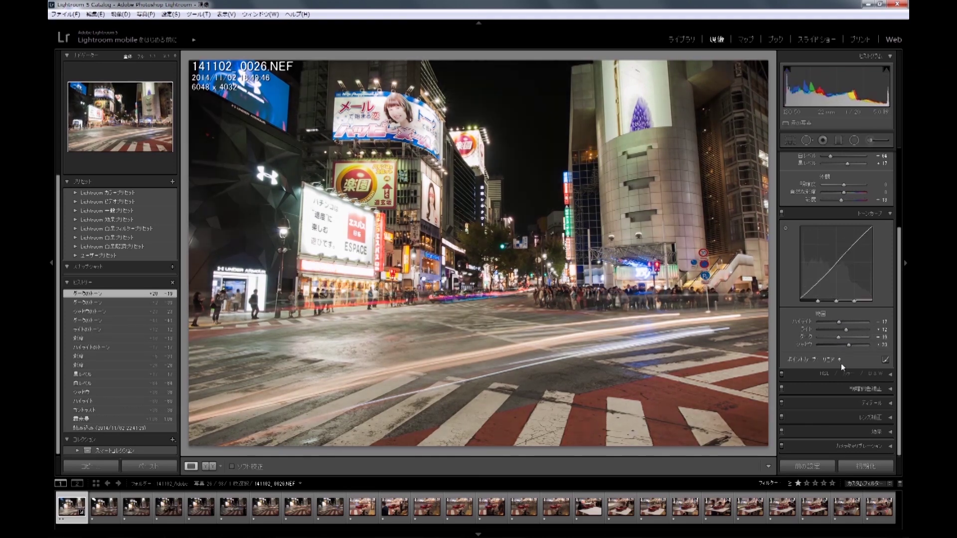
Step: Check the crosswalk light trails at 1:1 and review the Detail sharpening and noise settings
click(601, 317)
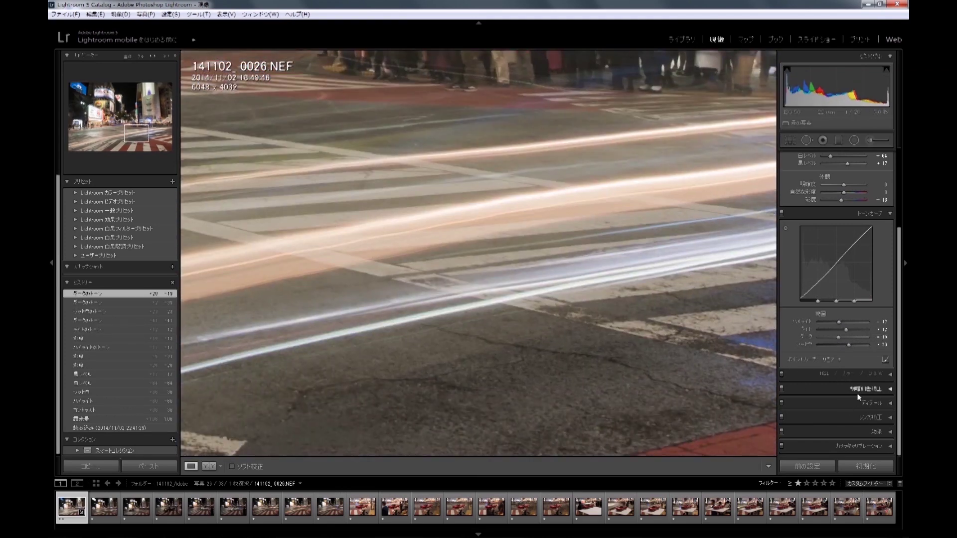
click(865, 404)
scroll(831, 357, down, 2)
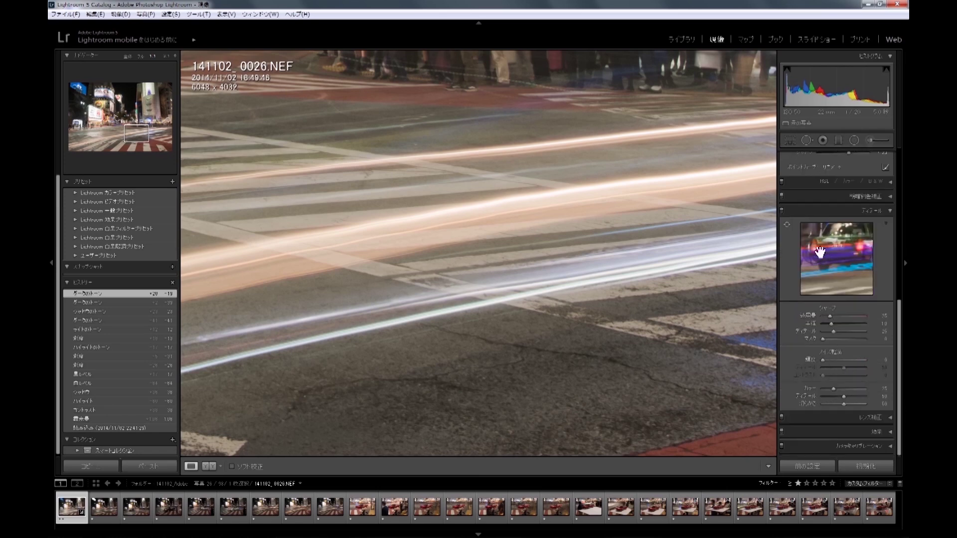
drag(820, 252, 820, 277)
scroll(837, 289, up, 2)
scroll(847, 299, up, 4)
scroll(861, 308, up, 4)
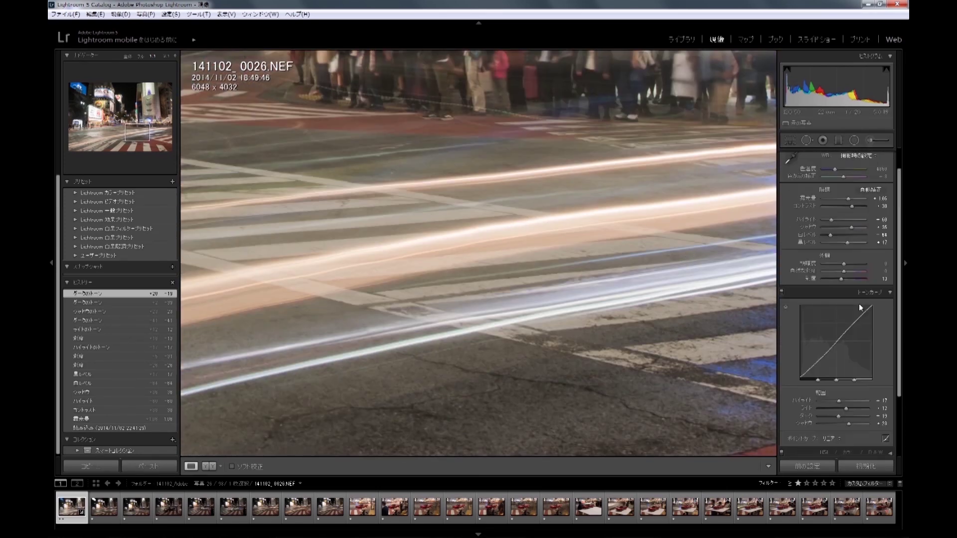
scroll(861, 307, up, 1)
click(758, 267)
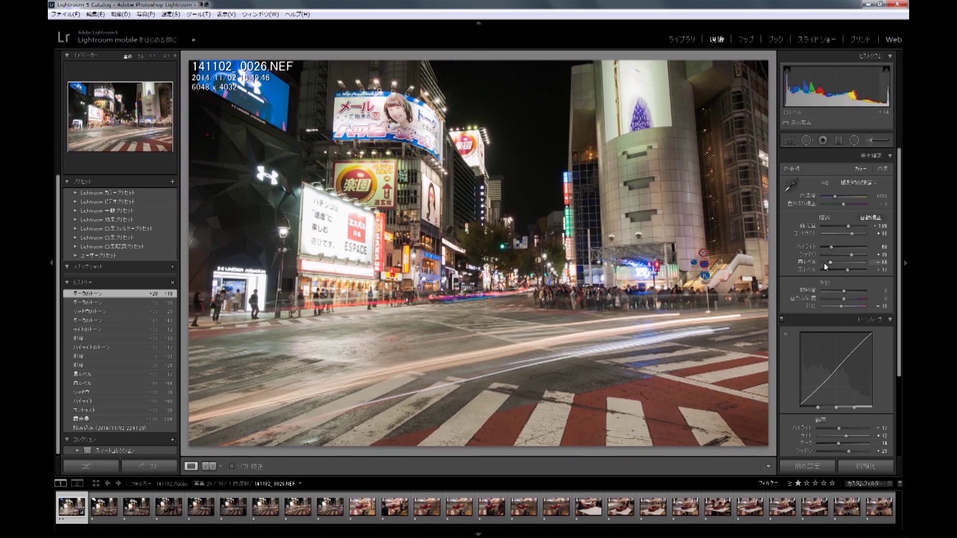
Step: Shift the tint slightly, raise Highlights, and settle Shadows at +49
drag(845, 206, 843, 204)
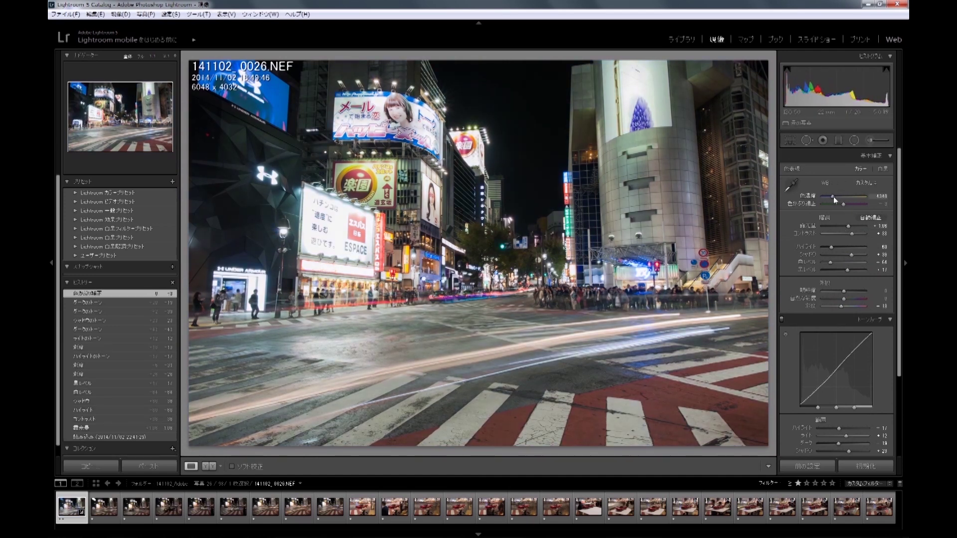
mouse_move(831, 250)
mouse_down()
mouse_move(855, 258)
mouse_move(841, 262)
mouse_move(853, 270)
mouse_move(830, 247)
mouse_move(852, 269)
mouse_up()
click(840, 254)
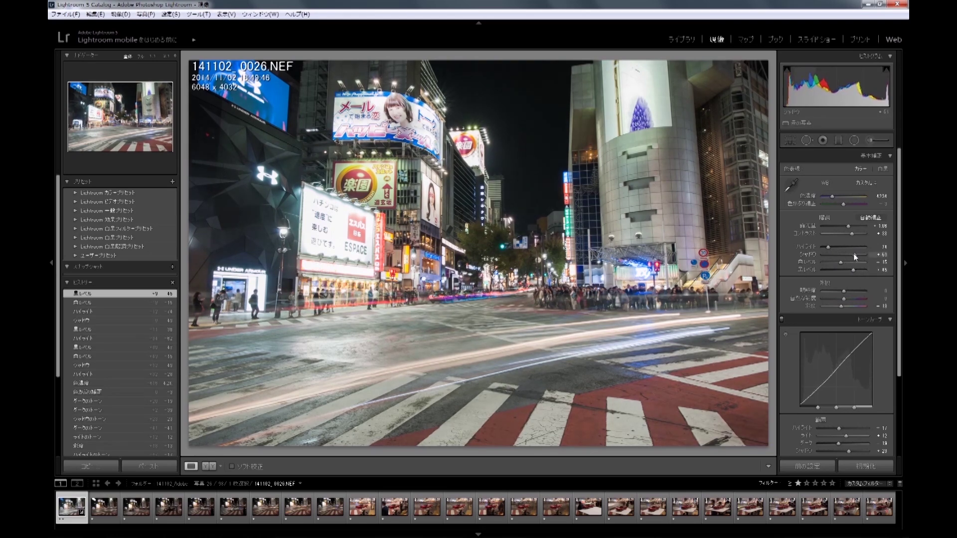
Step: Set Exposure to +1.08 and adjust the tone-curve region sliders
mouse_move(850, 230)
mouse_down()
mouse_move(833, 247)
mouse_move(850, 269)
mouse_up()
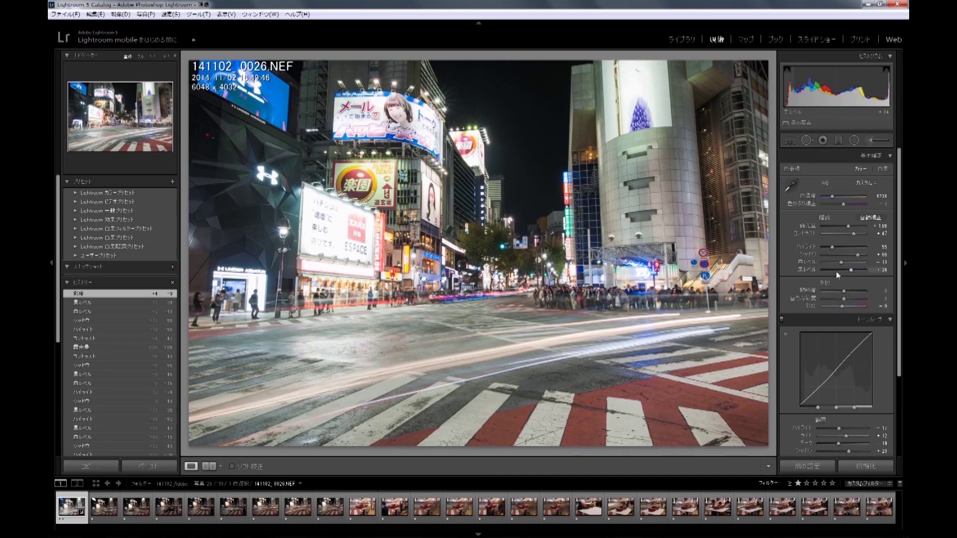
scroll(837, 274, down, 2)
drag(842, 383, 833, 393)
drag(817, 339, 818, 333)
drag(857, 294, 857, 299)
scroll(873, 398, down, 2)
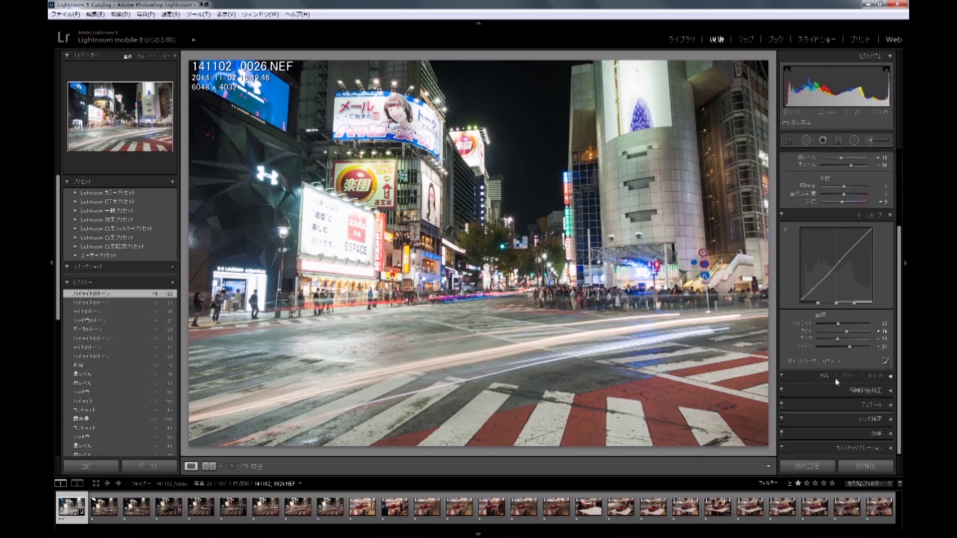
scroll(887, 394, up, 3)
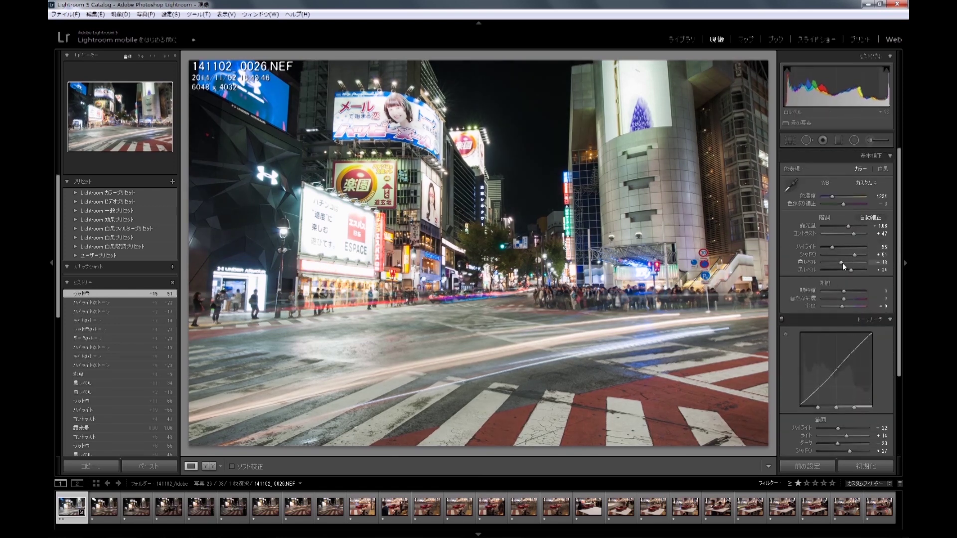
Step: Darken Blacks, lower Highlights and reduce Exposure to +0.84
drag(856, 272, 827, 256)
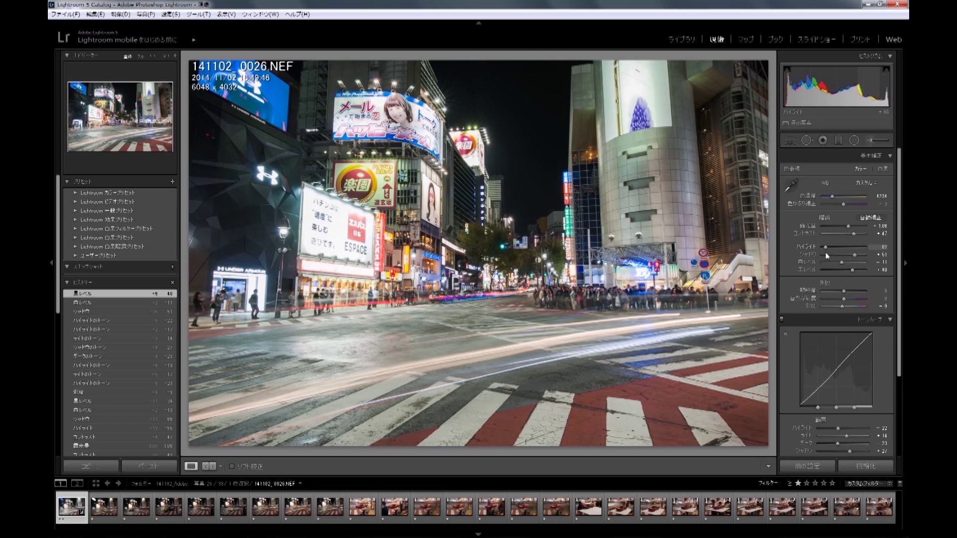
drag(849, 226, 851, 230)
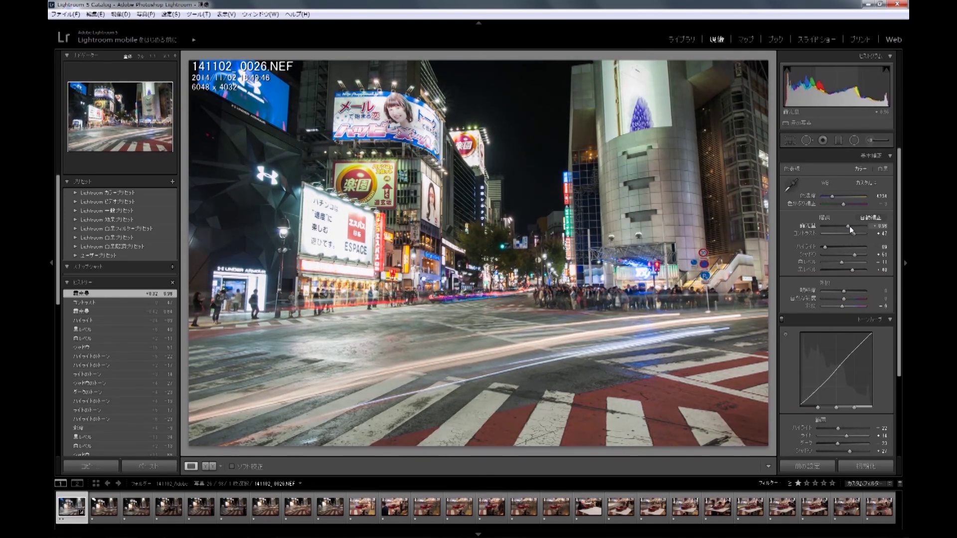
scroll(849, 387, down, 2)
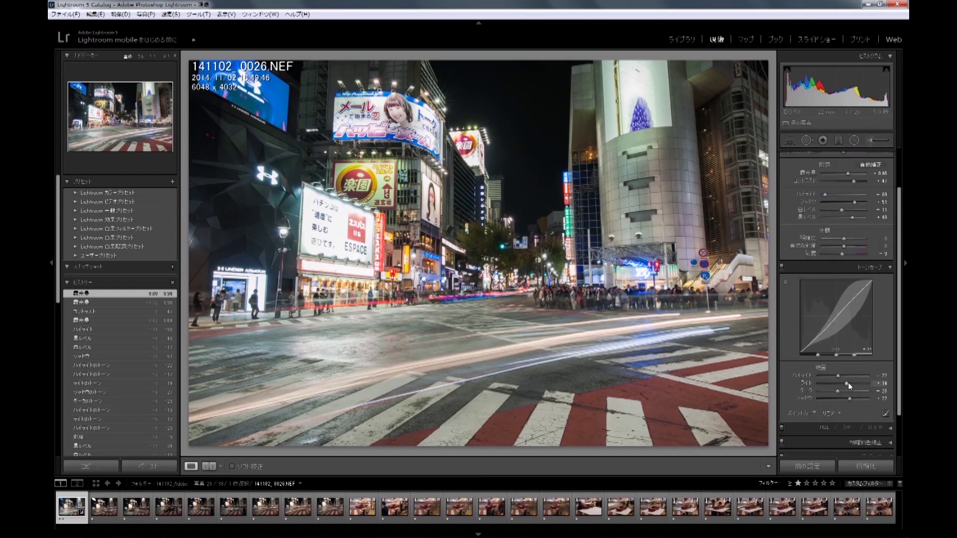
Step: Set the tone curve to Highlights -5, Lights +23, Darks -34, Shadows +36, and compare before/after
mouse_move(847, 384)
mouse_down()
mouse_move(843, 375)
mouse_move(835, 391)
mouse_up()
drag(850, 399, 854, 399)
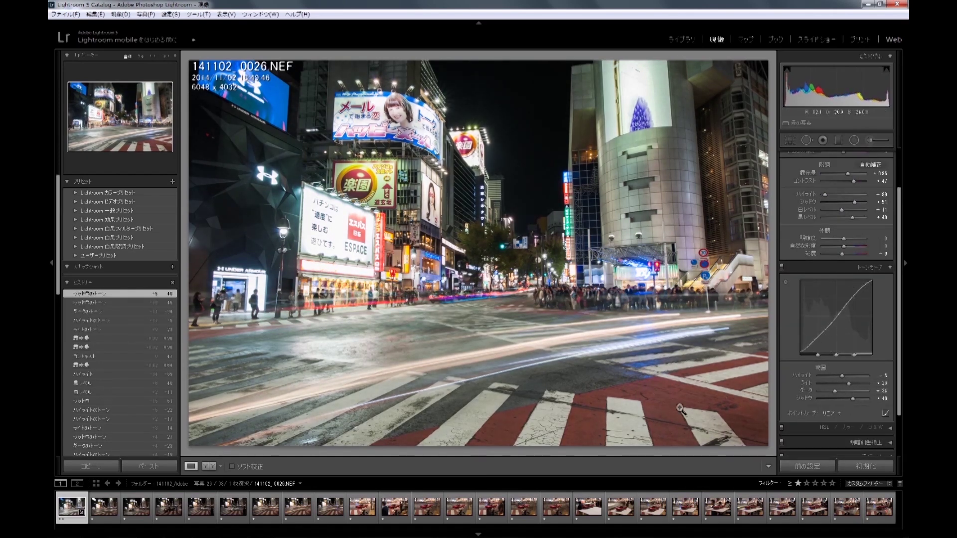
click(209, 467)
Step: Compare before and after in split and top/bottom layouts, including at 1:1
click(211, 467)
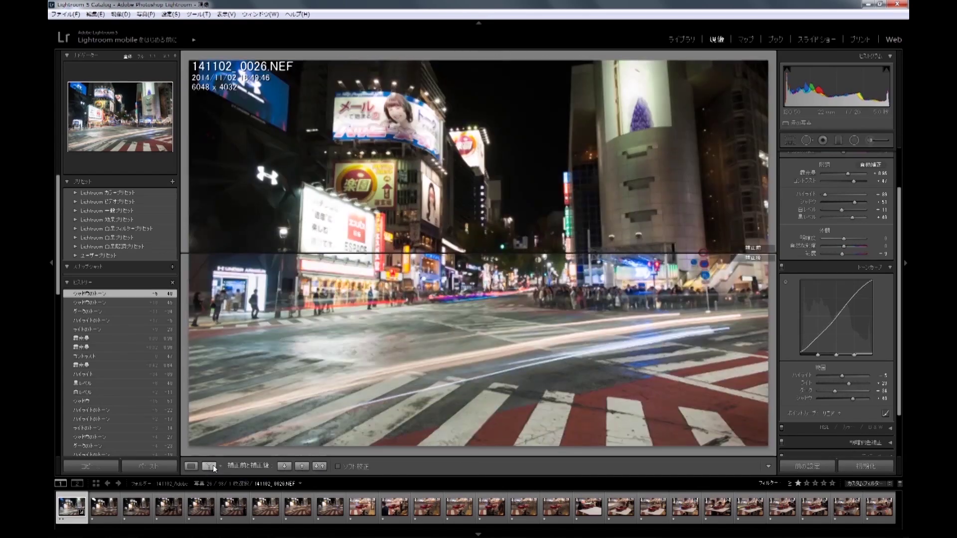
click(213, 467)
click(502, 362)
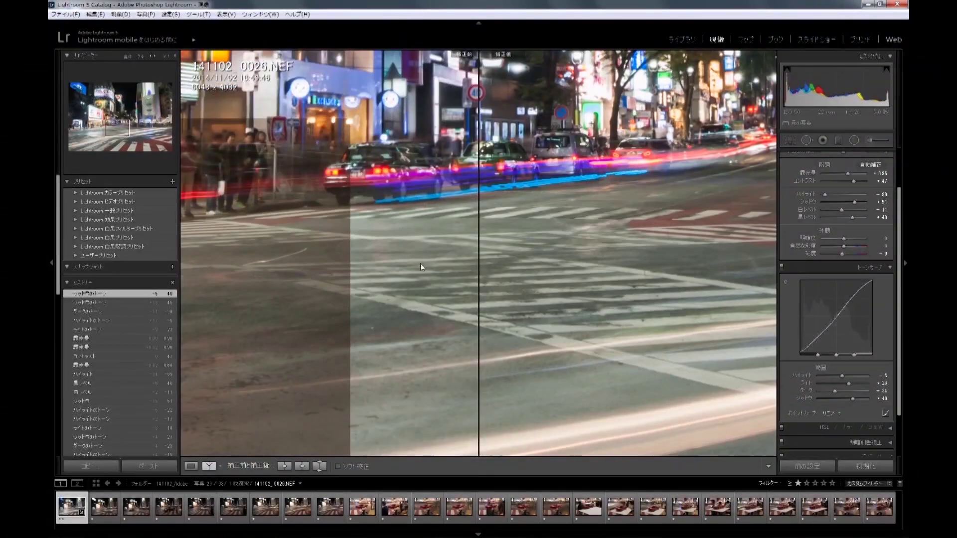
click(261, 419)
click(204, 468)
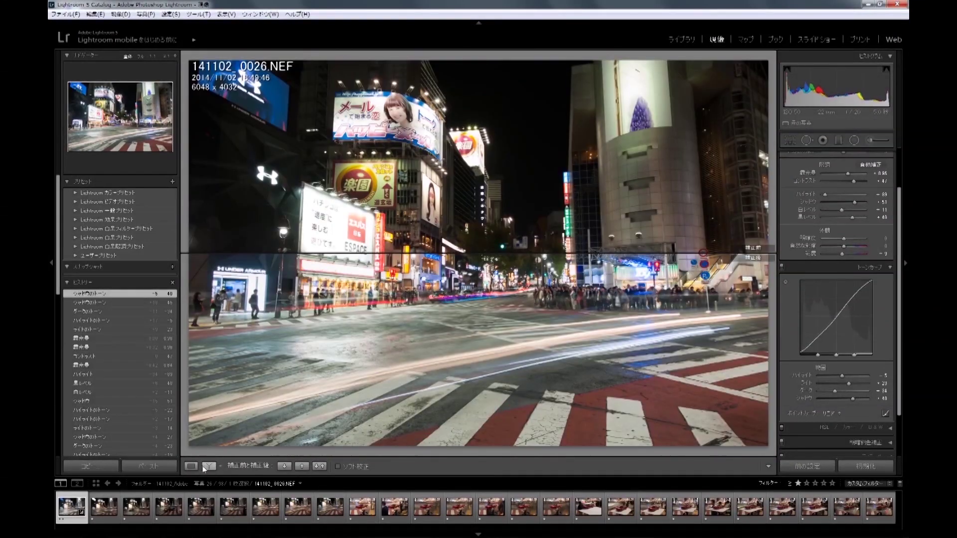
Step: Set the export destination to the Desktop > BestofMAX > TAMIYA folder
click(74, 15)
click(85, 108)
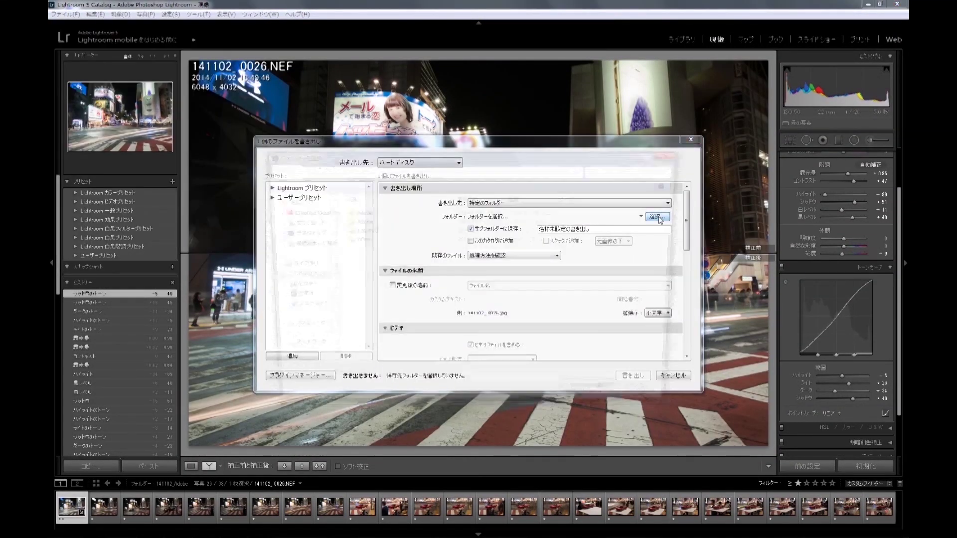
click(656, 214)
click(298, 244)
scroll(298, 244, down, 1)
click(301, 316)
double_click(355, 281)
double_click(355, 214)
double_click(355, 268)
double_click(385, 243)
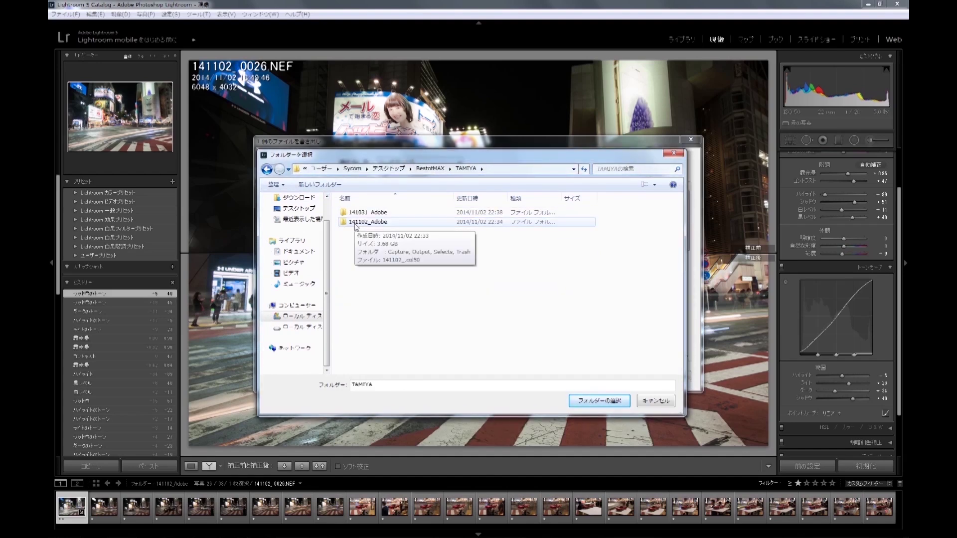
click(600, 400)
Step: Review the export settings and export the graded crossing photo
scroll(581, 233, down, 3)
scroll(564, 221, down, 3)
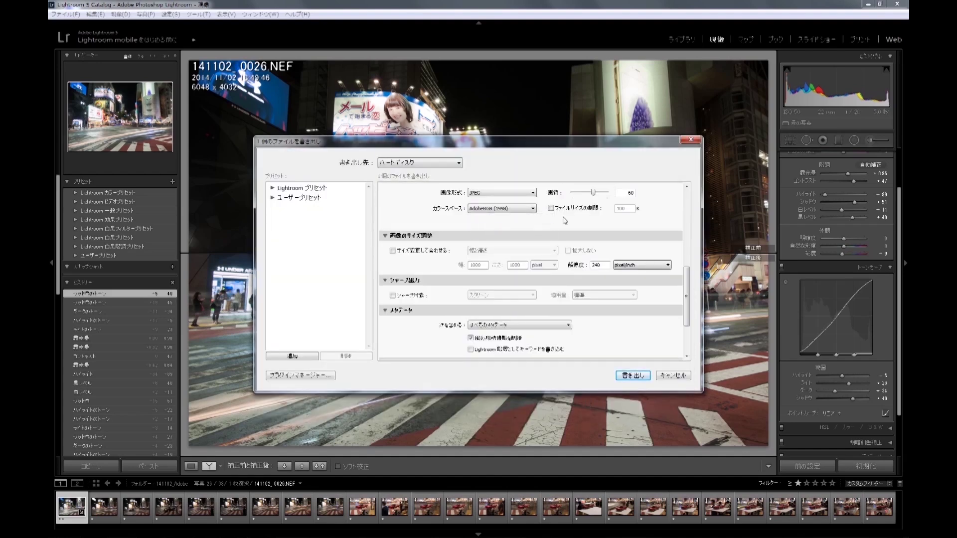
scroll(537, 258, down, 2)
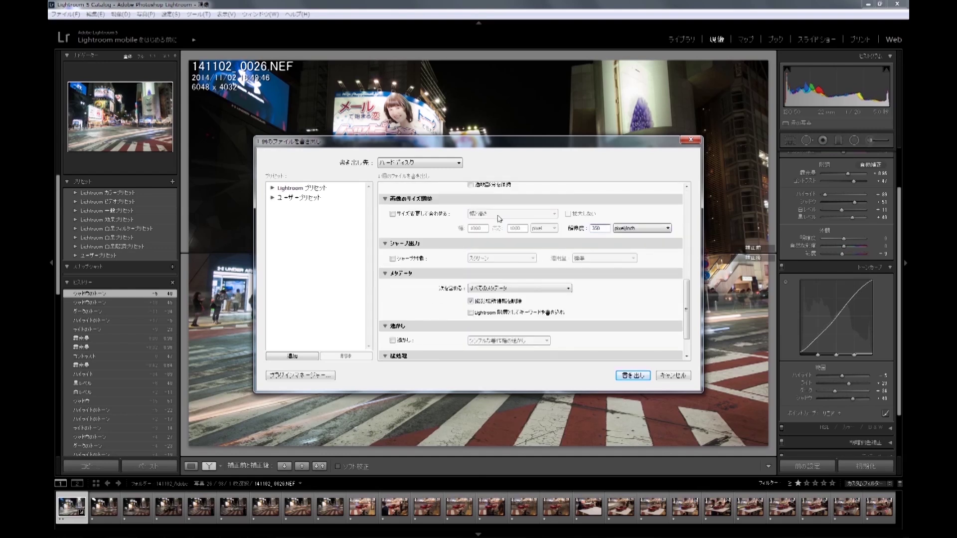
scroll(571, 230, down, 2)
scroll(441, 288, up, 20)
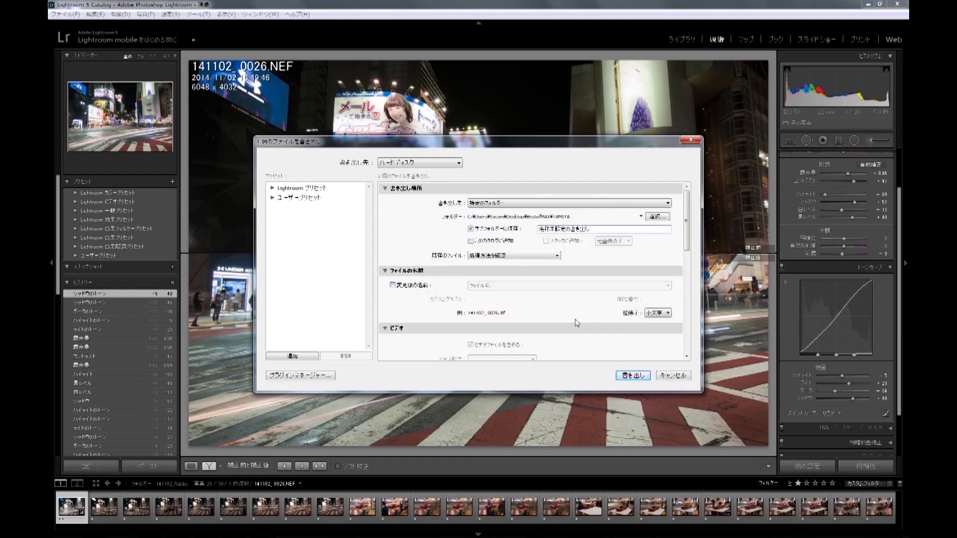
scroll(577, 323, down, 3)
scroll(576, 323, down, 3)
click(635, 376)
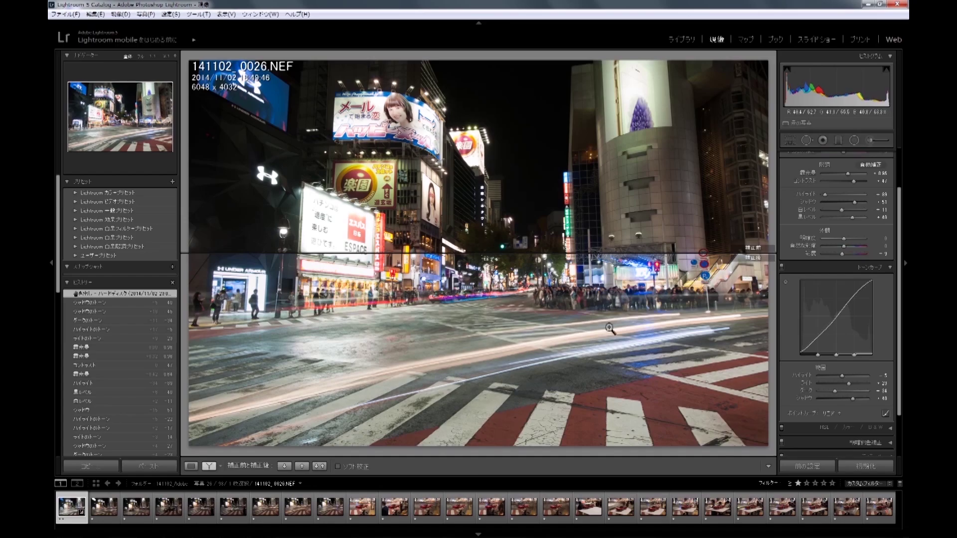
Step: View the exported photo fit to screen in Photoshop, then open the red car photo in Lightroom
click(868, 9)
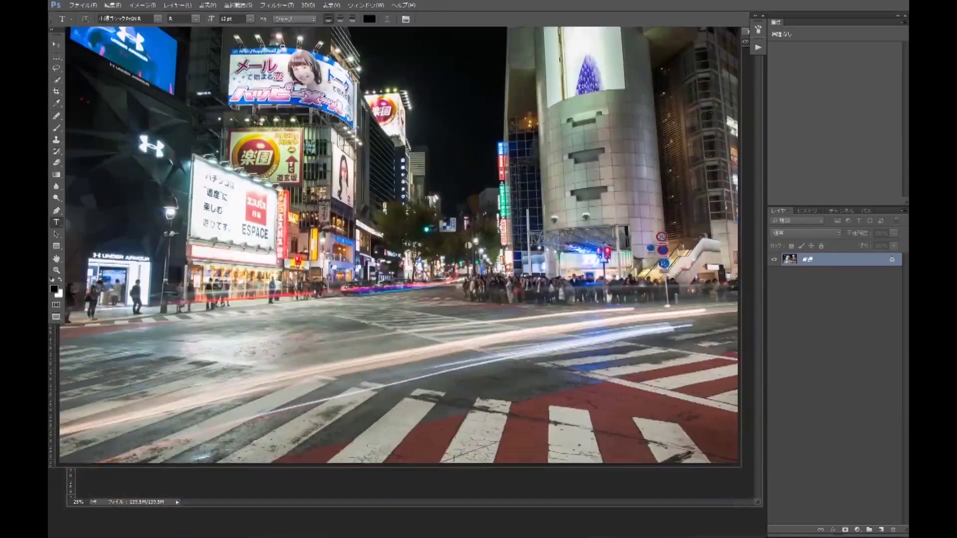
scroll(292, 206, down, 10)
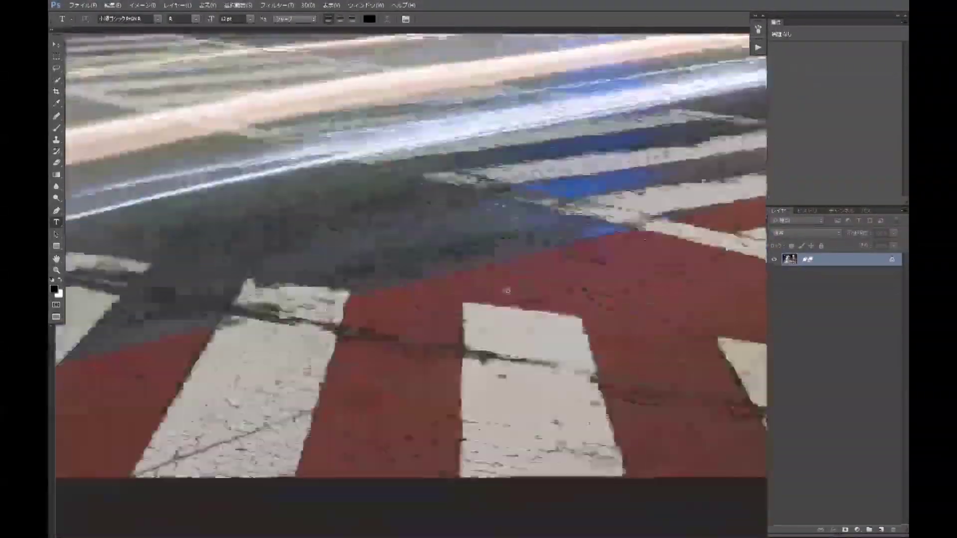
key(ctrl+0)
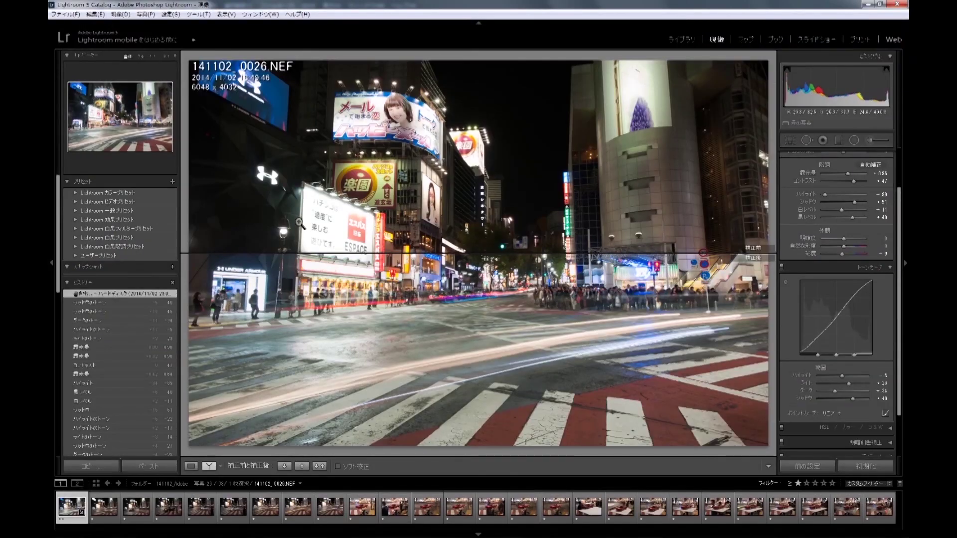
key(g)
double_click(394, 205)
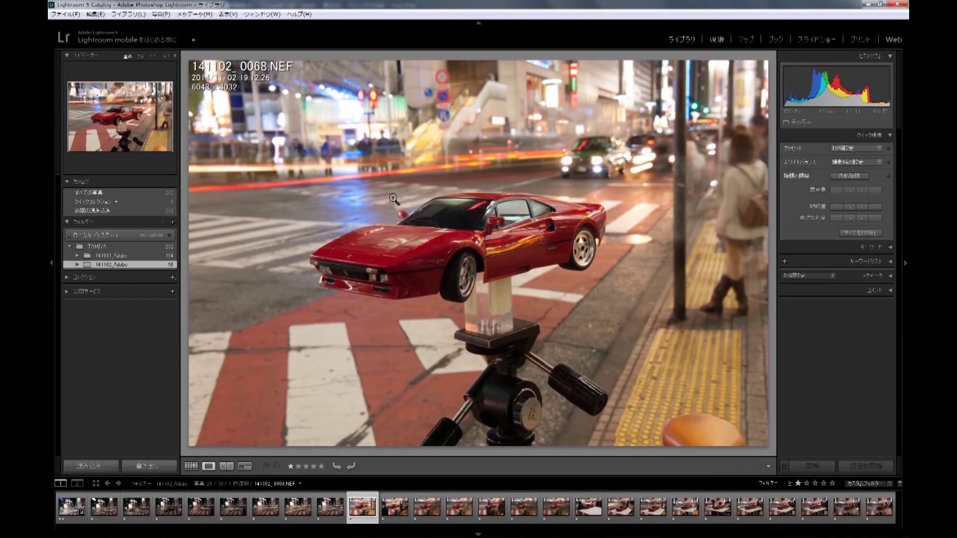
Step: Select car photos from 0068 onward and add them to the Quick Collection
key(Right)
key(Right)
key(Right)
key(Right)
key(Right)
key(Right)
key(Left)
key(Left)
key(Left)
shift+click(879, 509)
right_click(363, 506)
key(Escape)
right_click(362, 508)
click(377, 509)
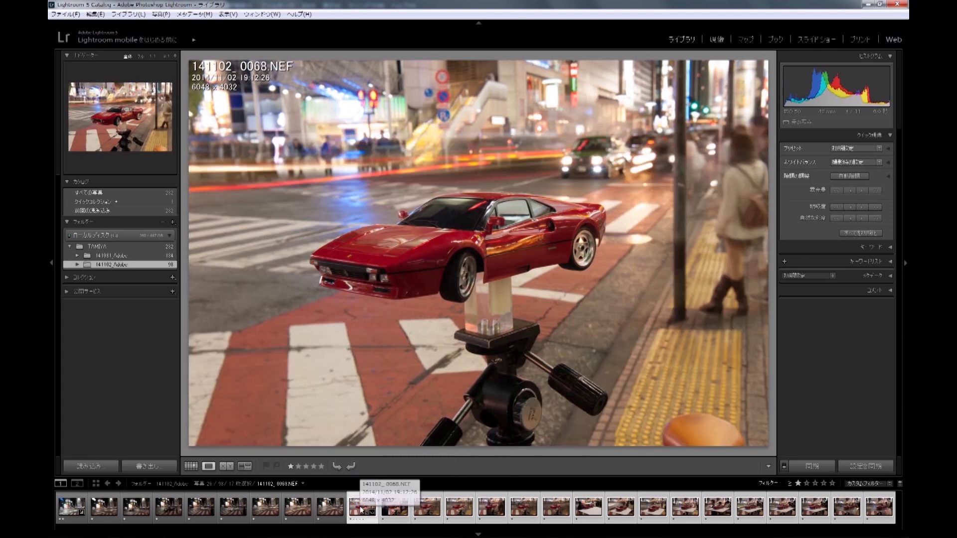
Step: Paste the copied development settings onto photo 0068
key(d)
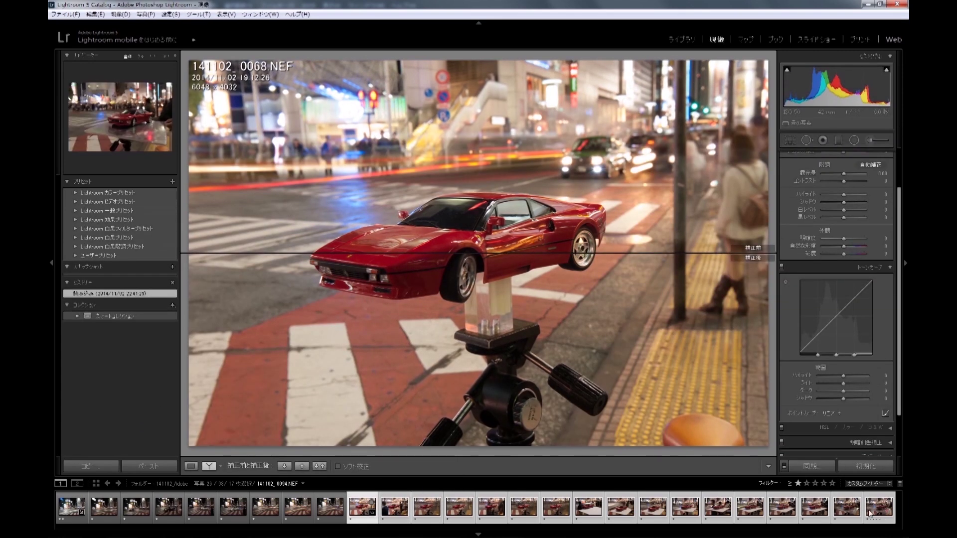
key(g)
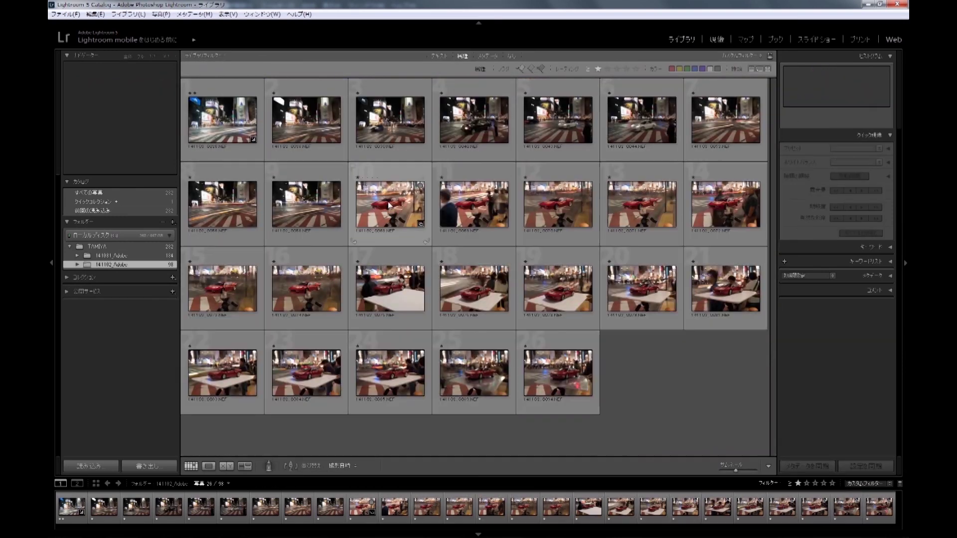
right_click(561, 210)
click(727, 240)
click(717, 40)
click(149, 465)
Step: Paste the same development settings onto photo 0069 via the Settings menu
click(395, 511)
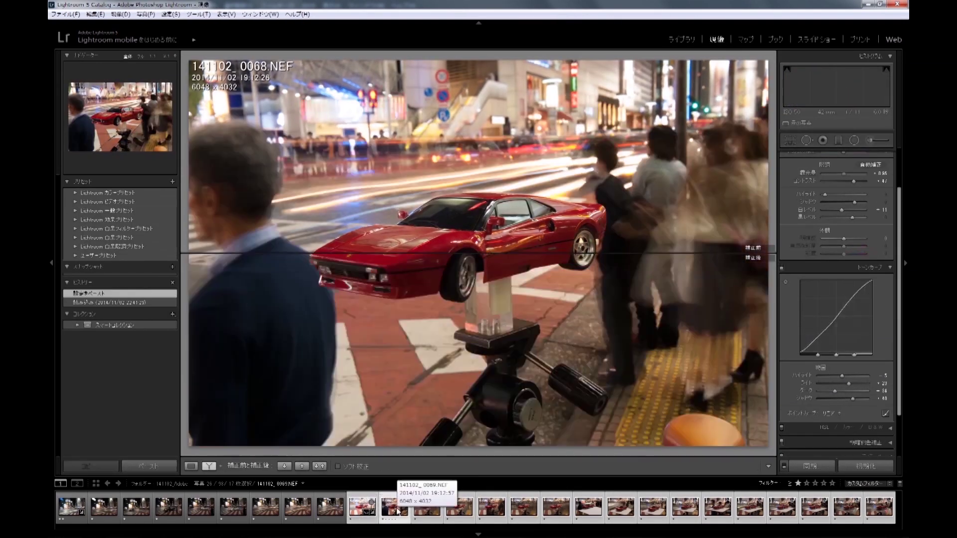
right_click(771, 505)
mouse_move(837, 503)
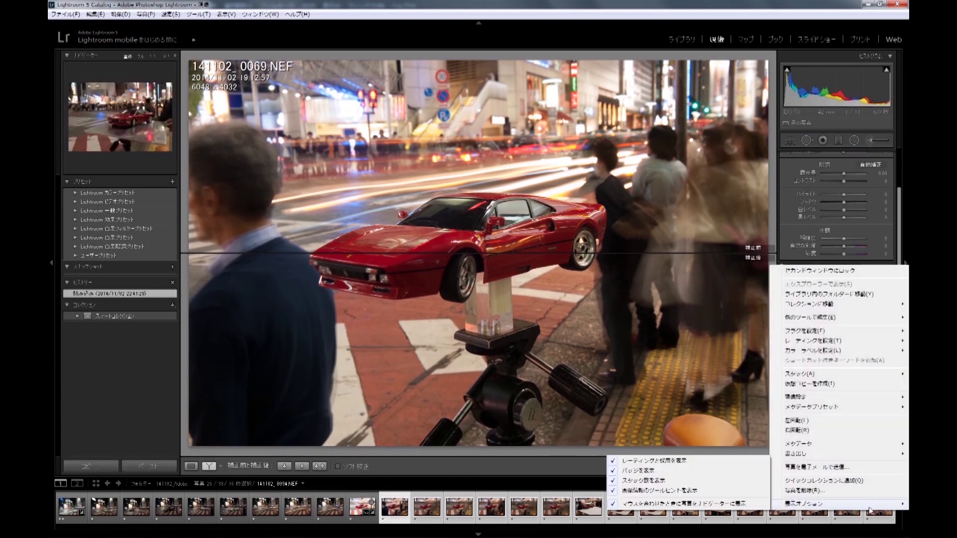
click(198, 14)
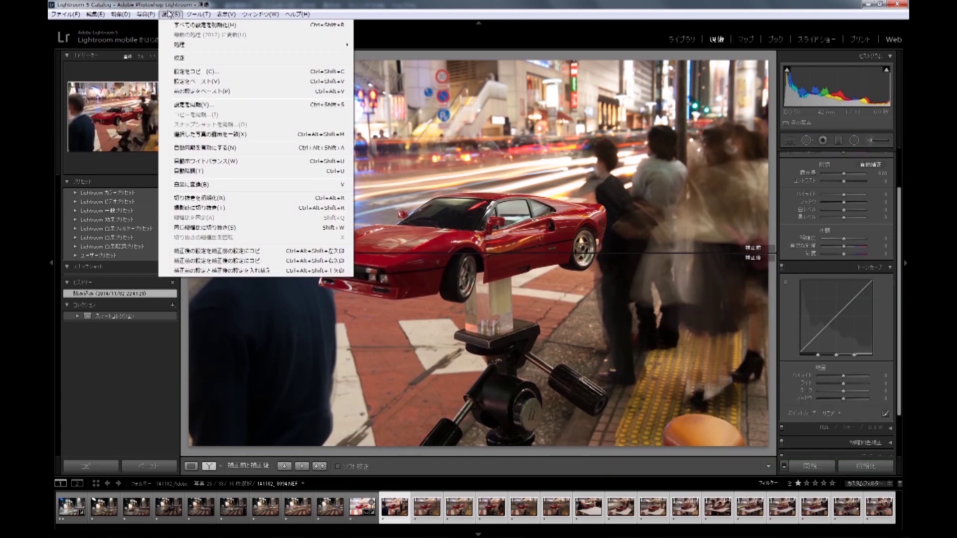
click(189, 40)
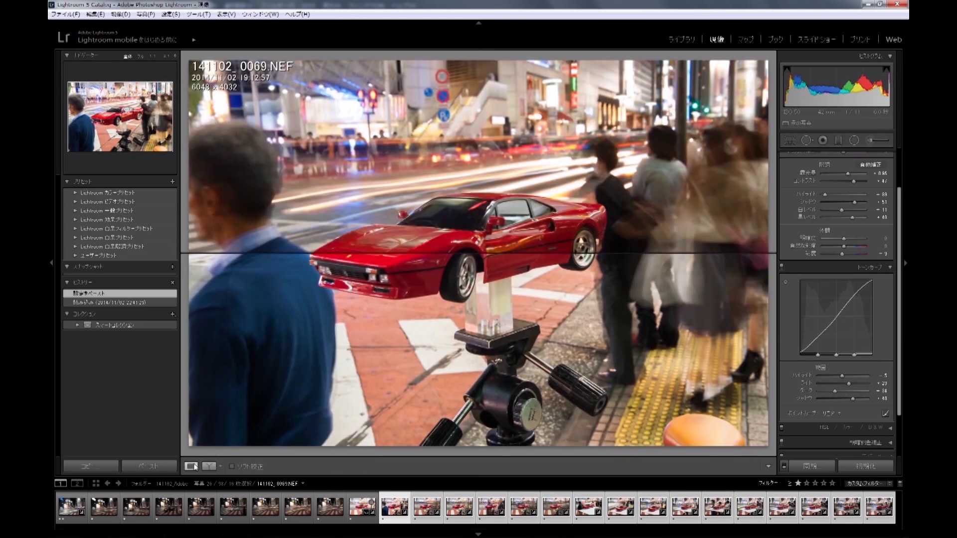
Step: Return to photo 0068 in single view and reset its Exposure
click(191, 466)
key(Left)
scroll(837, 220, up, 3)
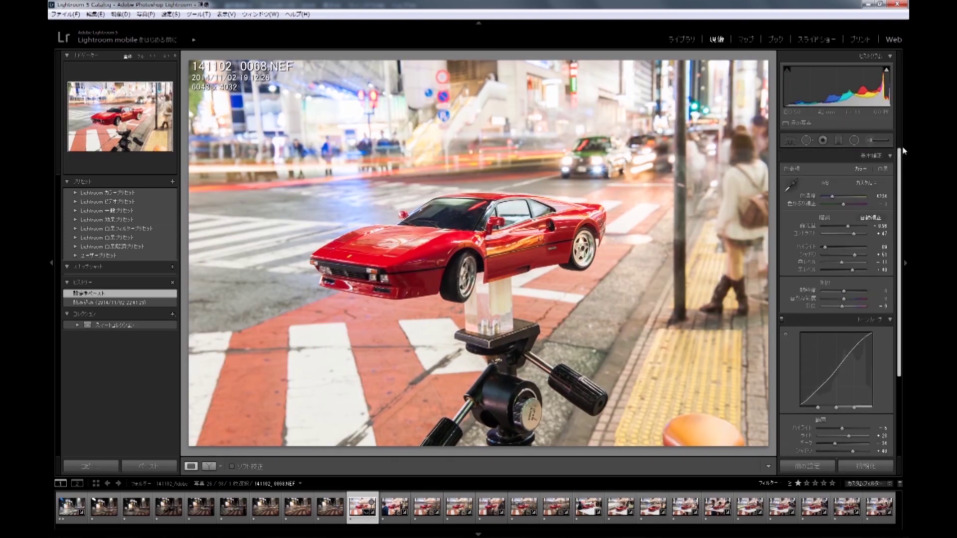
drag(848, 226, 844, 229)
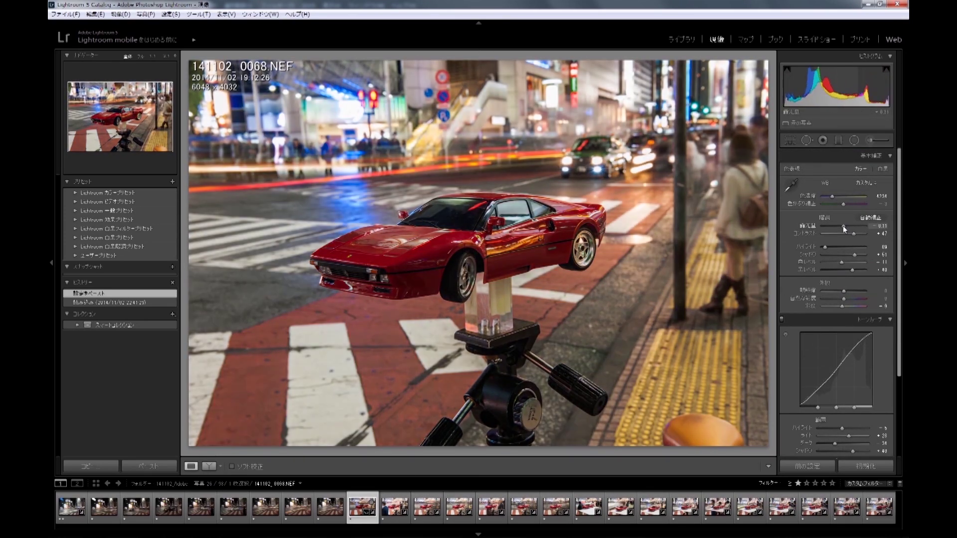
double_click(844, 227)
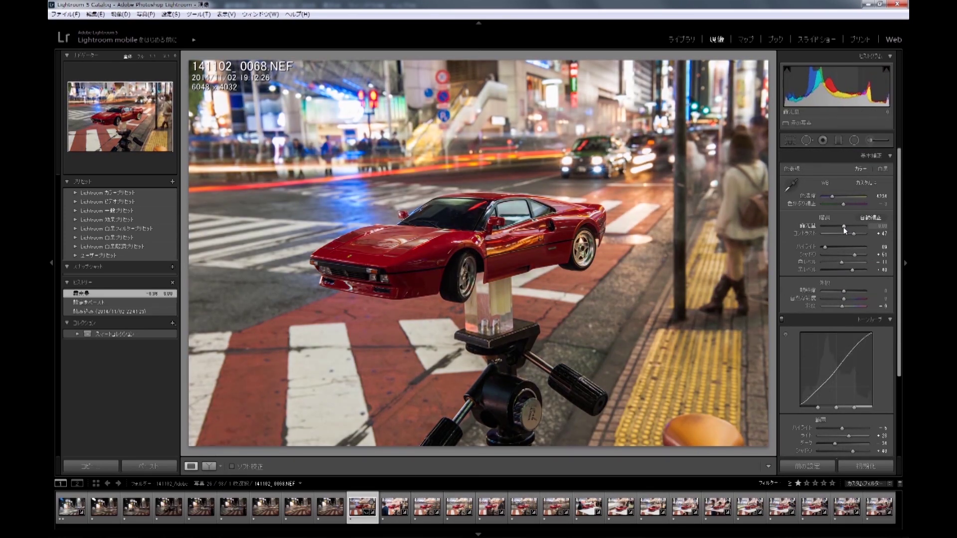
Step: Copy 0068's development settings onto 0069, return to 0068, and begin exporting the 17 photos
key(ctrl+shift+c)
key(Return)
key(Right)
key(ctrl+shift+v)
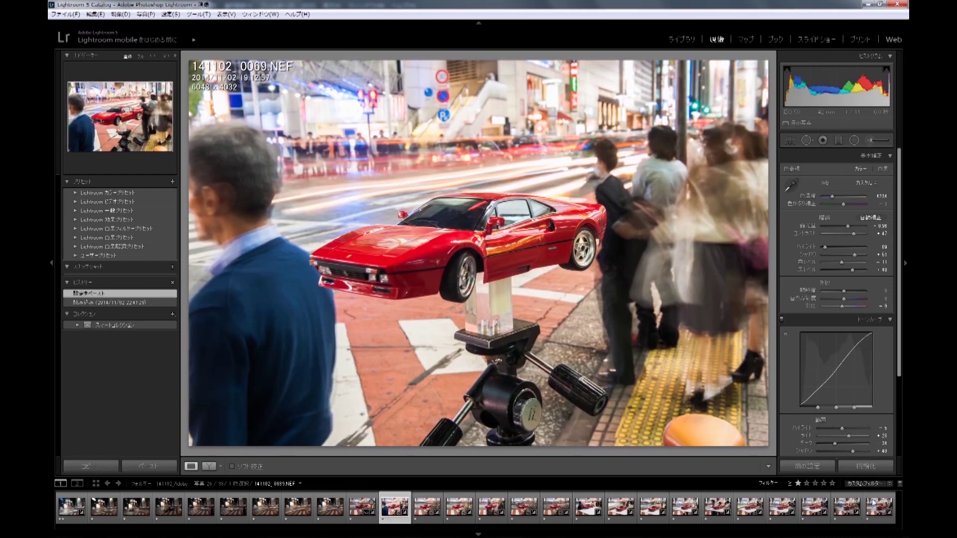
click(171, 14)
key(Escape)
key(Left)
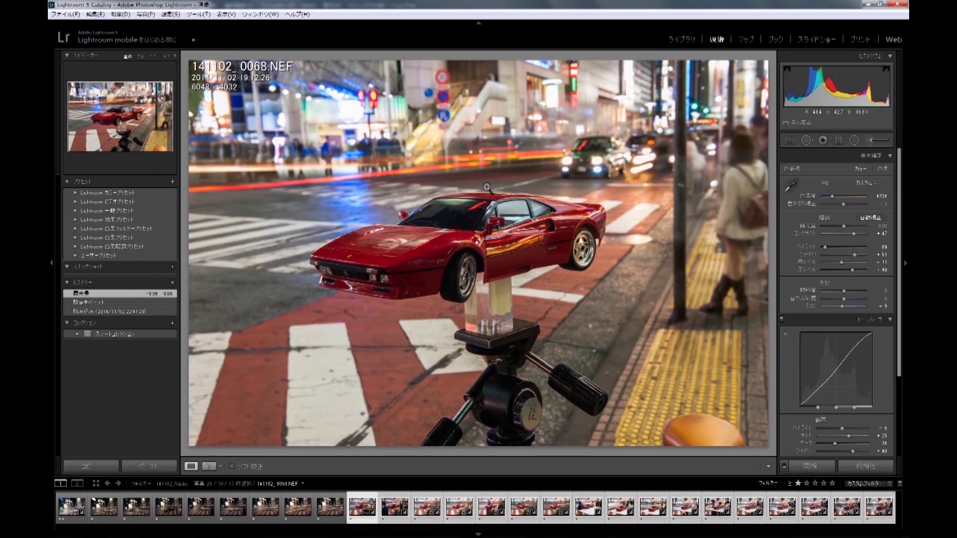
click(64, 14)
click(90, 119)
Step: Export the 17 photos to the hard disk and locate the exported 0068 TIF file
scroll(590, 346, down, 5)
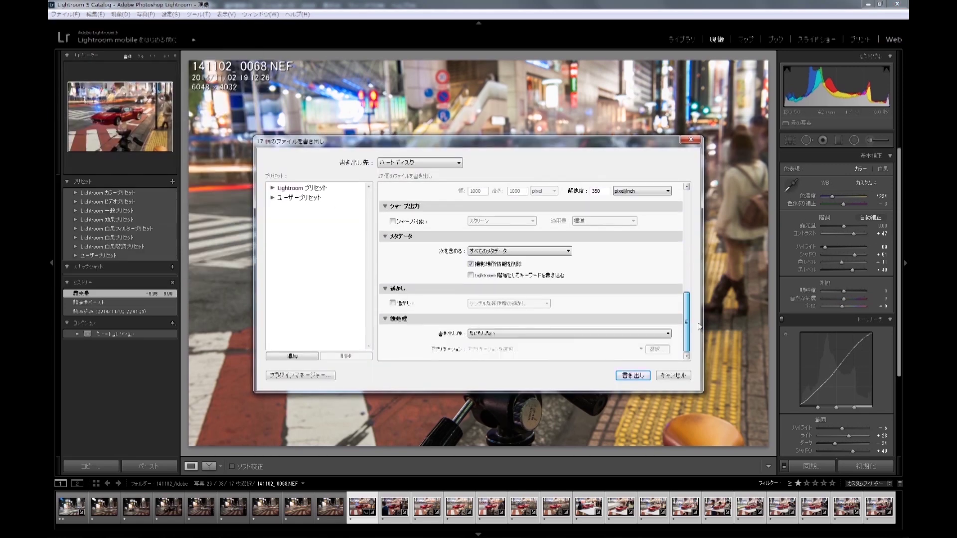
click(632, 375)
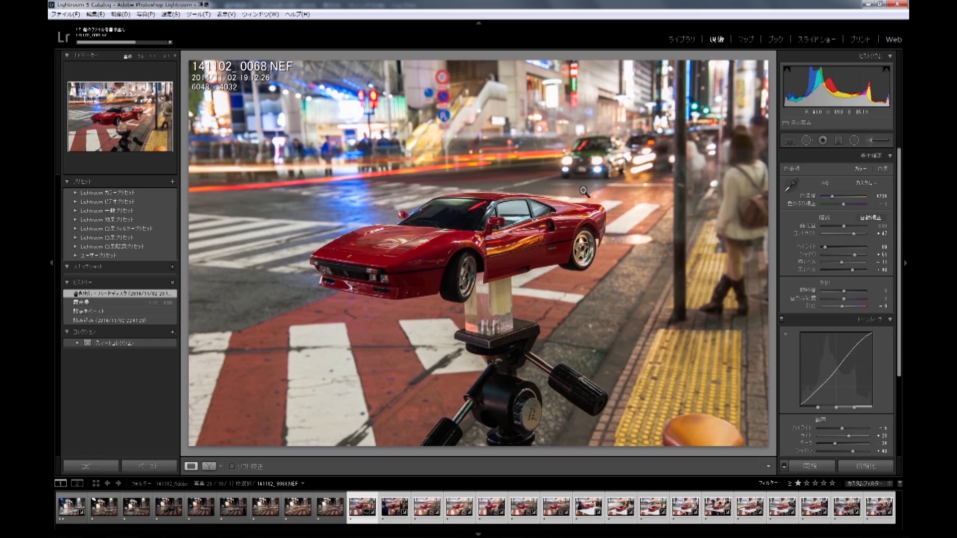
click(867, 4)
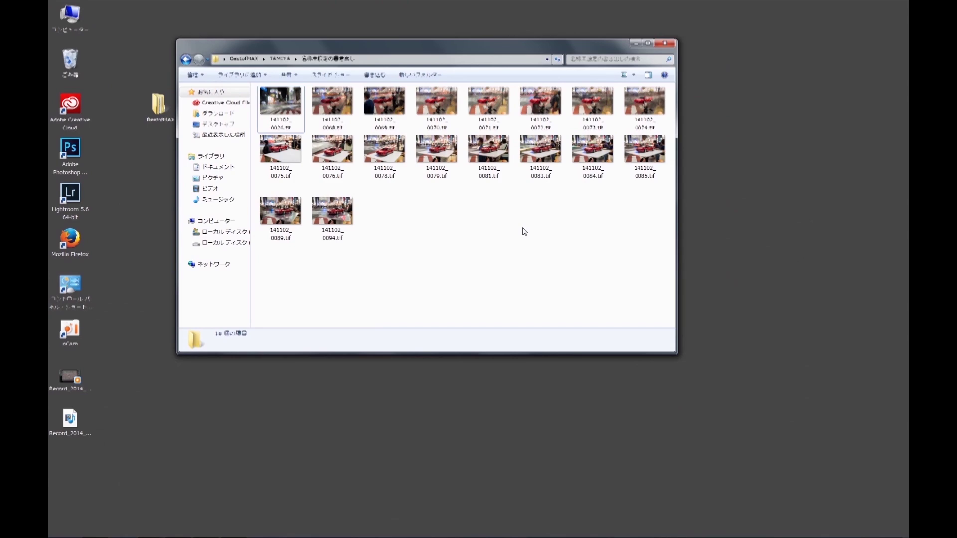
click(332, 107)
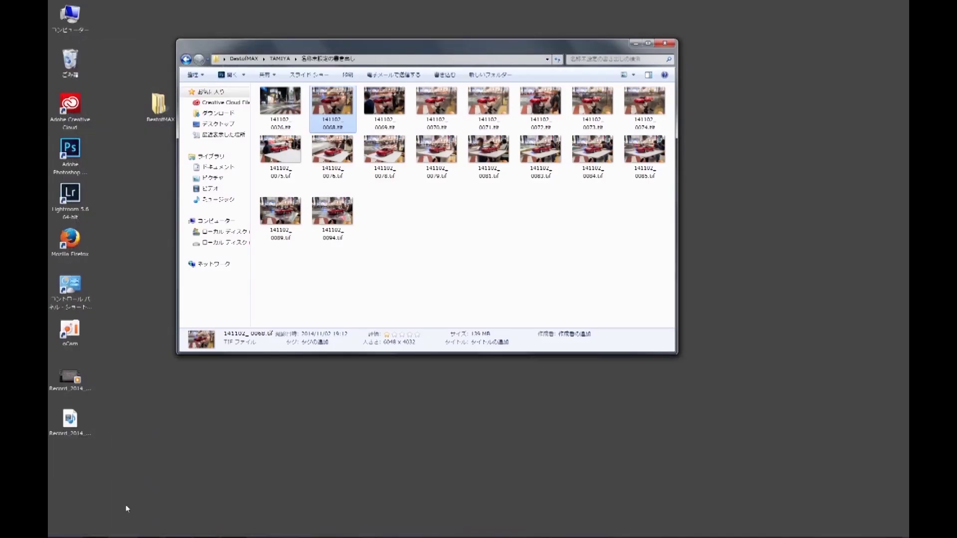
click(59, 530)
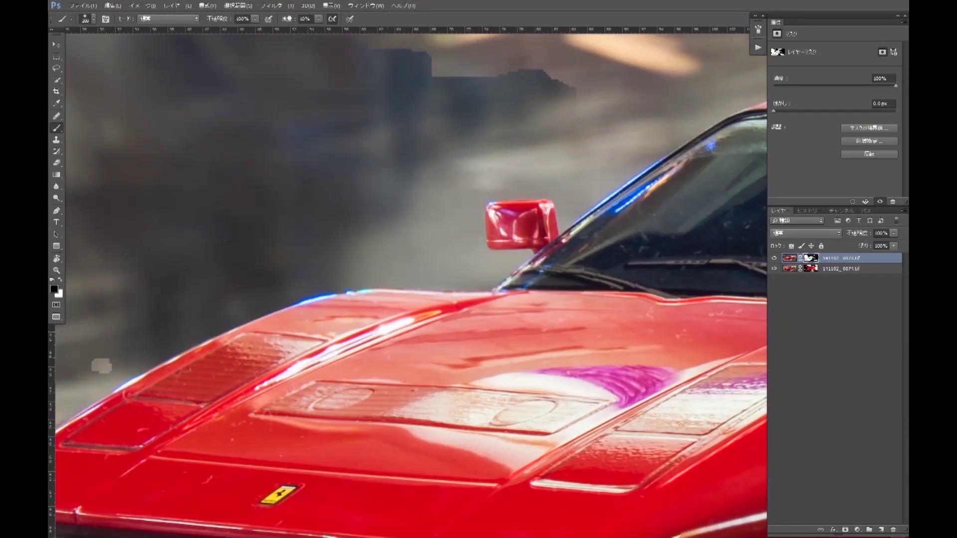
Step: Swap the foreground and background colours to paint white over black on the mask
key(x)
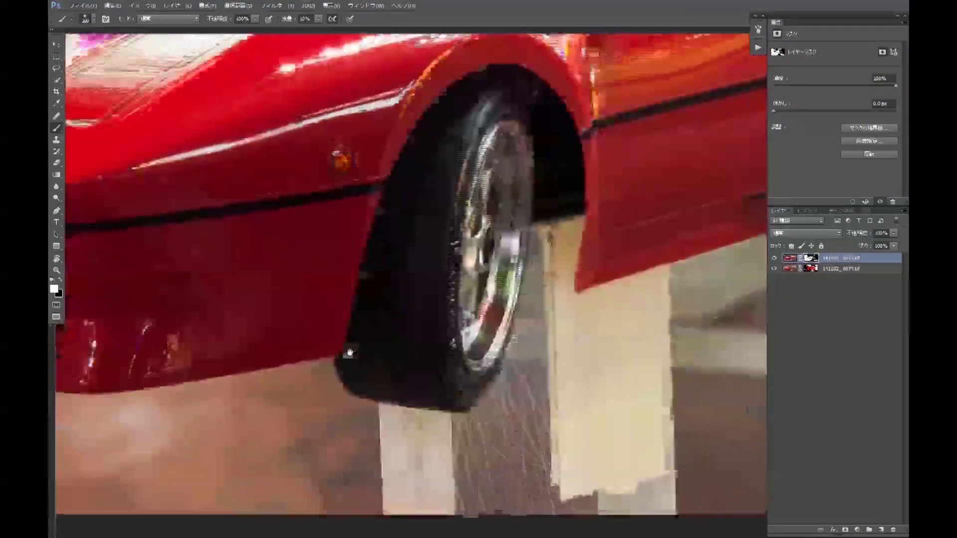
Step: Trace a Pen path from the front bumper over the bonnet edge to the mirror's top-left
key(p)
key(ctrl+r)
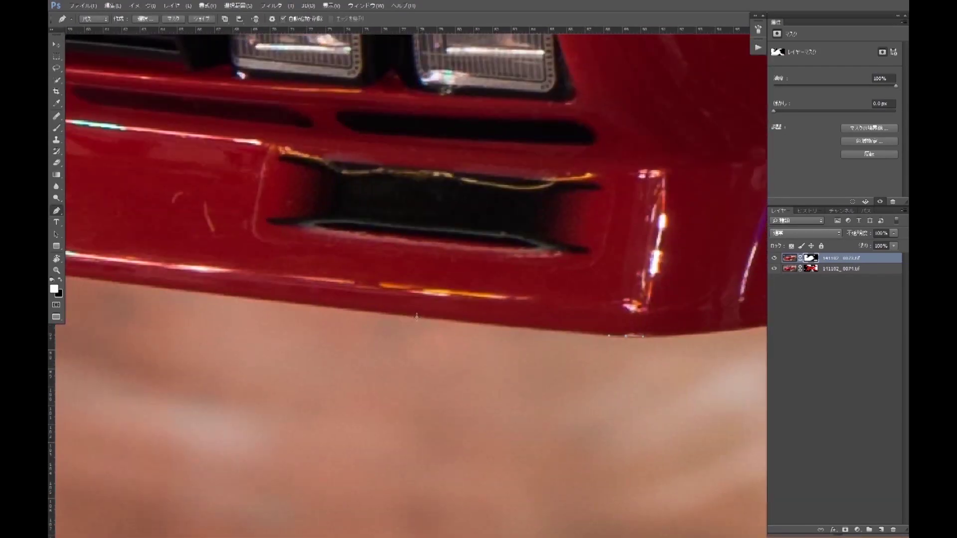
drag(350, 310, 702, 360)
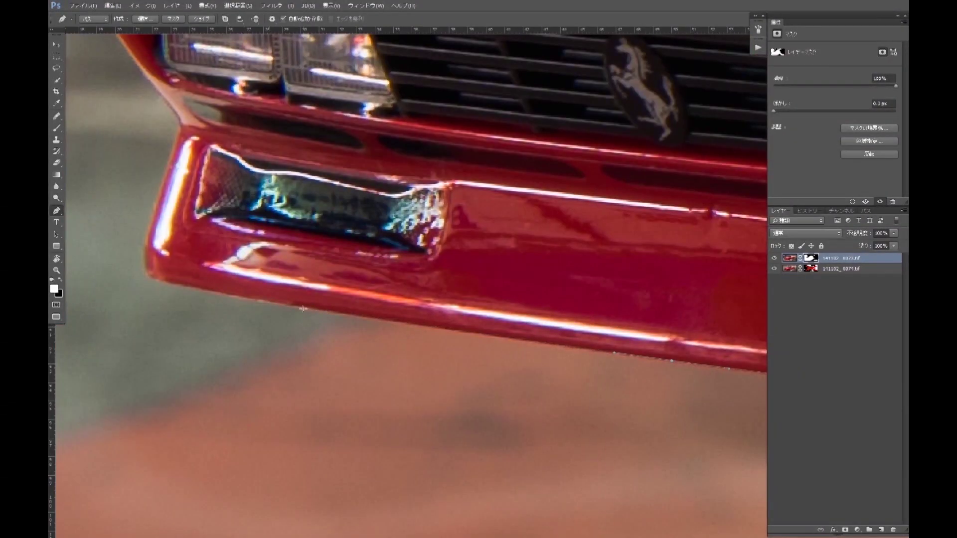
drag(247, 303, 380, 129)
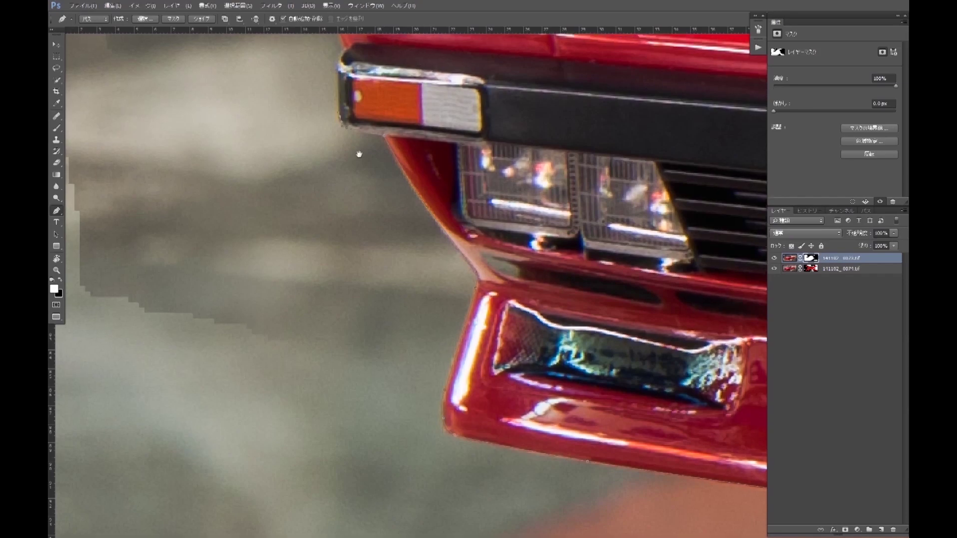
scroll(380, 129, up, 2)
scroll(388, 109, up, 2)
scroll(397, 88, up, 2)
scroll(397, 89, up, 2)
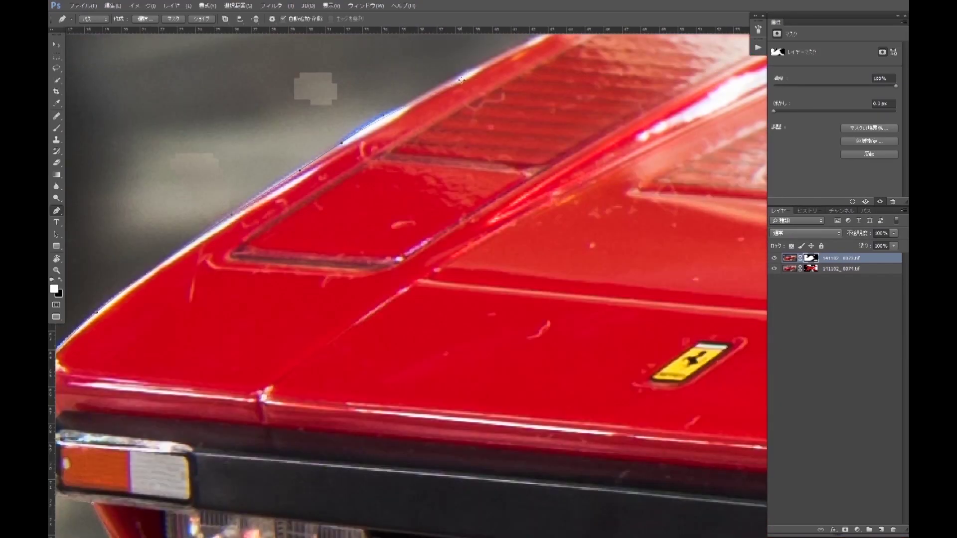
scroll(402, 109, down, 2)
scroll(405, 130, down, 2)
scroll(411, 151, up, 5)
scroll(410, 152, up, 2)
click(485, 116)
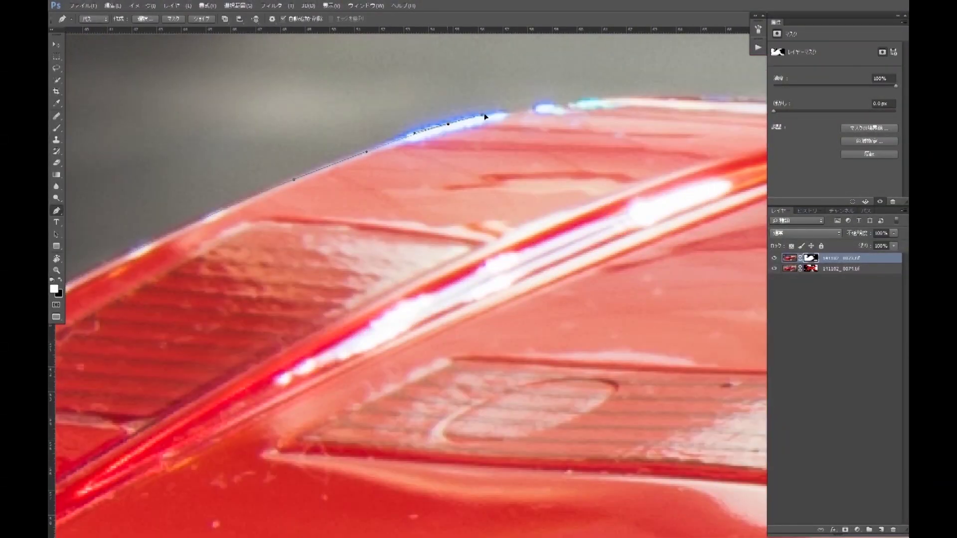
drag(630, 99, 323, 276)
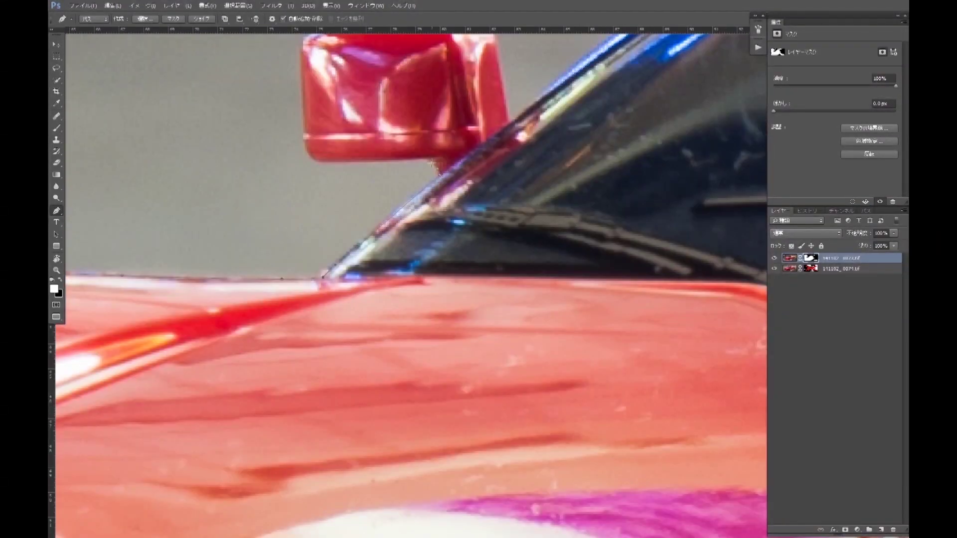
drag(309, 149, 324, 226)
click(346, 98)
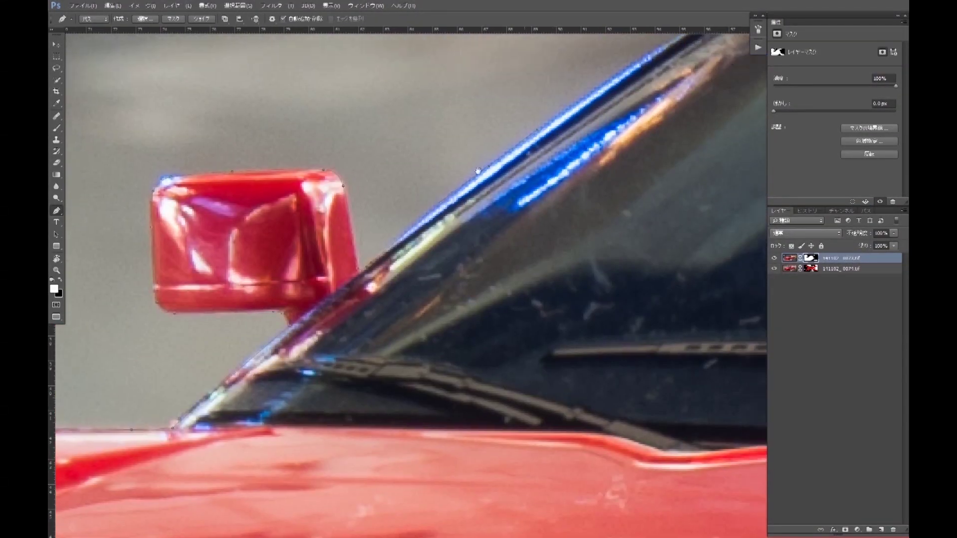
Step: Continue the path with points along the roof edge to the rear roof corner
mouse_move(540, 185)
mouse_down()
mouse_move(643, 106)
mouse_move(309, 130)
mouse_up()
click(455, 140)
mouse_move(648, 124)
mouse_down()
mouse_move(349, 140)
mouse_move(324, 125)
mouse_up()
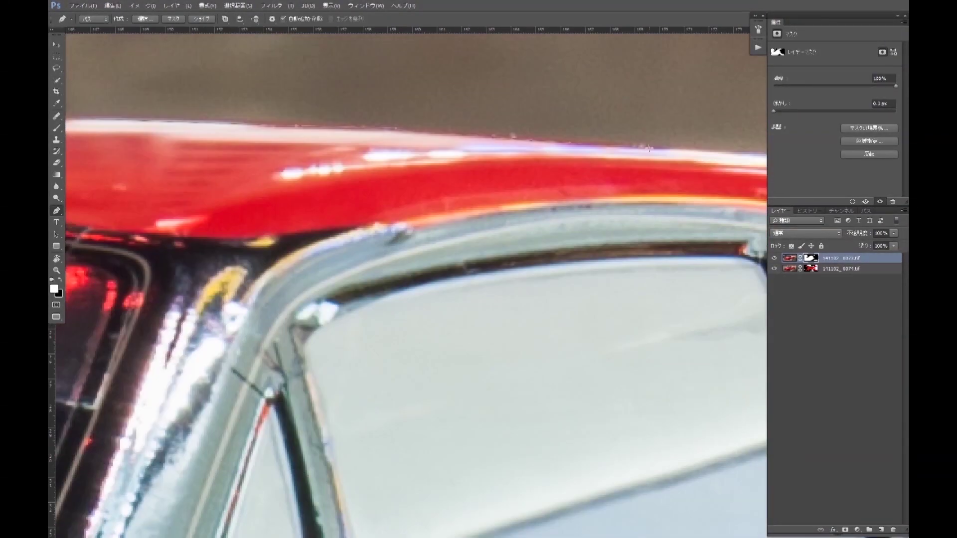
drag(648, 150, 349, 160)
click(437, 164)
click(488, 178)
drag(523, 182, 453, 173)
drag(632, 209, 126, 101)
click(242, 130)
click(293, 142)
click(344, 152)
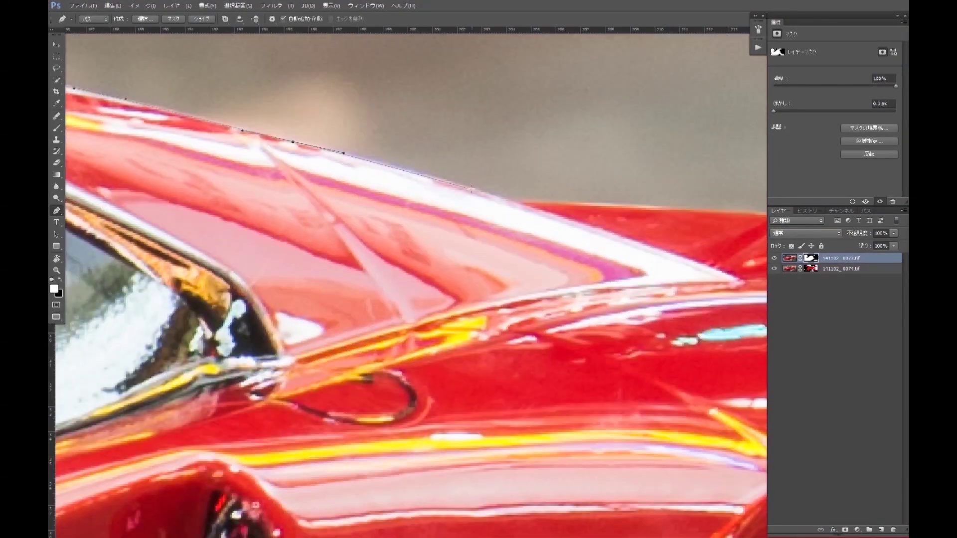
click(514, 201)
click(563, 203)
click(594, 204)
click(624, 205)
drag(756, 250, 487, 211)
click(661, 190)
Step: Trace the path around the rear fender, tyre bottom and bumper, curving along the bumper edge
drag(724, 200, 495, 155)
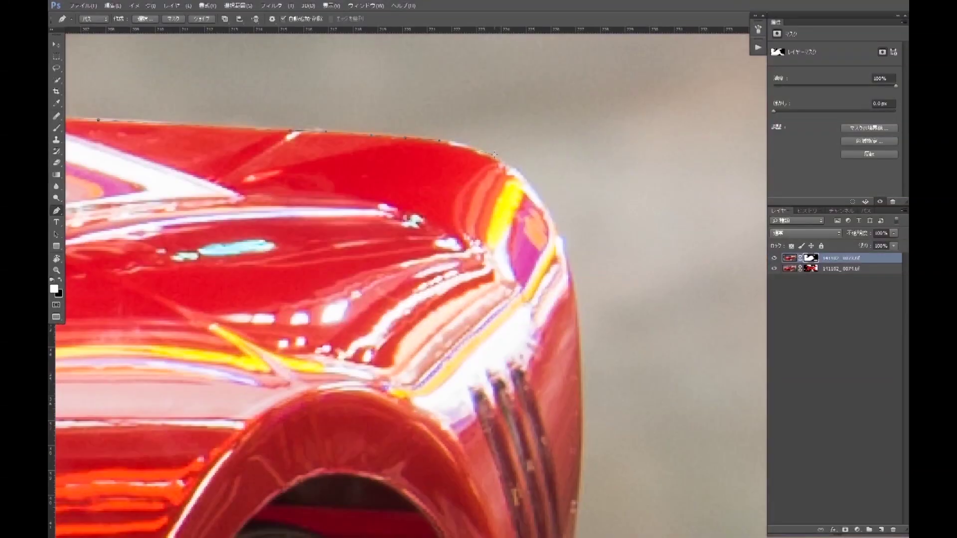
drag(573, 294, 575, 169)
drag(578, 269, 579, 169)
drag(520, 345, 564, 187)
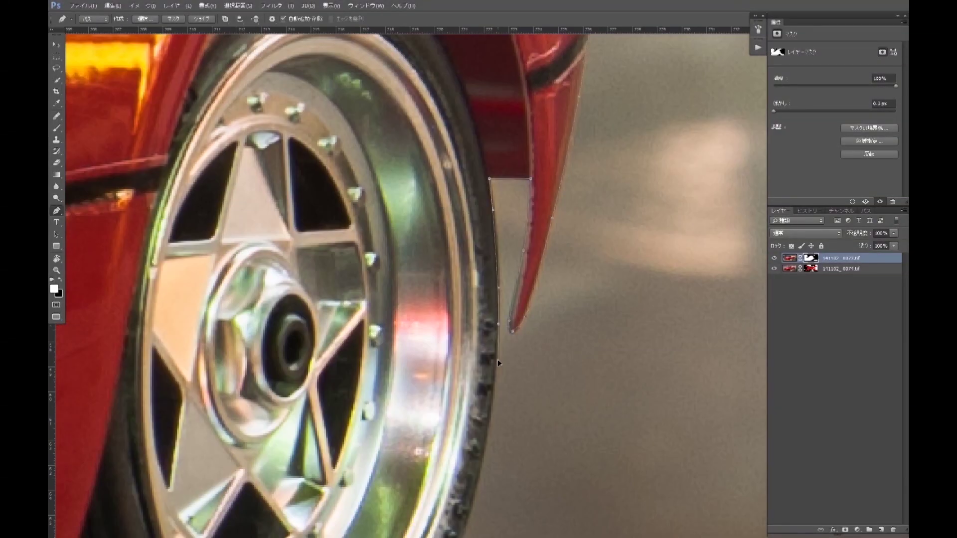
drag(498, 363, 539, 325)
drag(339, 476, 488, 413)
click(369, 401)
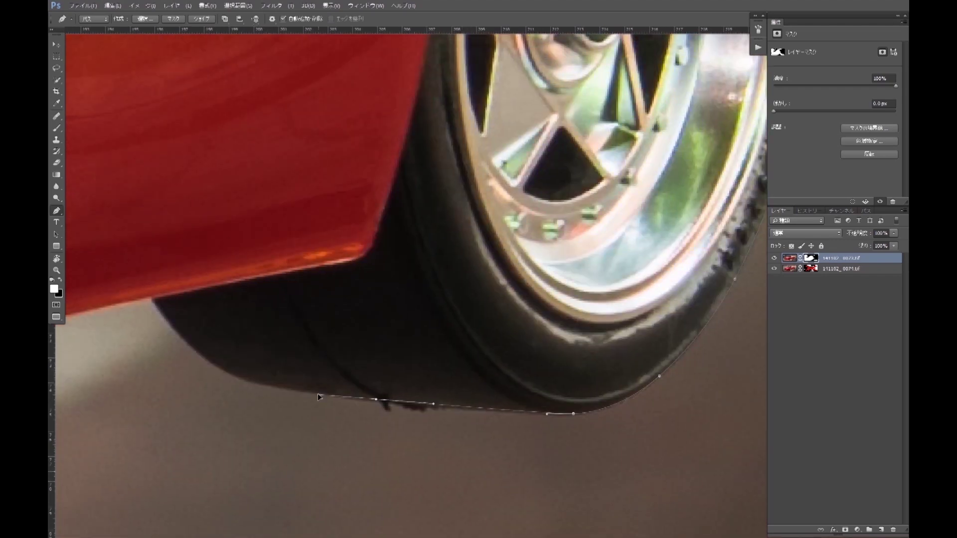
drag(369, 401, 534, 406)
click(392, 340)
drag(411, 190, 577, 255)
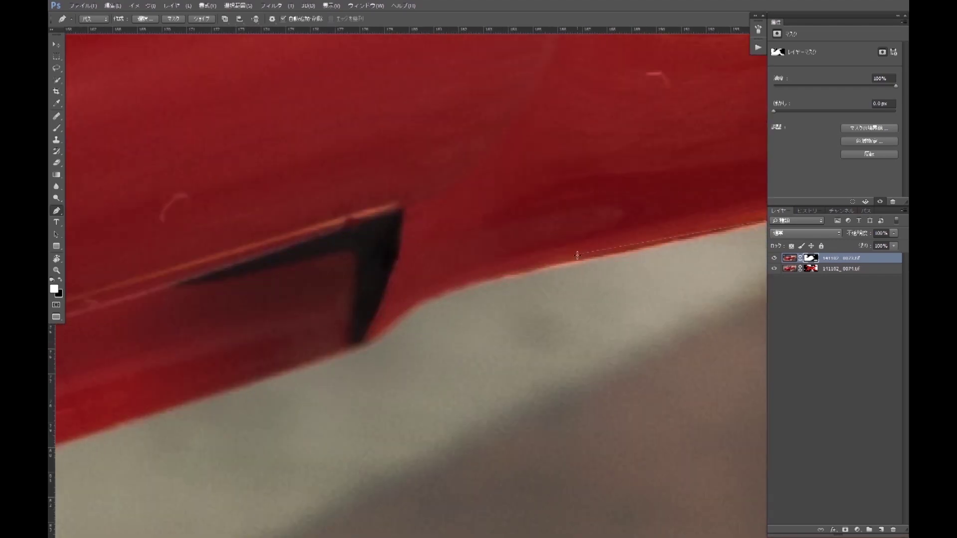
drag(367, 344, 676, 219)
click(445, 292)
click(374, 321)
drag(296, 340, 694, 280)
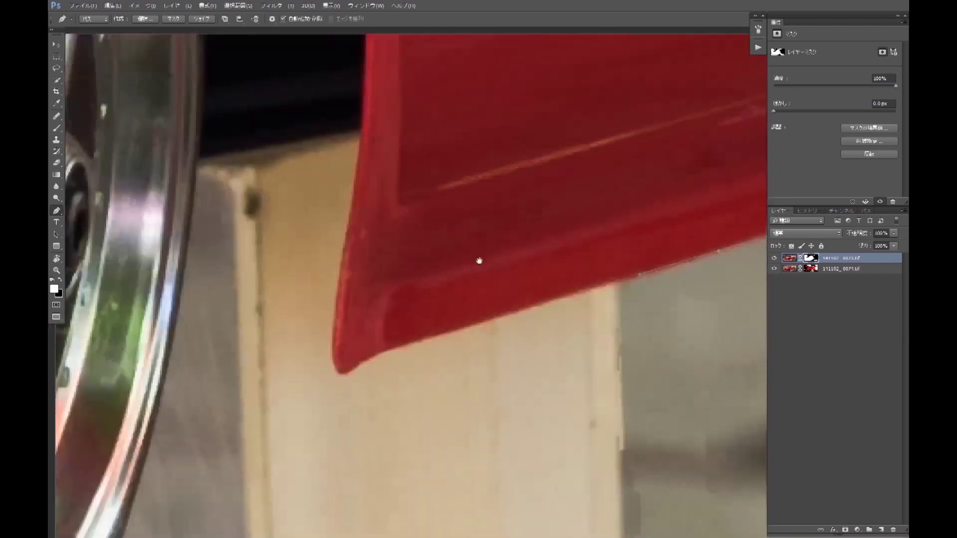
click(478, 328)
click(434, 340)
drag(408, 158, 396, 308)
drag(401, 266, 401, 255)
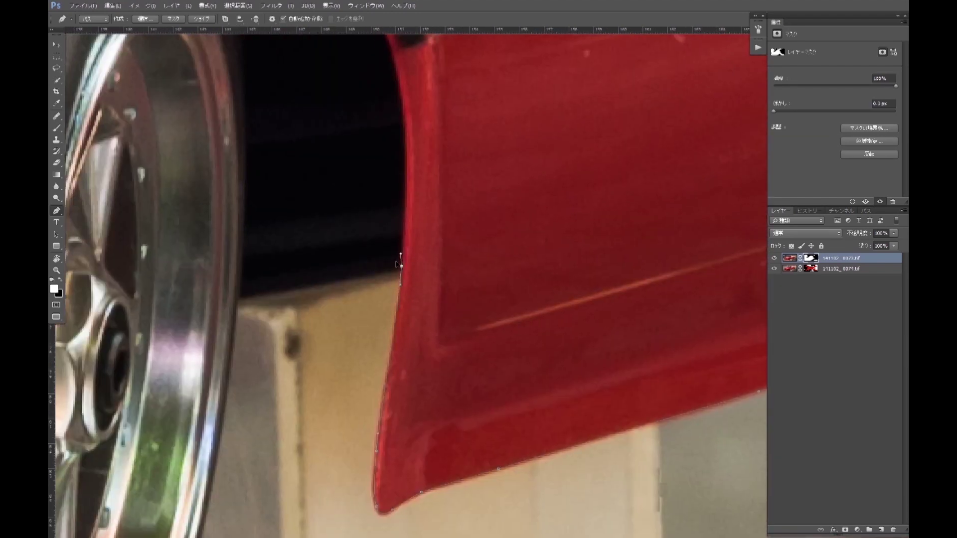
drag(236, 339, 494, 315)
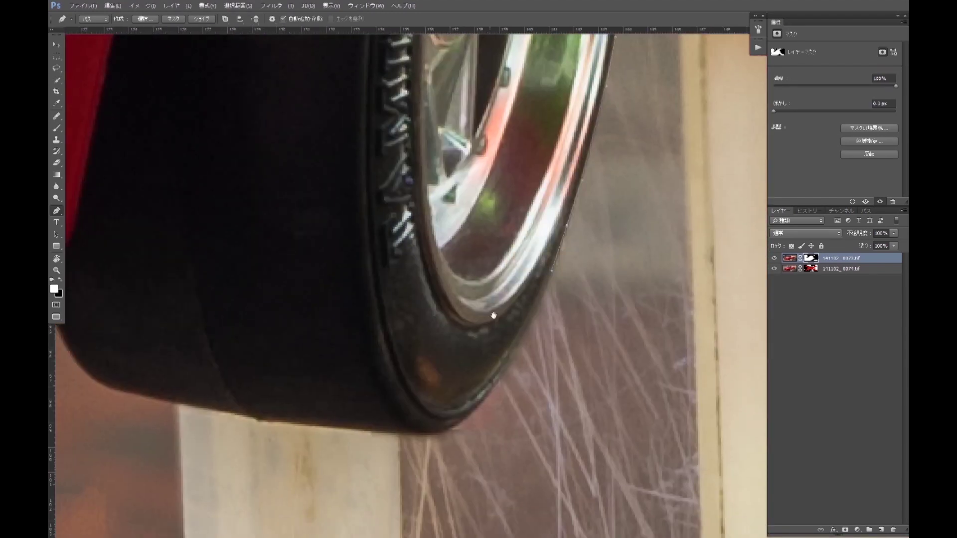
drag(225, 421, 451, 399)
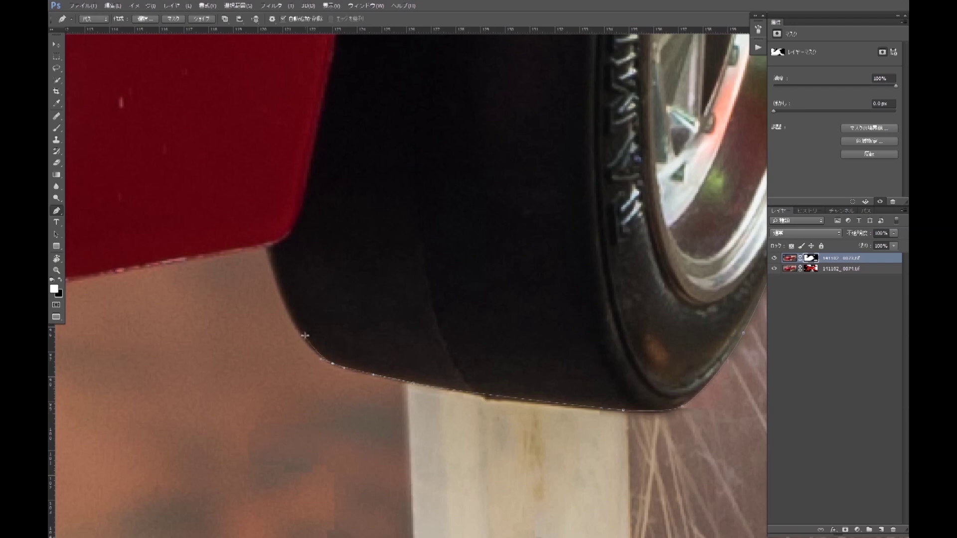
Step: Close the outline at its start point, load it as a selection and feather it 0.8 px
click(263, 245)
key(ctrl+minus)
key(ctrl+minus)
key(ctrl+minus)
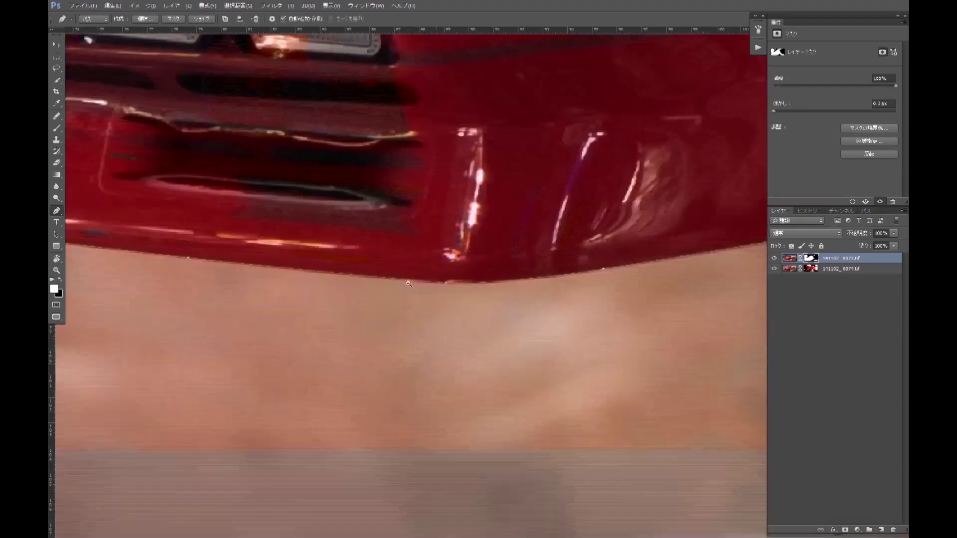
key(ctrl+minus)
click(866, 210)
key(ctrl+Return)
key(shift+F6)
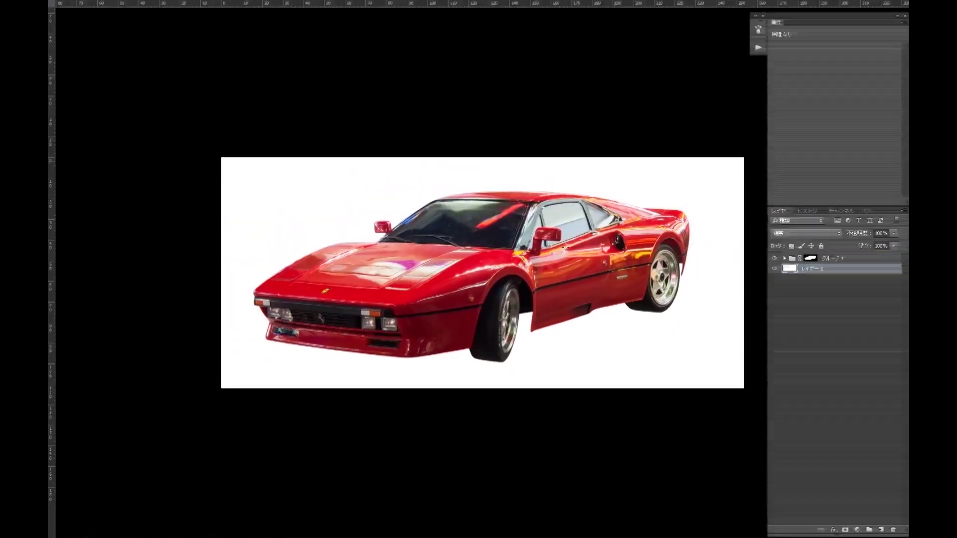
Step: Leave full-screen mode and extend the canvas downward via Canvas Size
key(f)
click(160, 89)
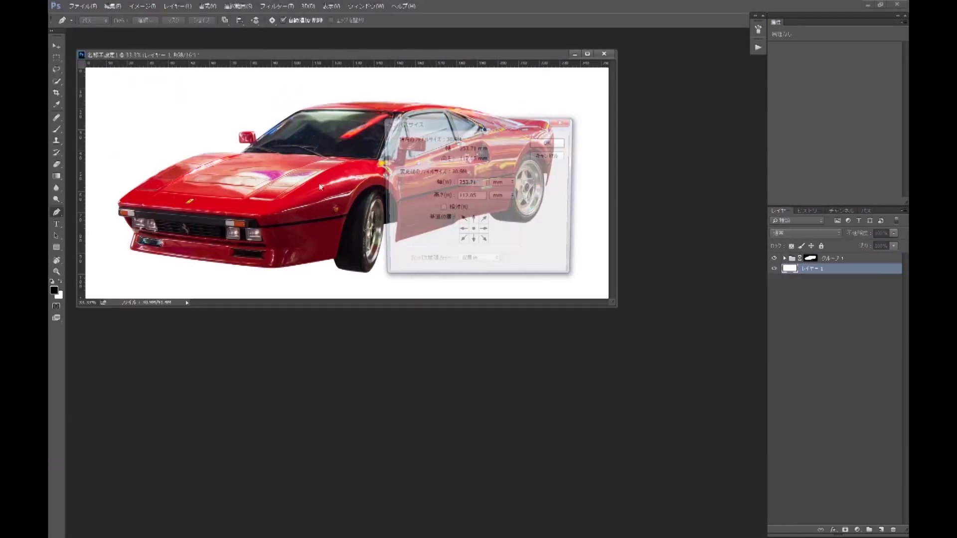
key(Return)
Step: Save the cut-out car document as car.psd
key(ctrl+shift+s)
text(car.psd)
click(398, 316)
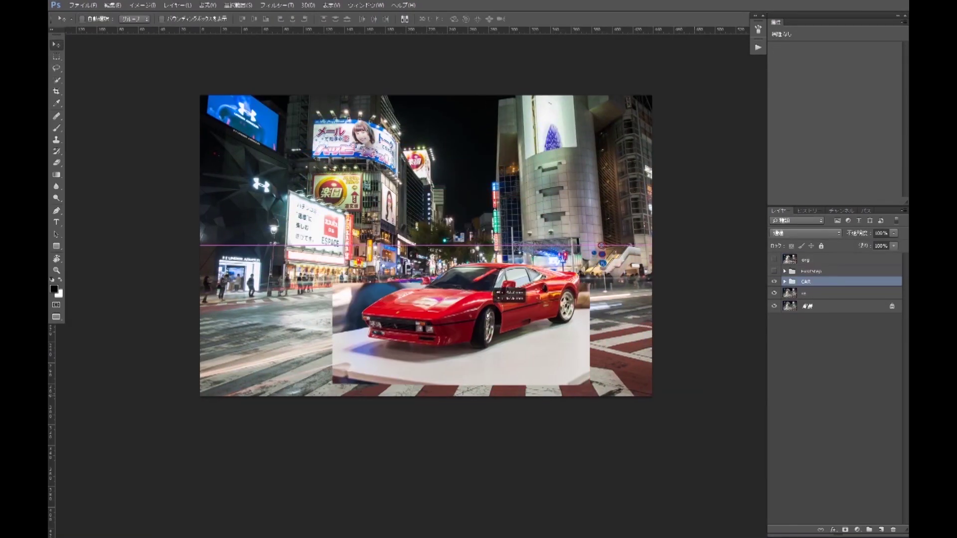
Step: Nudge the car lower, reorder the CAR group layers, convert 'body' to a smart object and hide the white platform
drag(488, 315, 488, 326)
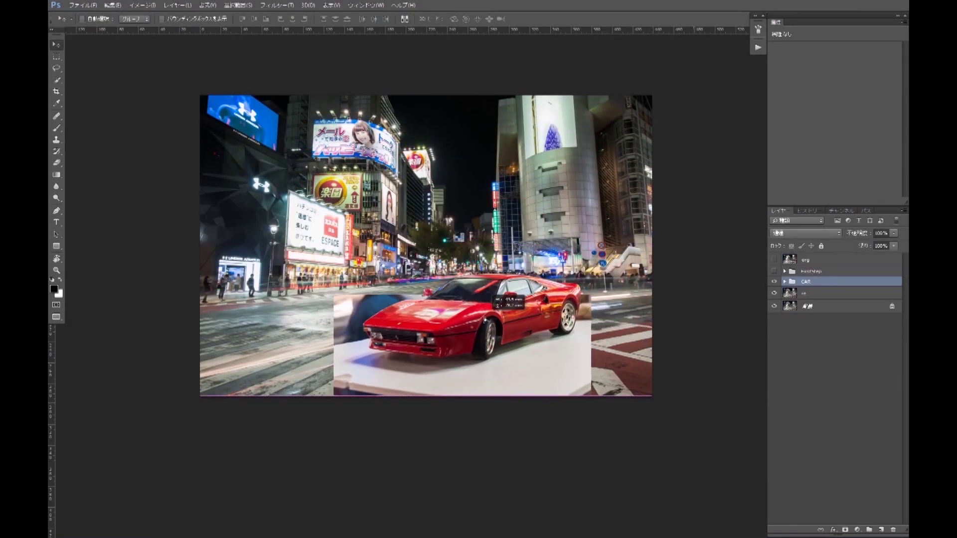
click(785, 281)
drag(797, 309, 823, 277)
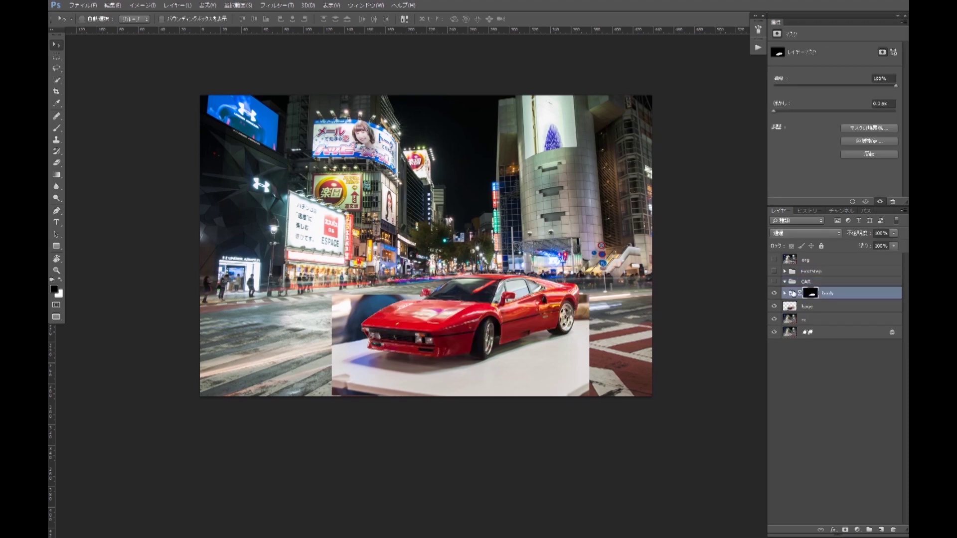
right_click(830, 295)
click(794, 94)
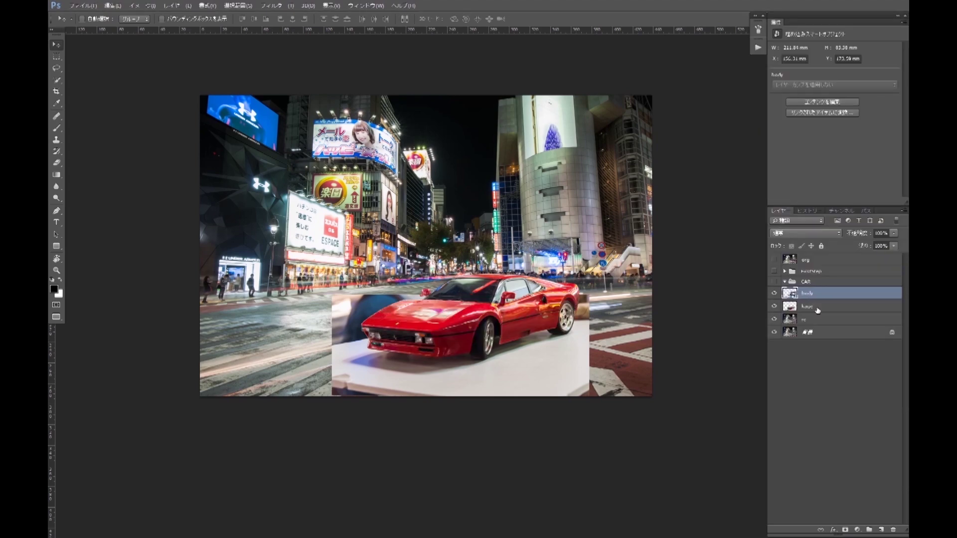
right_click(817, 306)
click(788, 296)
Step: Perspective-warp the car body to match the road, then show and select the kage shadow layer
key(ctrl+plus)
click(113, 5)
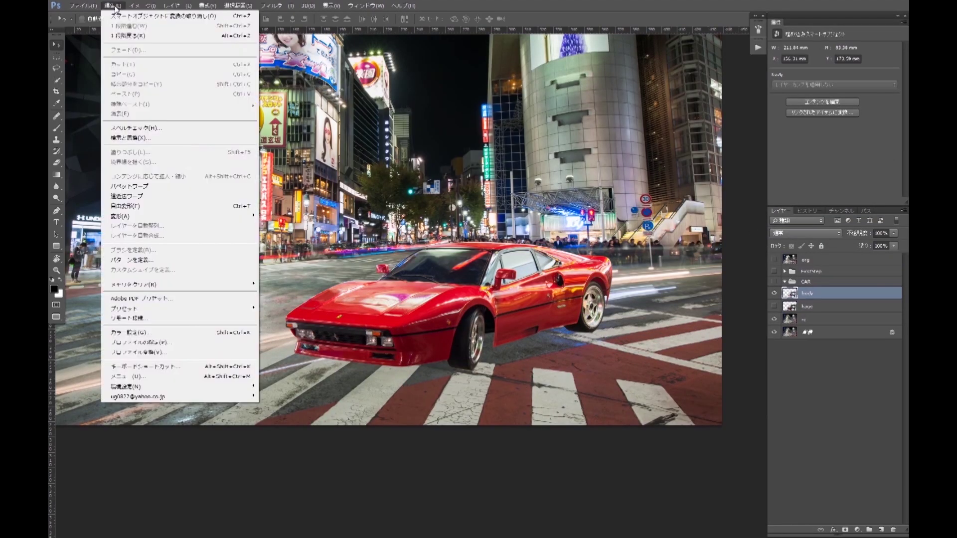
click(145, 199)
drag(274, 247, 288, 242)
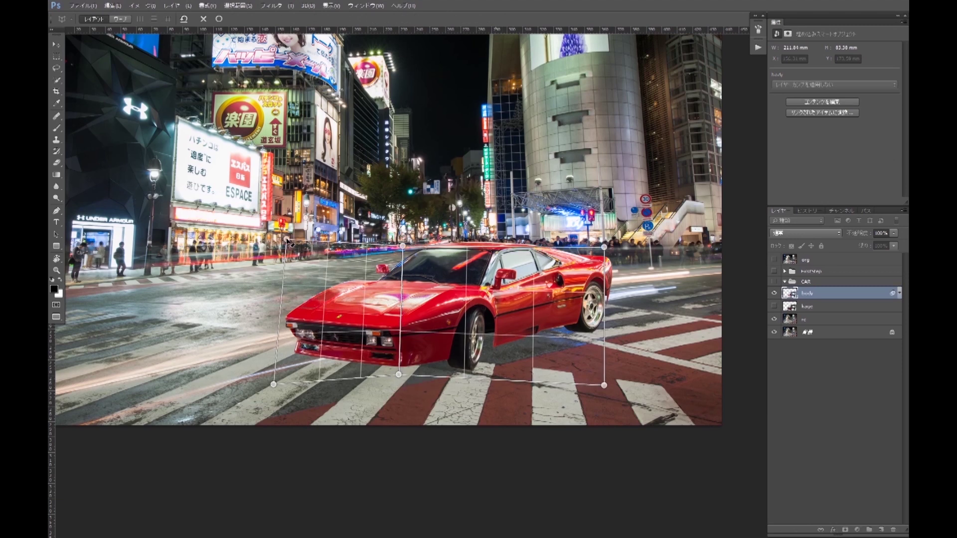
drag(604, 386, 614, 332)
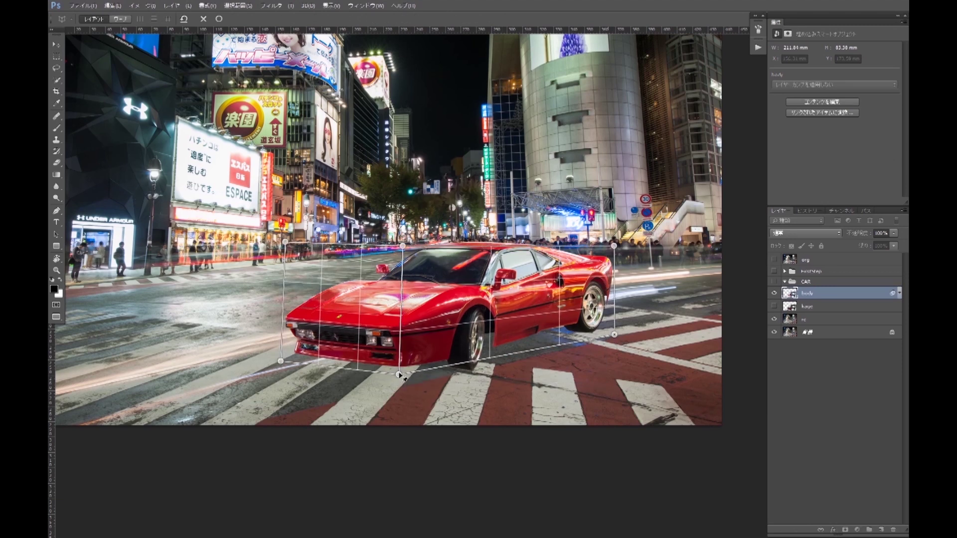
drag(615, 241, 613, 236)
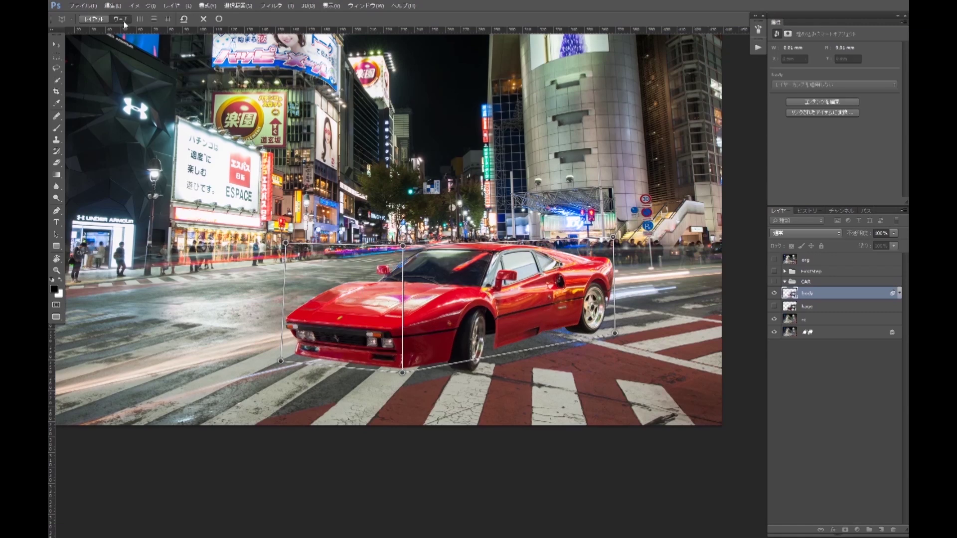
drag(281, 361, 280, 357)
drag(616, 335, 613, 335)
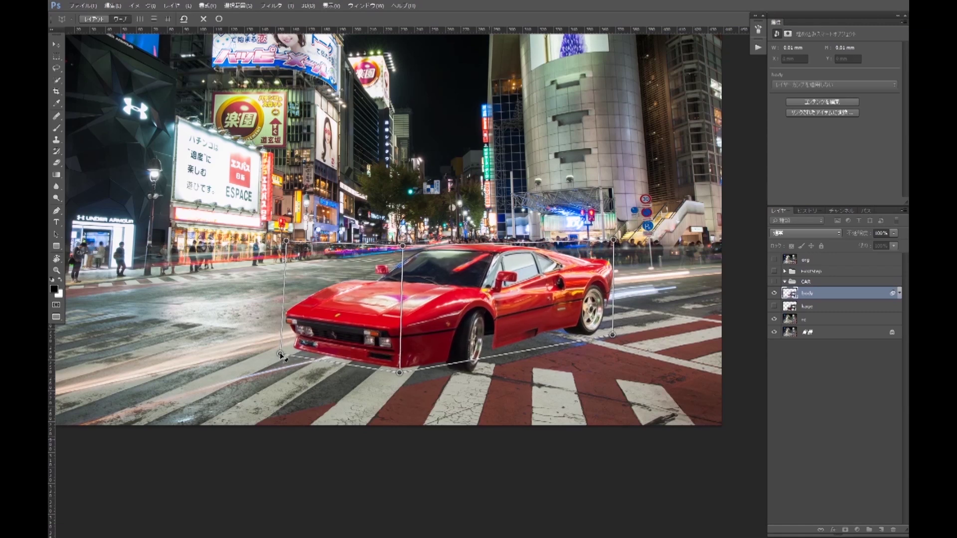
key(Return)
click(774, 327)
click(803, 325)
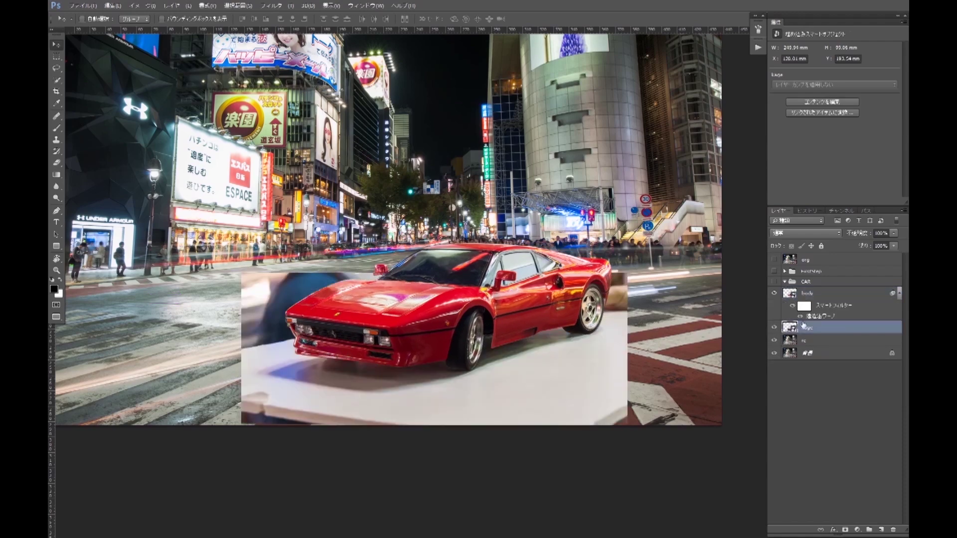
Step: Copy the perspective warp onto kage, set it to Multiply, add a black mask and paint with white
drag(830, 315, 830, 328)
key(shift+alt+m)
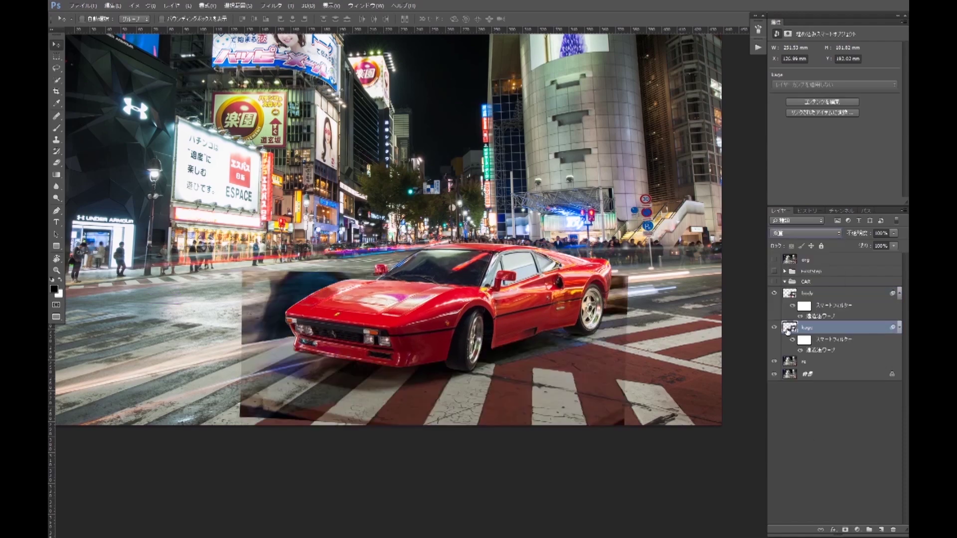
key(ctrl+plus)
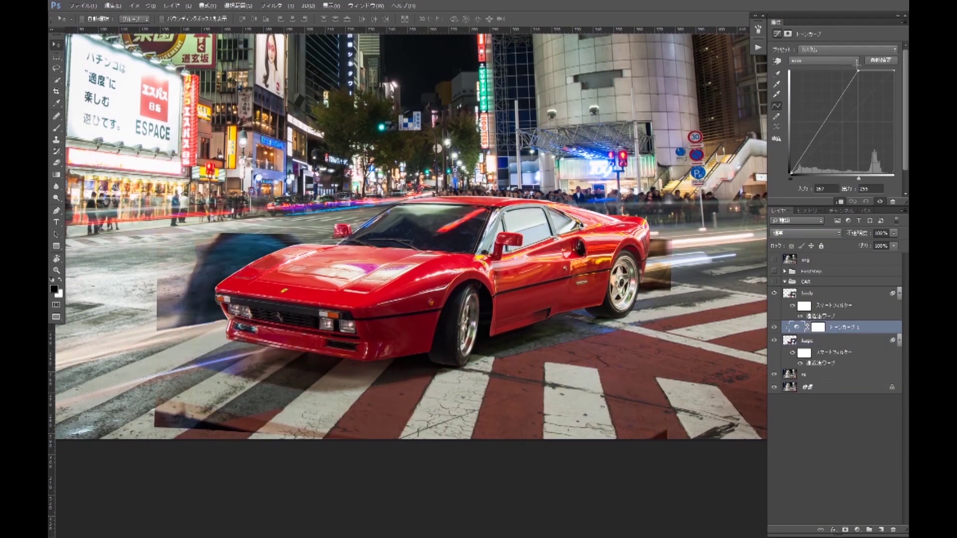
alt+click(846, 530)
key(b)
key(x)
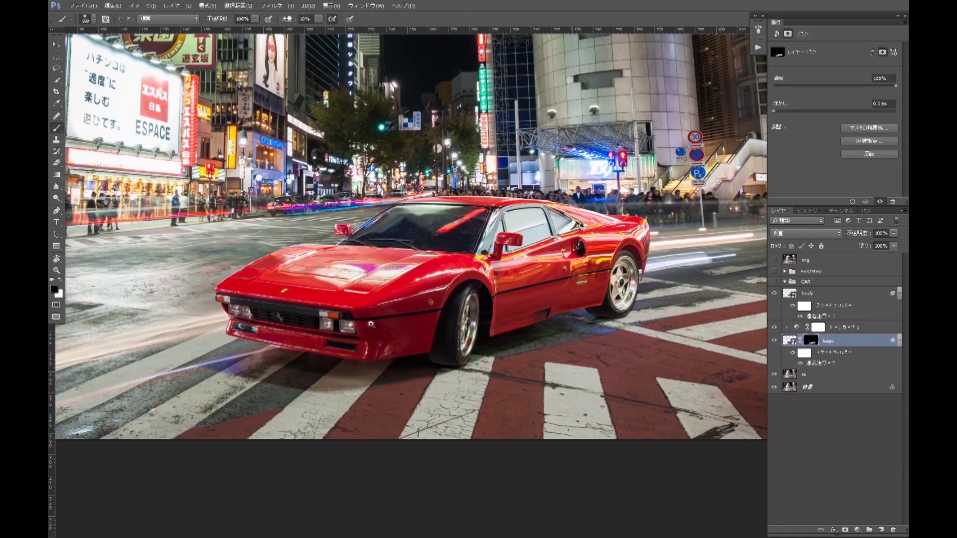
key(ctrl+plus)
key(ctrl+minus)
key(v)
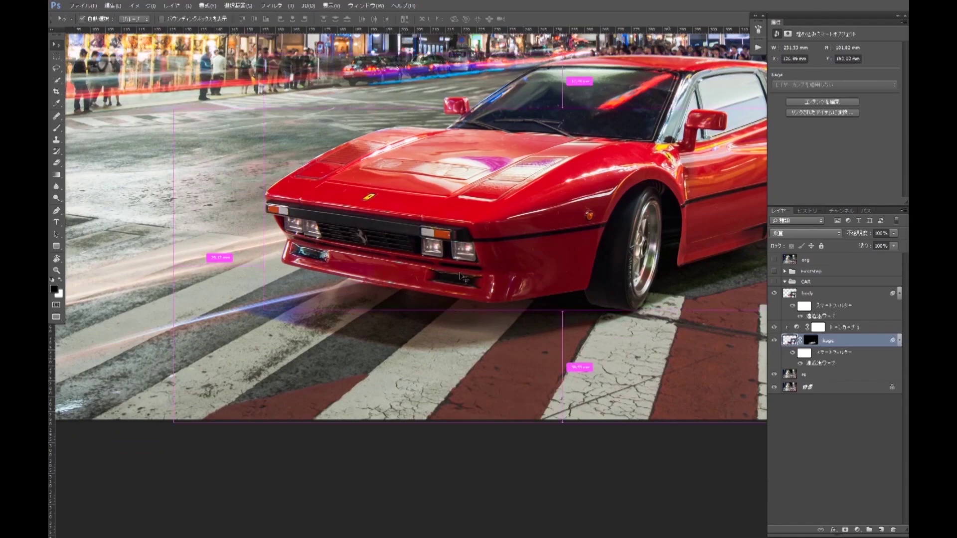
Step: Add a new layer above kage for cloning, rename it, and select the Curves adjustment
click(882, 530)
key(s)
key(ctrl+plus)
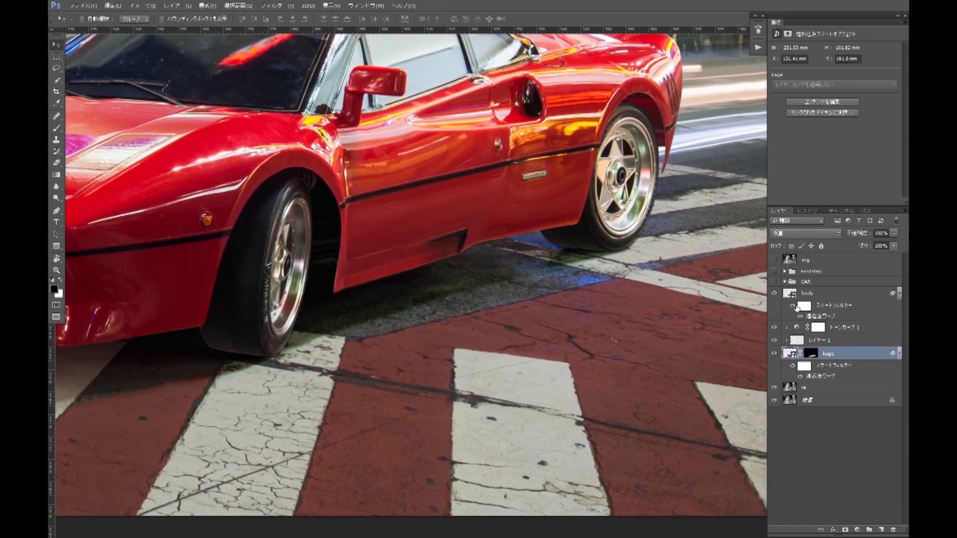
ctrl+alt+click(449, 347)
double_click(822, 341)
text(rd)
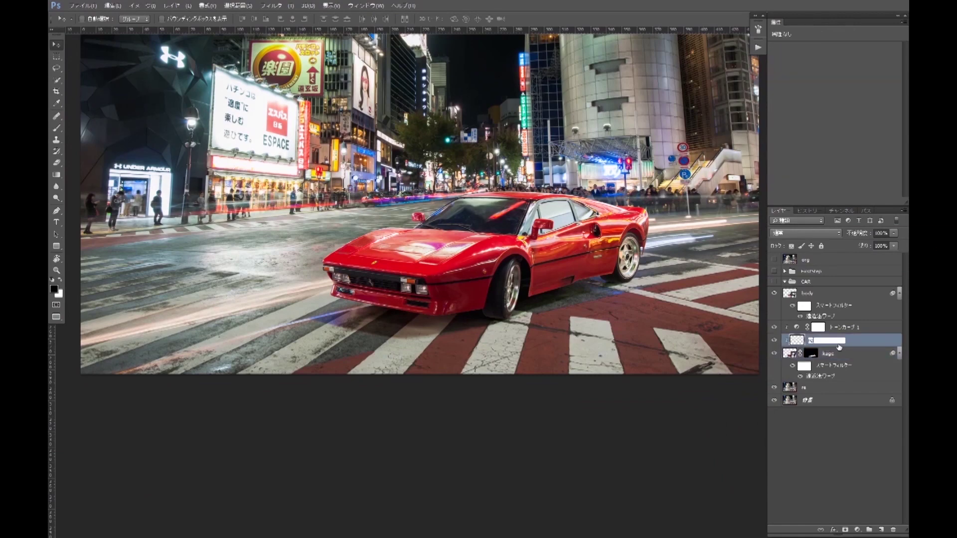
click(847, 327)
scroll(648, 299, up, 3)
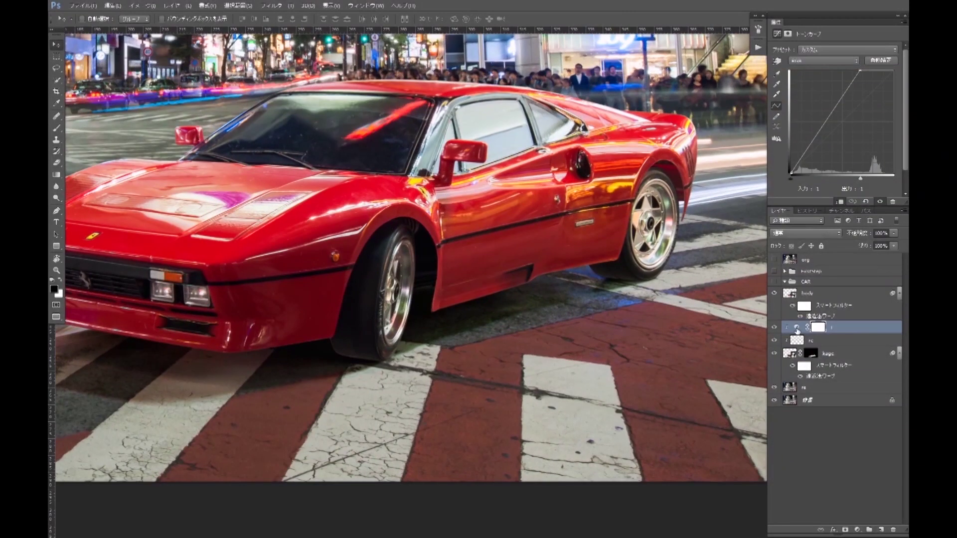
scroll(475, 304, down, 3)
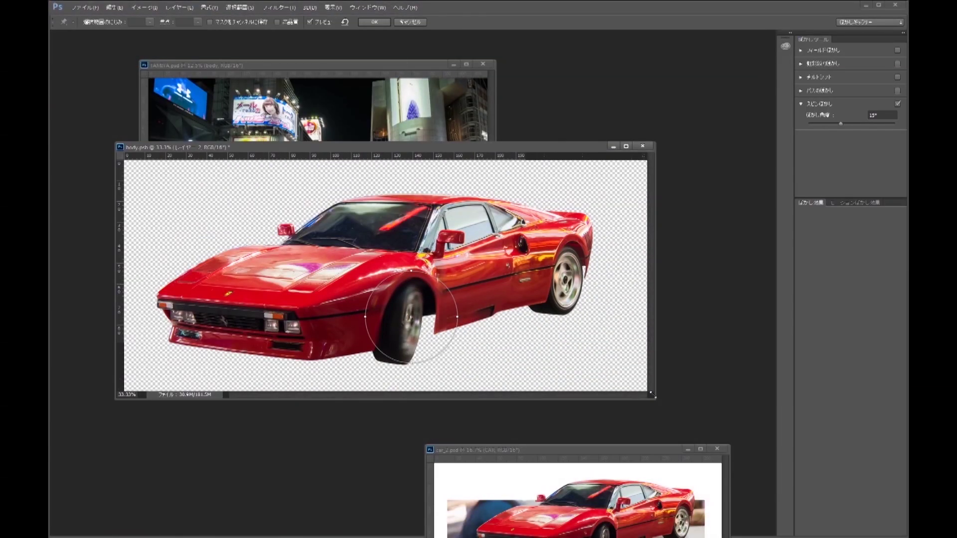
Step: Fit and rotate the spin blur ellipse to the front wheel and apply it
scroll(478, 307, up, 2)
drag(284, 277, 338, 285)
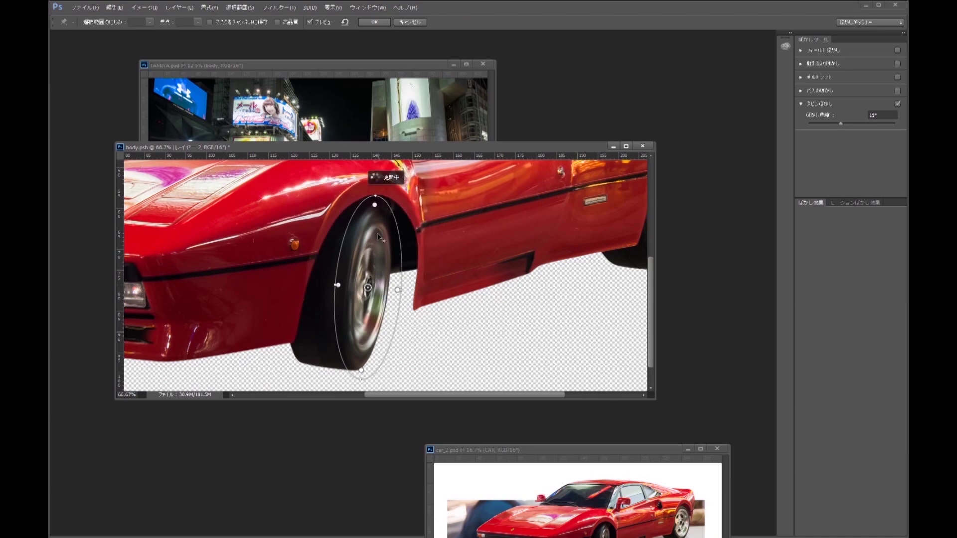
scroll(379, 237, up, 1)
scroll(443, 228, down, 1)
drag(380, 304, 379, 296)
drag(398, 125, 398, 125)
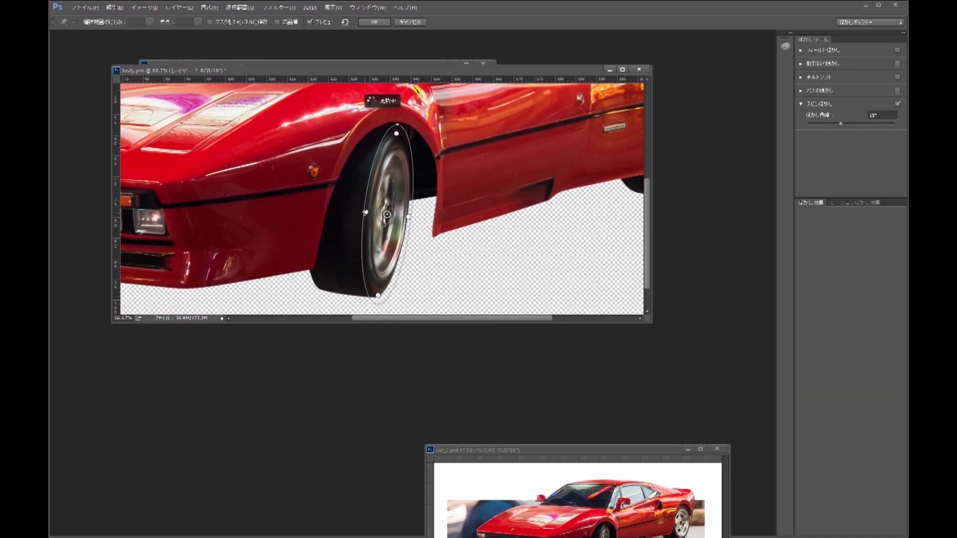
click(368, 22)
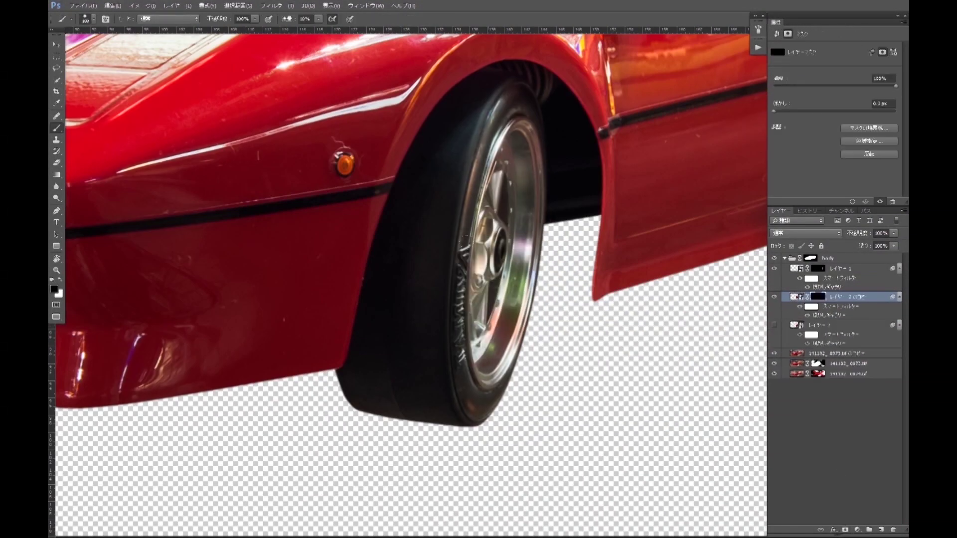
Step: On the second wheel layer, add a Path Blur bent along the tire curve and apply it
click(774, 296)
click(774, 325)
double_click(823, 344)
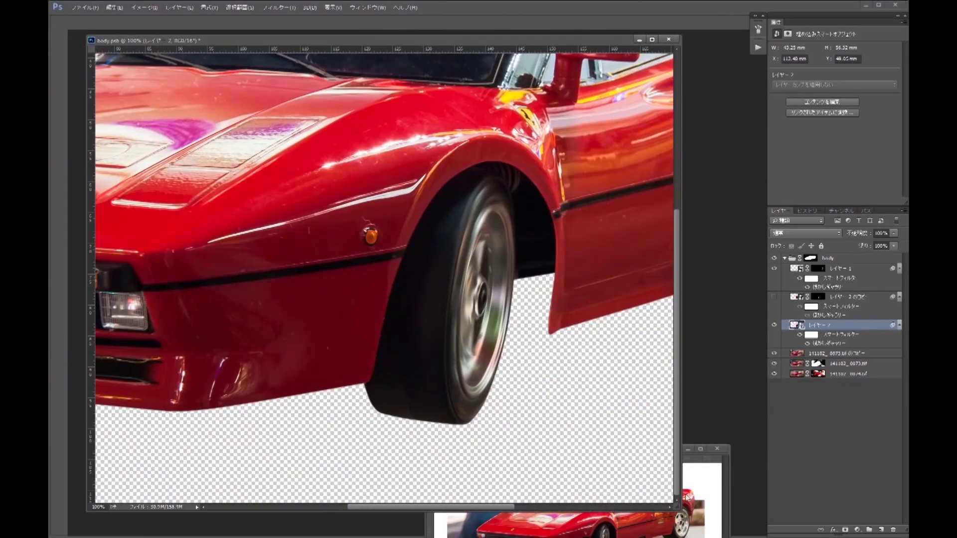
drag(687, 497, 697, 523)
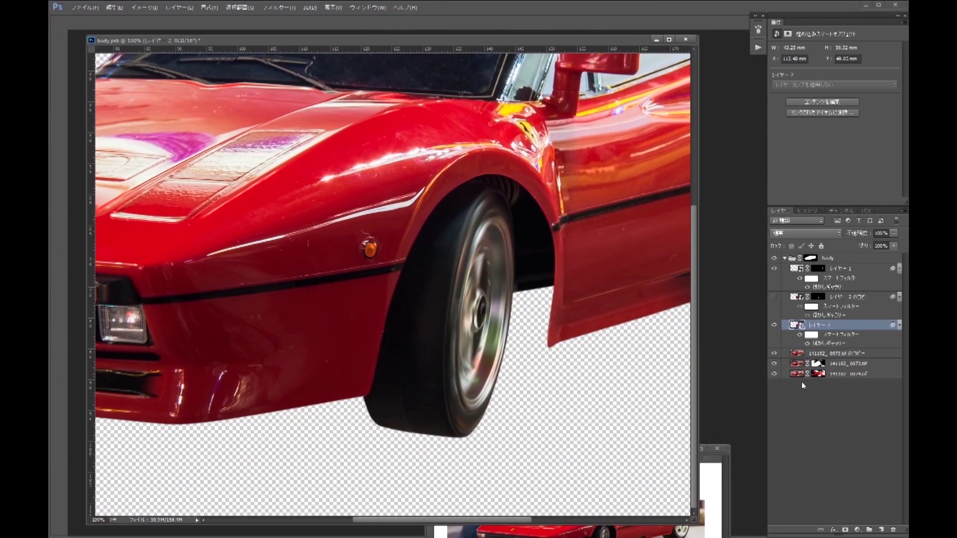
double_click(839, 339)
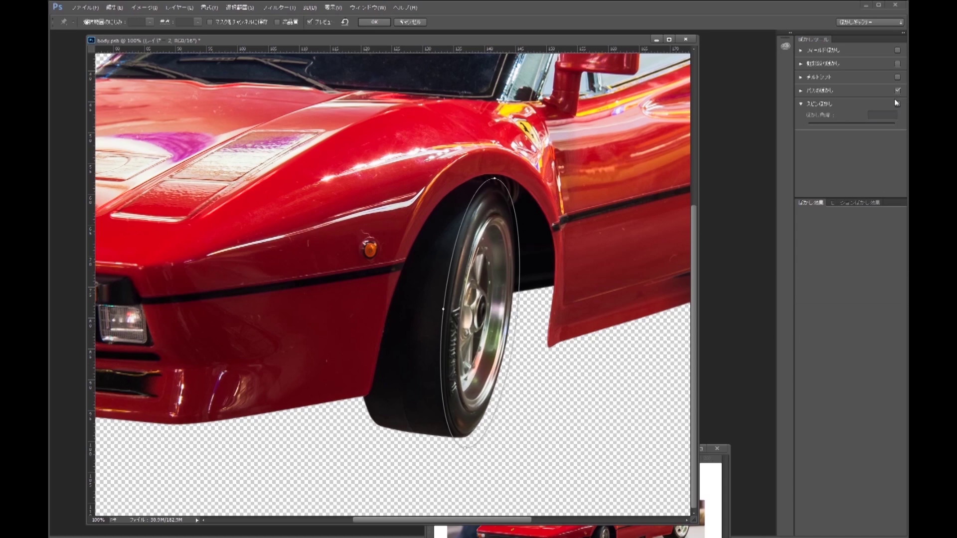
drag(463, 164, 416, 439)
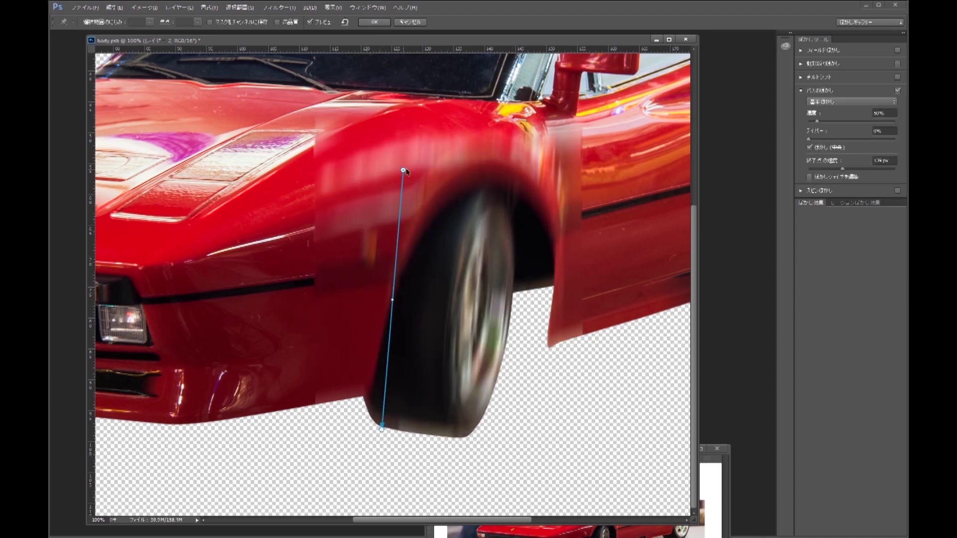
drag(451, 305, 428, 308)
drag(441, 447, 432, 454)
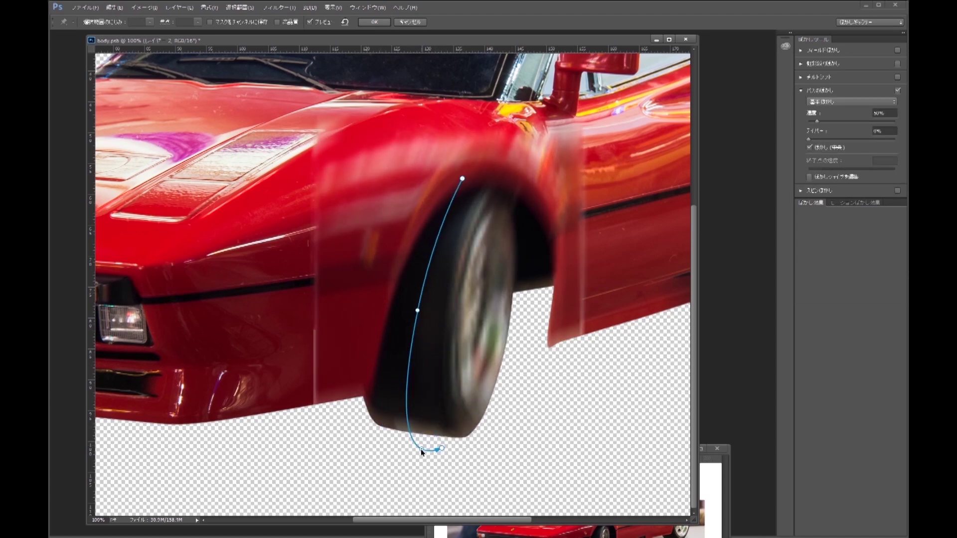
mouse_move(461, 163)
mouse_down()
mouse_move(473, 179)
mouse_move(465, 188)
mouse_up()
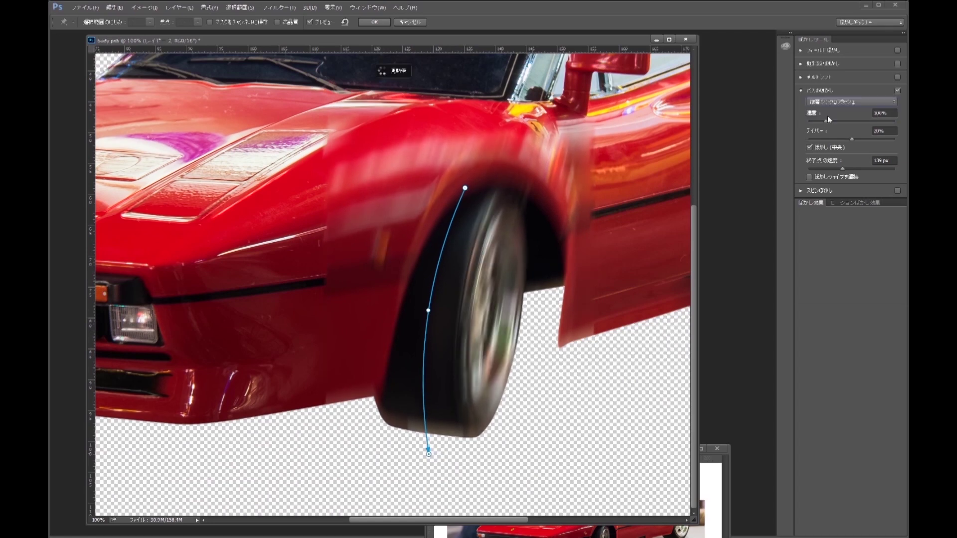
click(374, 22)
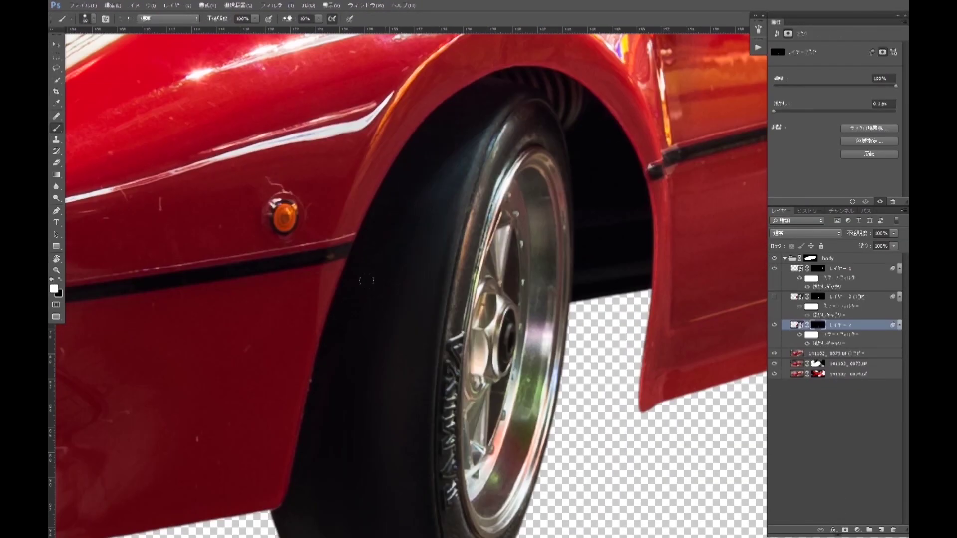
Step: Show the blurred wheel layer, group the wheel layers as T_tire, and group the top layer separately
click(774, 297)
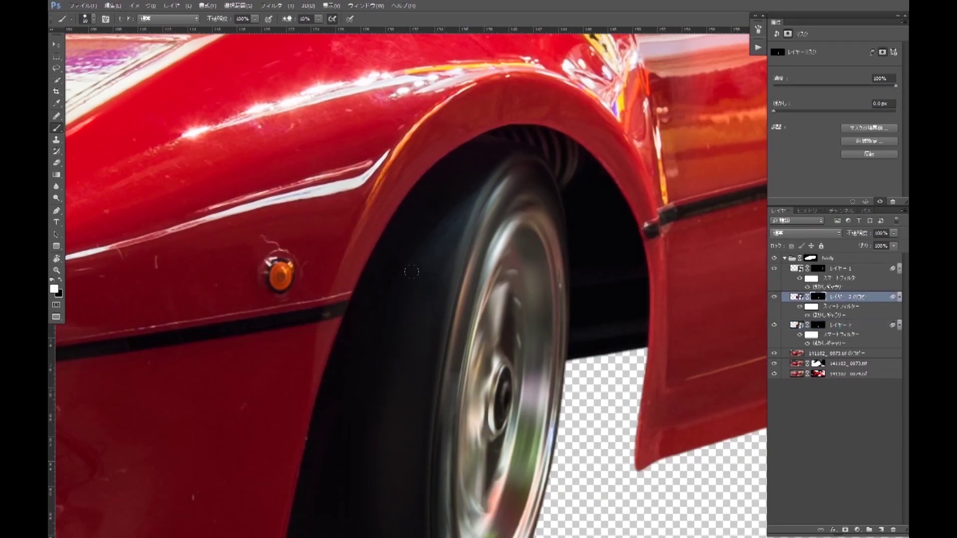
key(ctrl+0)
key(ctrl+g)
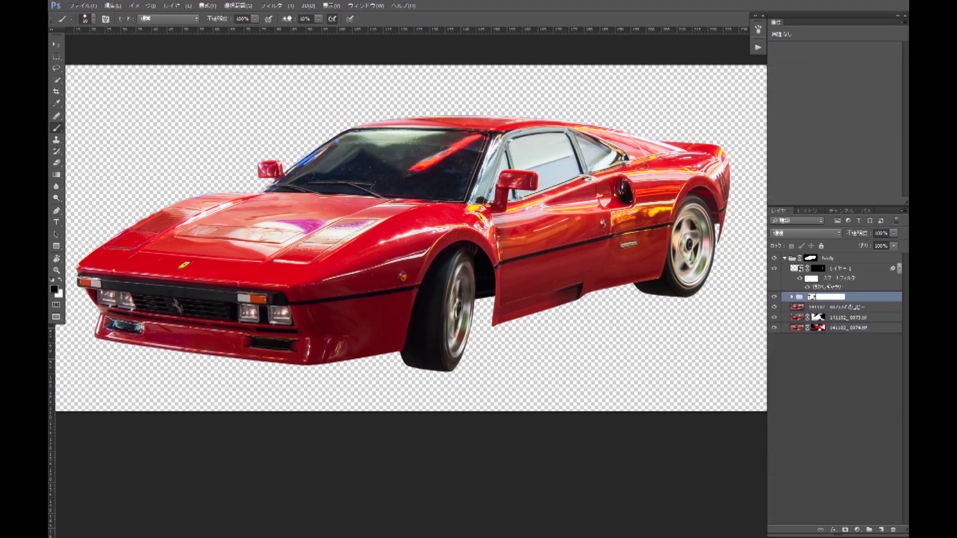
text(ire)
key(Return)
click(840, 268)
key(ctrl+g)
double_click(817, 268)
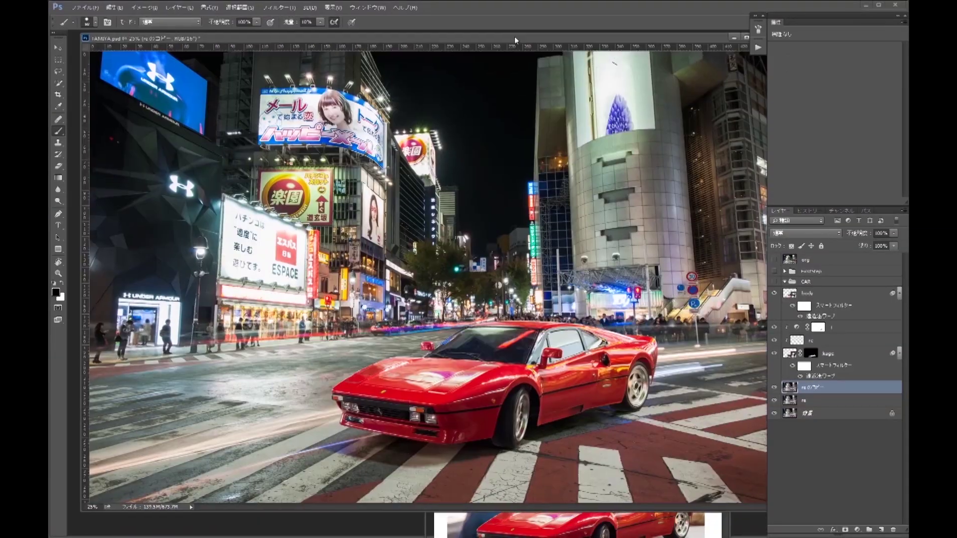
Step: Apply a Path Blur to the background copy with lowered speed and no taper
click(287, 7)
click(418, 198)
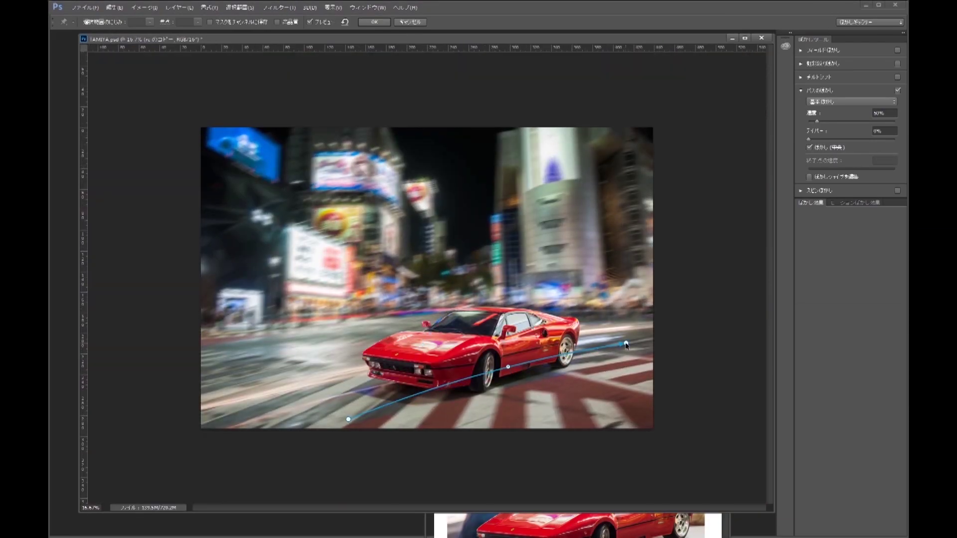
key(ctrl+plus)
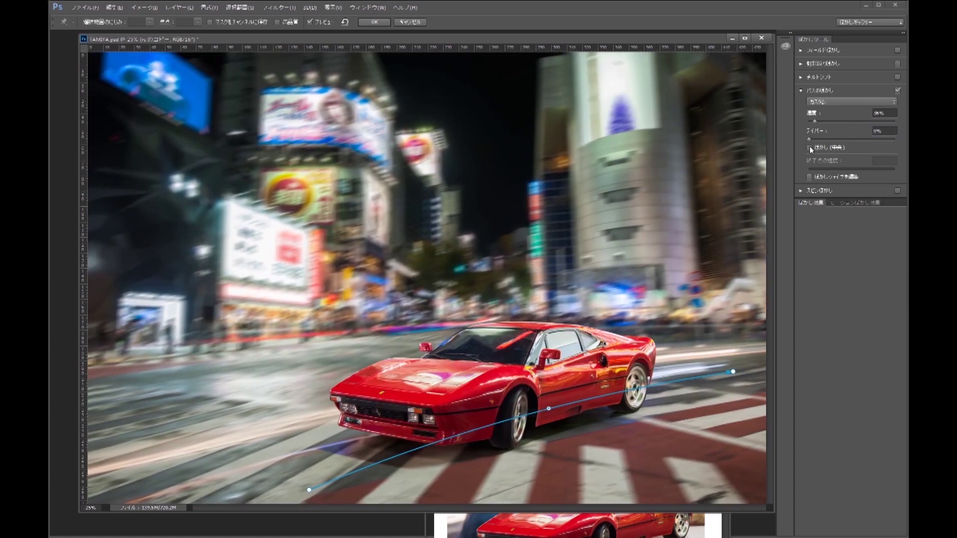
drag(815, 120, 825, 121)
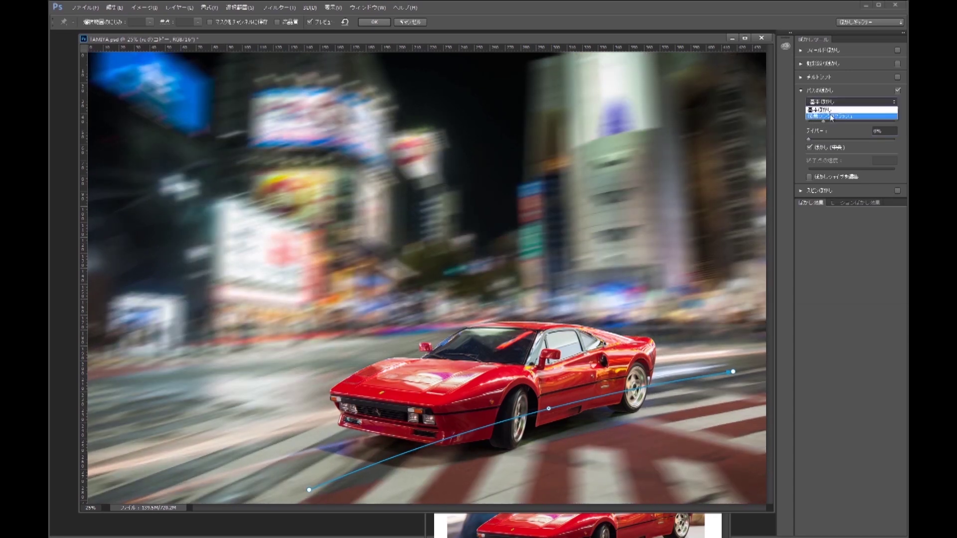
mouse_move(851, 139)
mouse_down()
mouse_move(895, 139)
mouse_move(808, 140)
mouse_up()
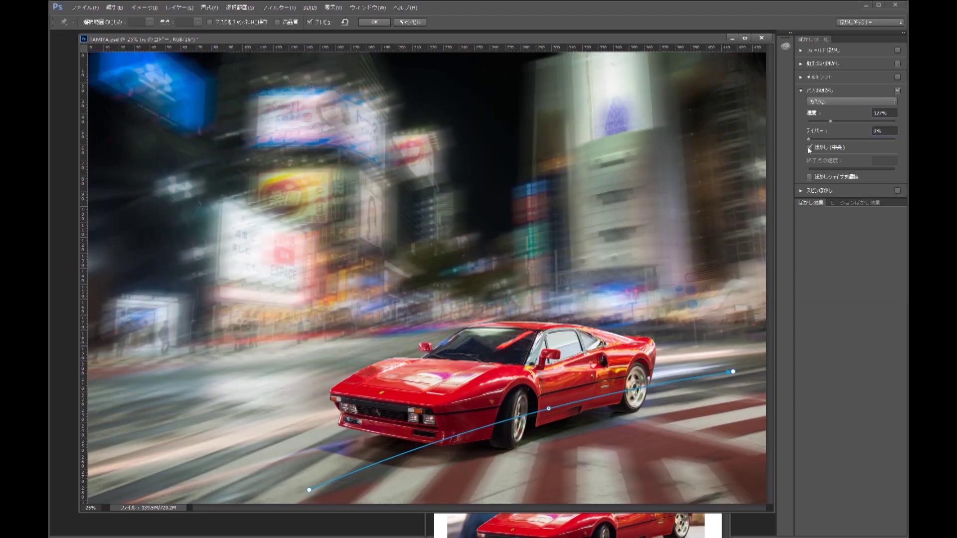
click(824, 122)
drag(309, 490, 304, 490)
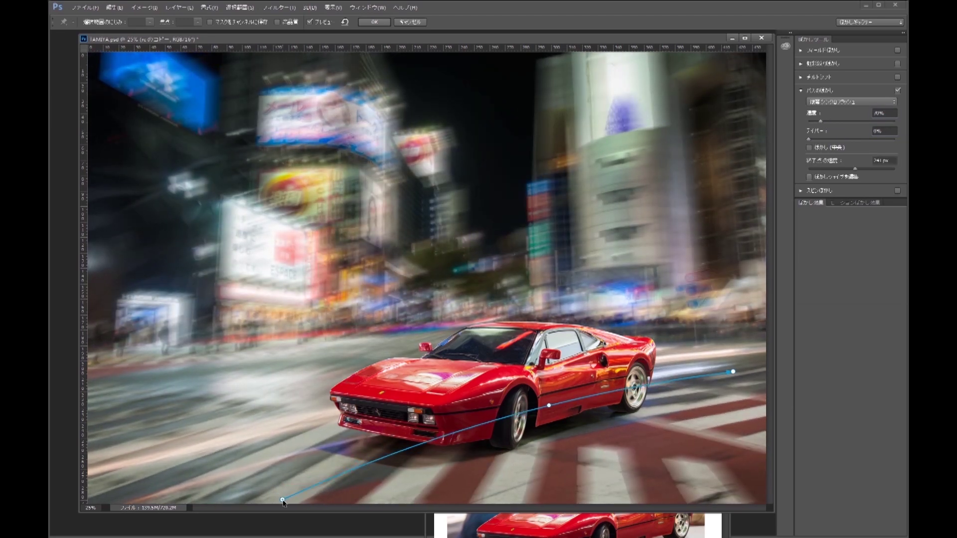
key(Return)
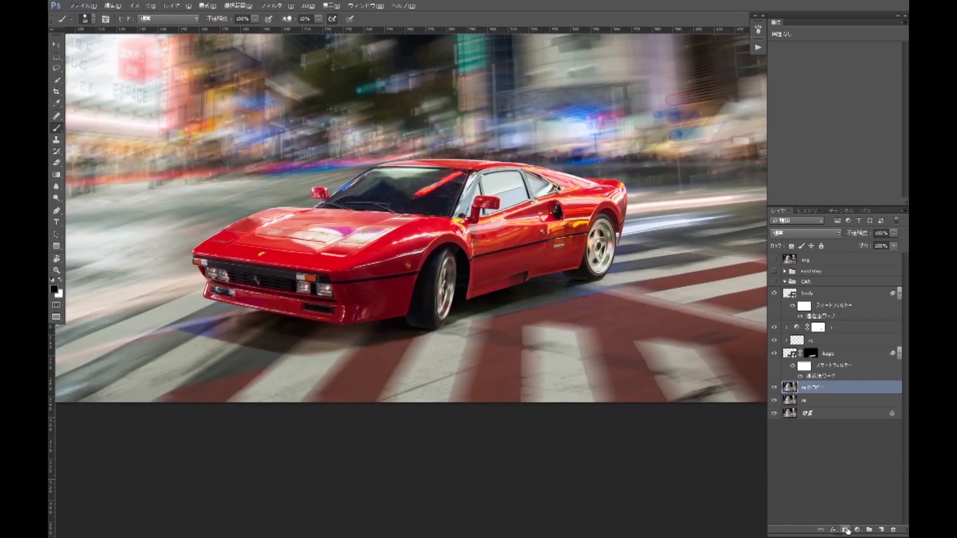
Step: Mask the blurred background so a gradient fades the blur out toward the top
click(850, 530)
key(g)
drag(429, 317, 424, 187)
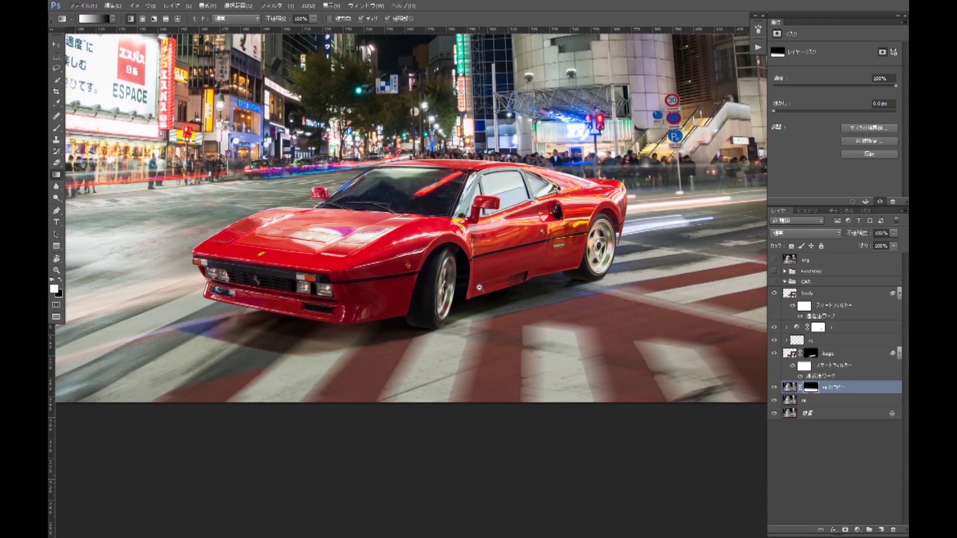
key(ctrl+minus)
Step: Hide the first blurred copy and begin a Path Blur on the new background copy
click(775, 391)
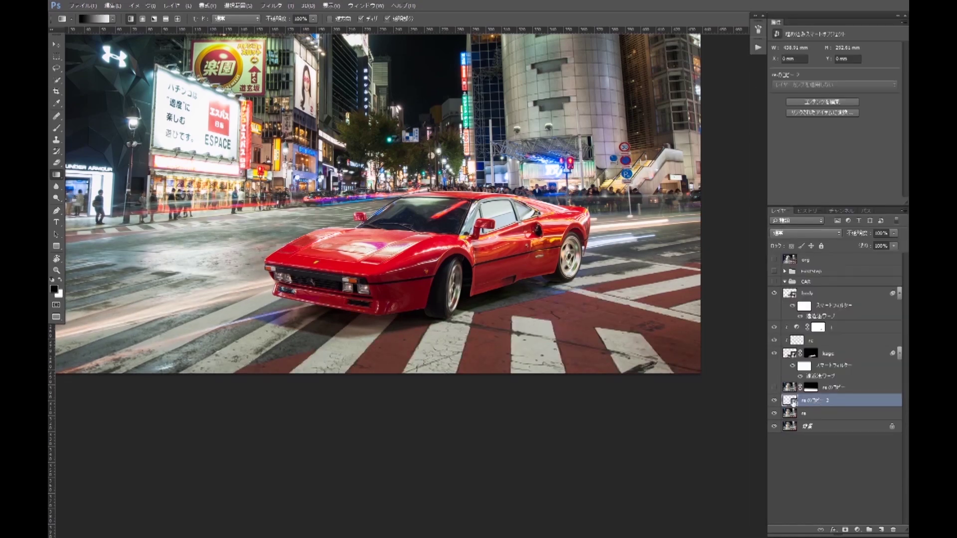
click(271, 5)
click(321, 164)
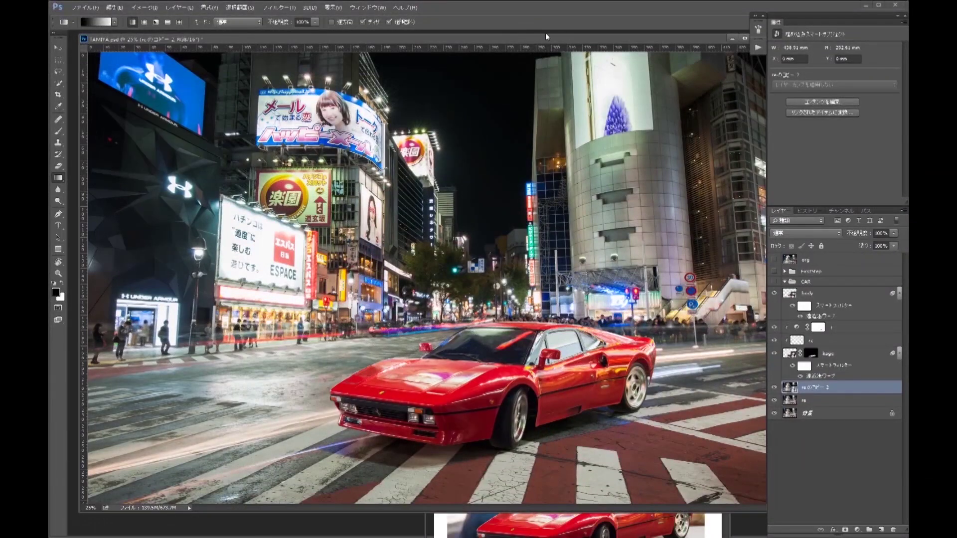
click(279, 7)
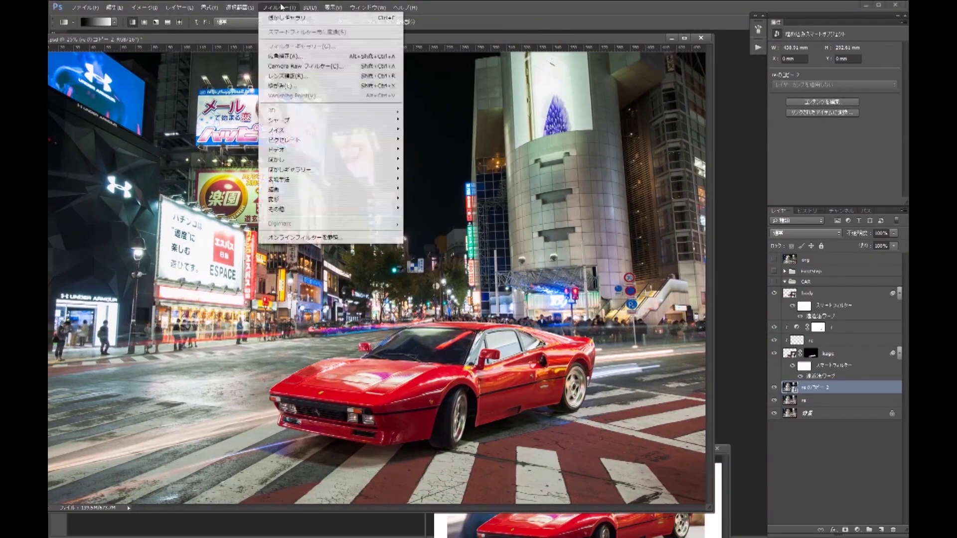
Step: Apply a softer Path Blur with a shorter end and slightly lower speed
click(319, 124)
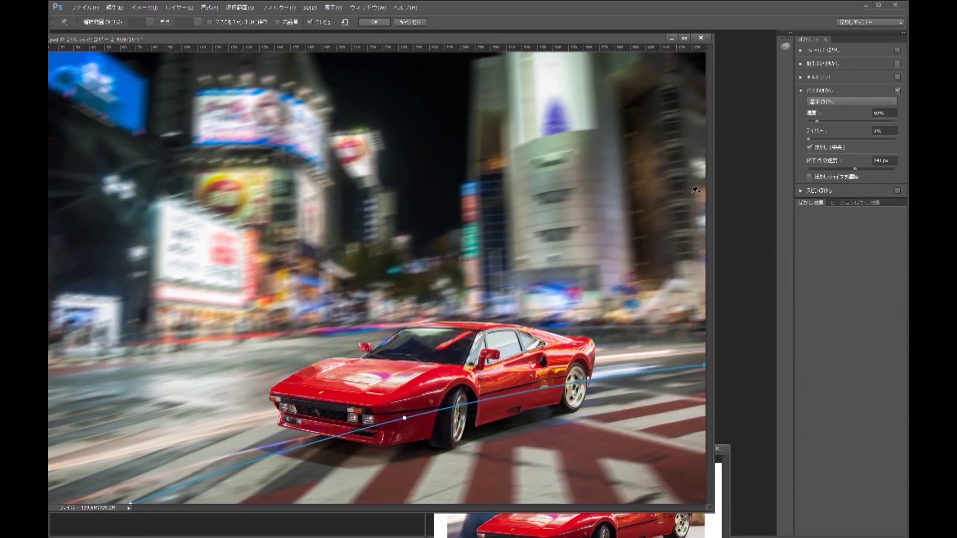
drag(853, 170, 845, 170)
drag(817, 124, 816, 130)
key(Return)
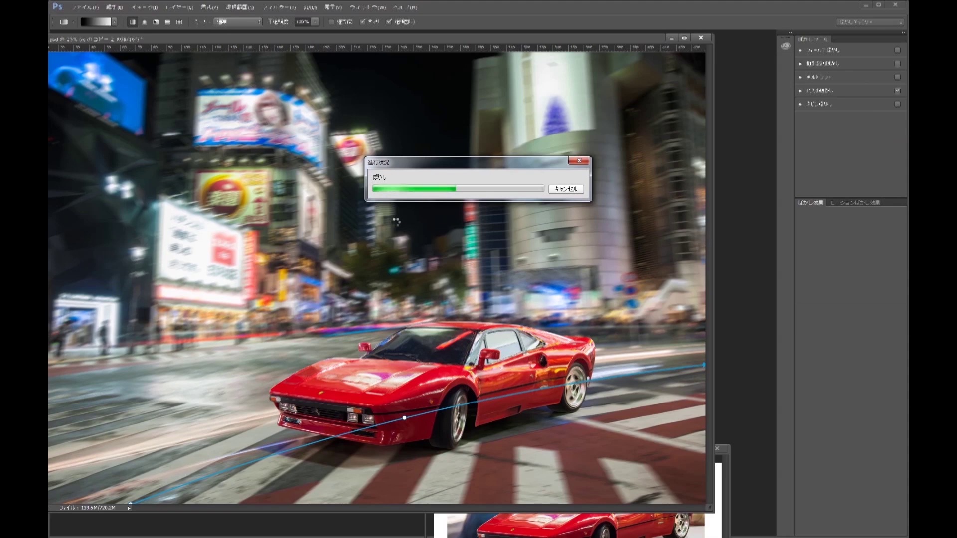
Step: Revise the path blur settings on the other blurred background copy
double_click(821, 409)
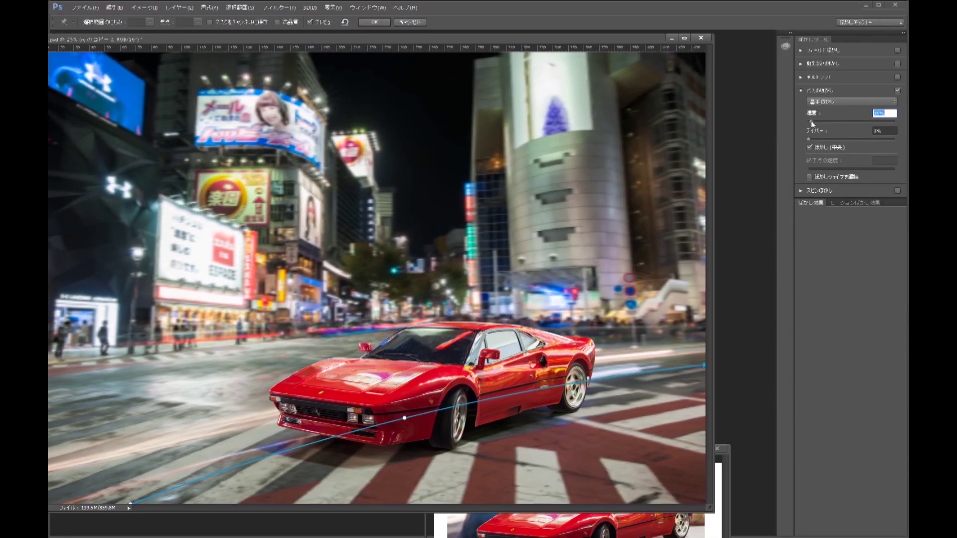
key(Escape)
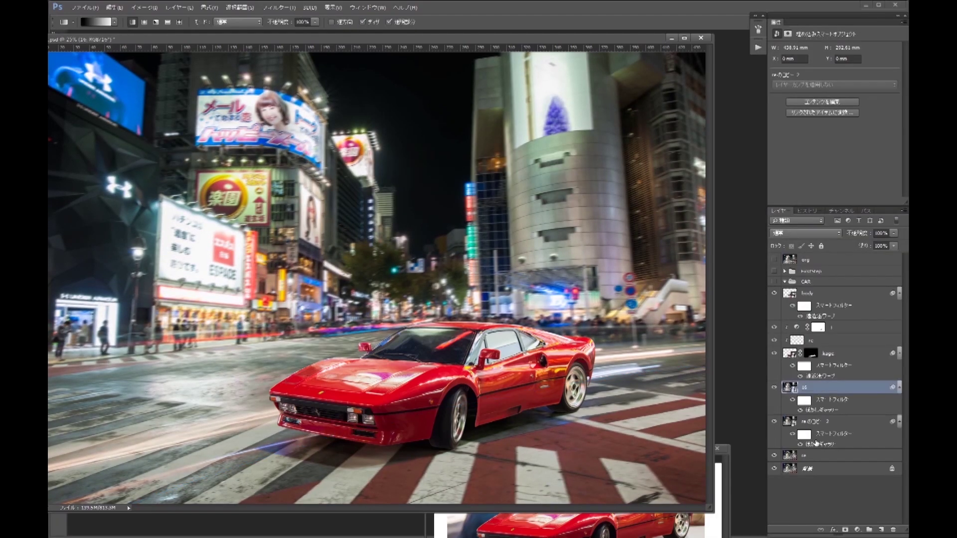
click(823, 434)
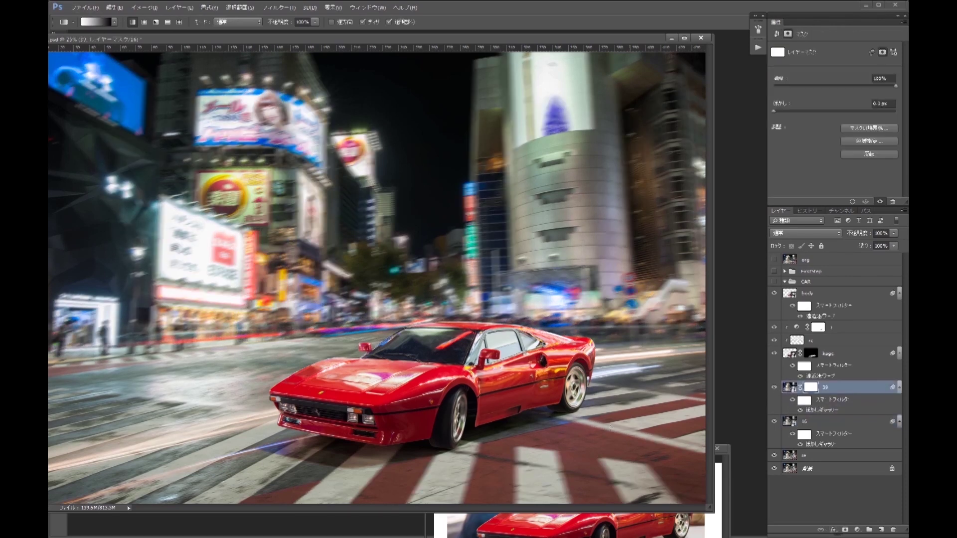
double_click(818, 410)
click(374, 22)
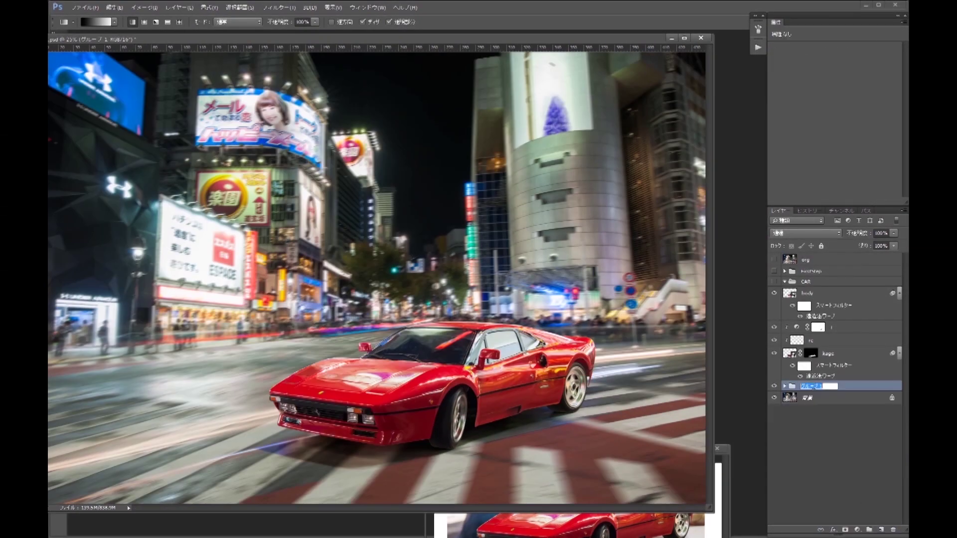
Step: Group the car layers from body to kage into a group named CAR
click(789, 354)
shift+click(792, 365)
key(ctrl+g)
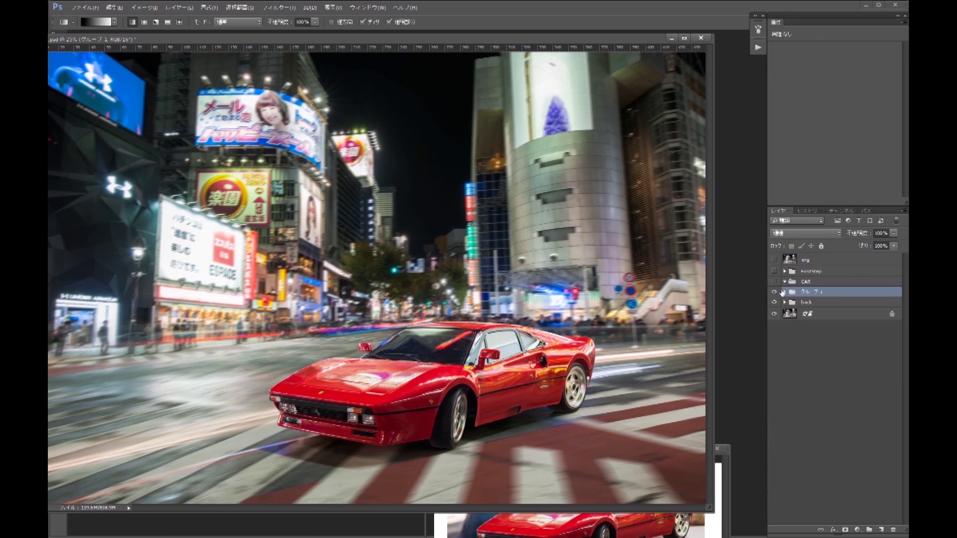
text(R)
key(Return)
Step: Expand the CAR group and duplicate the car body layer
drag(807, 292, 806, 282)
click(774, 282)
click(789, 294)
key(ctrl+j)
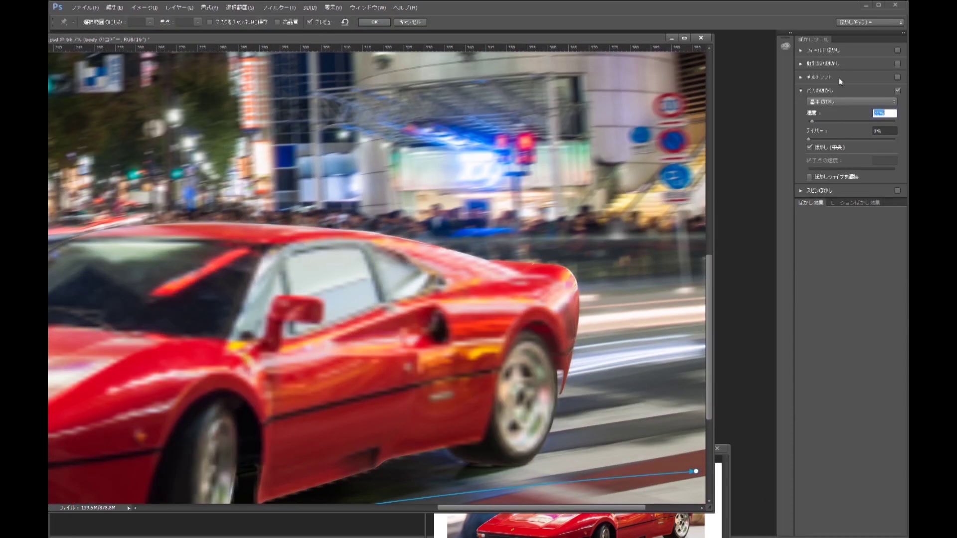
Step: Mask the blurred body copy and place it beneath the sharp body layer
alt+click(845, 530)
key(b)
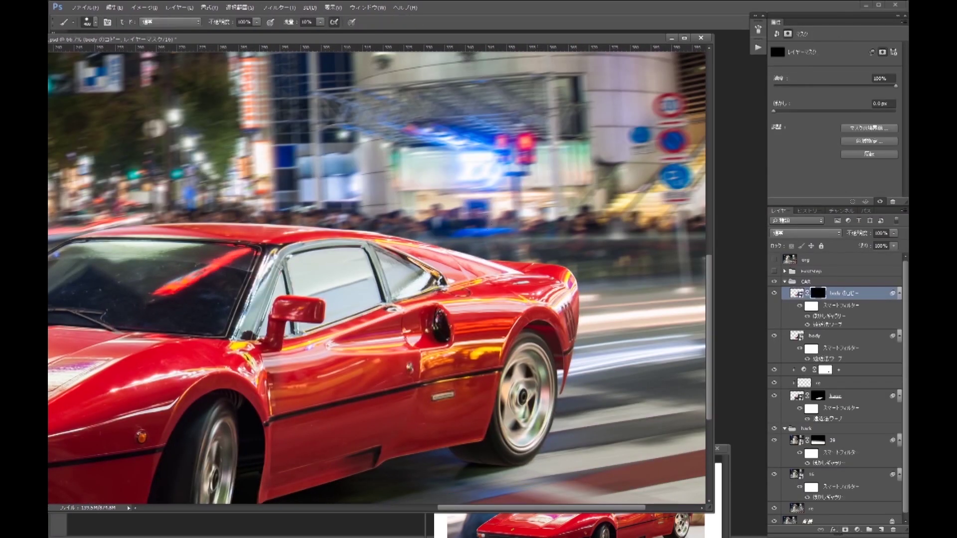
key(ctrl+minus)
key(ctrl+minus)
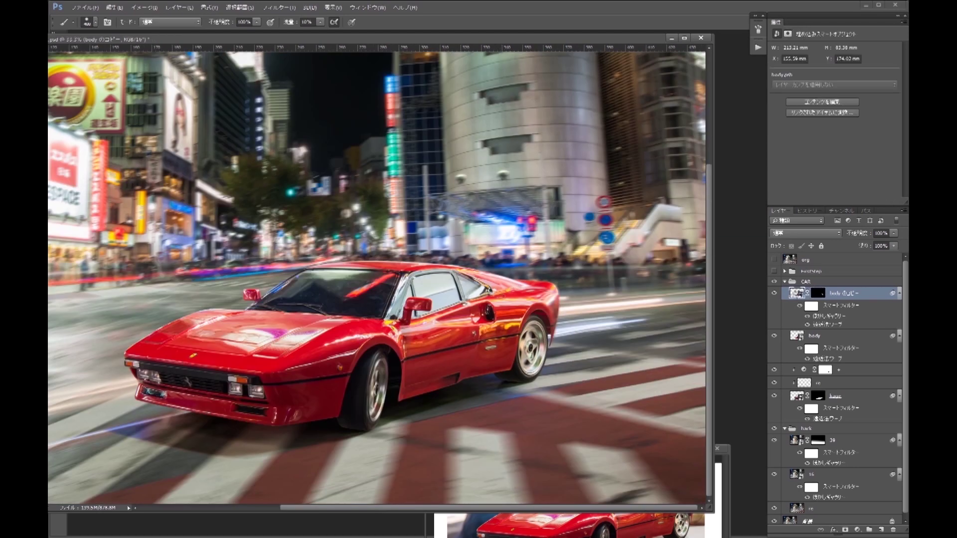
drag(796, 294, 813, 360)
ctrl+click(576, 313)
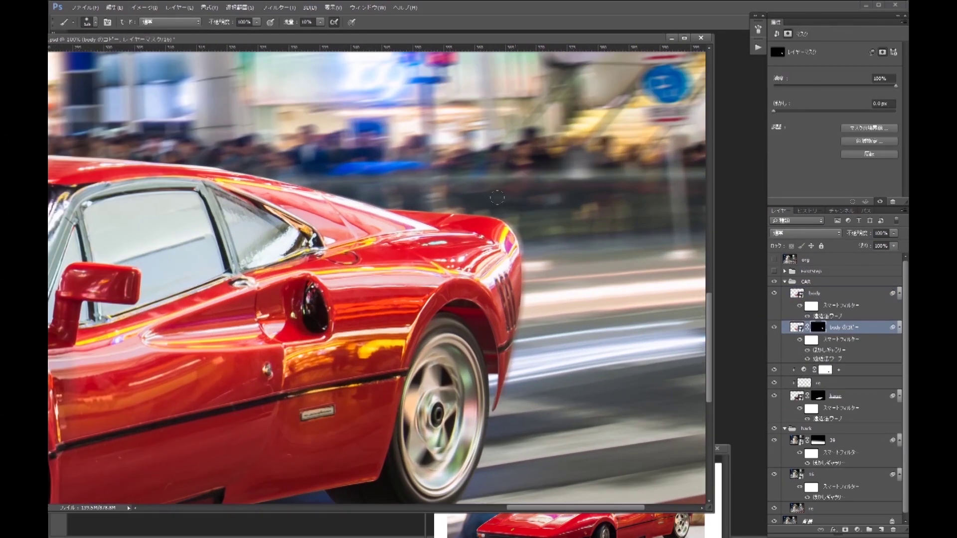
click(817, 293)
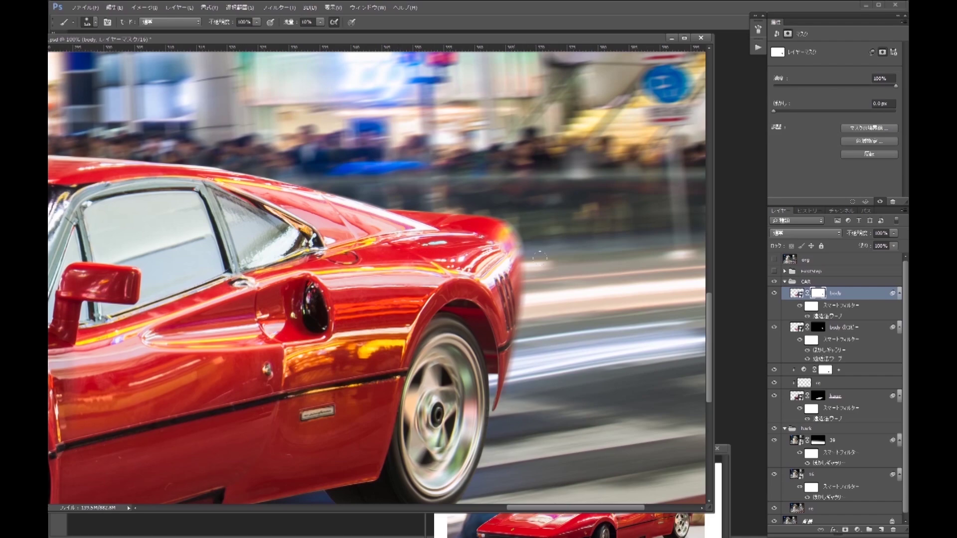
key(ctrl+0)
click(776, 327)
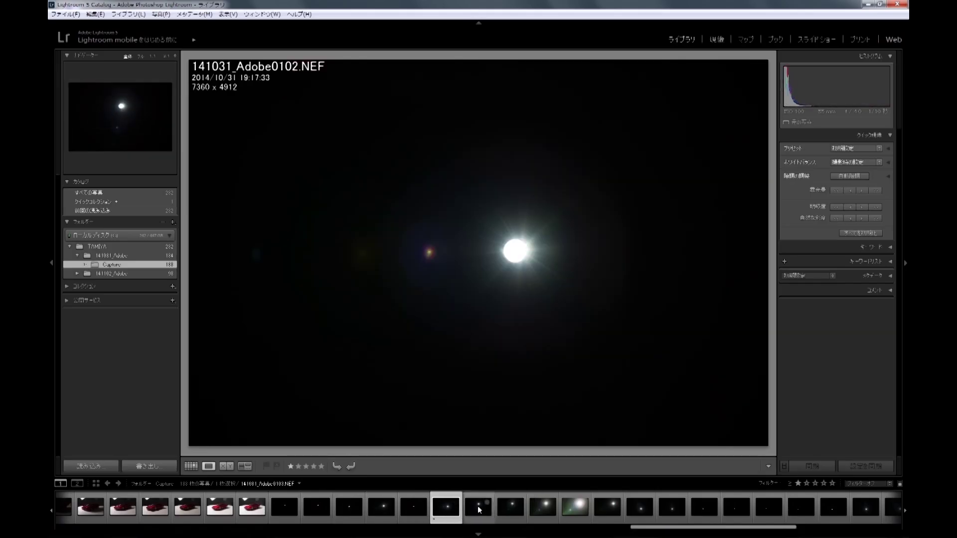
Step: Rate the flare shots one star and filter the grid to show only rated ones
key(Right)
key(Right)
key(Right)
key(Right)
key(Right)
key(Right)
key(Right)
key(Right)
key(Right)
key(Right)
key(Right)
key(Right)
key(1)
key(Right)
key(Right)
key(Right)
key(Right)
key(Right)
key(Right)
key(Right)
key(Right)
key(Right)
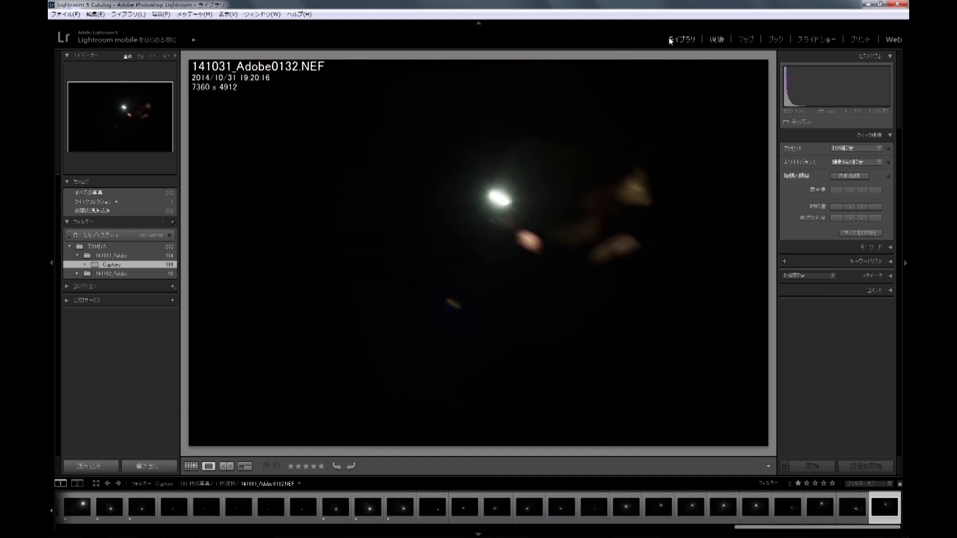
key(g)
key(minus)
click(262, 14)
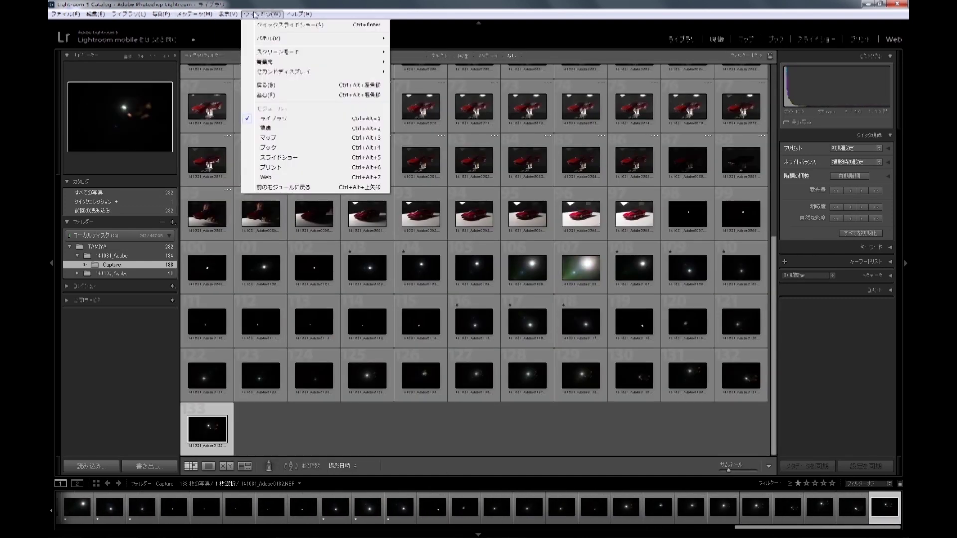
click(463, 56)
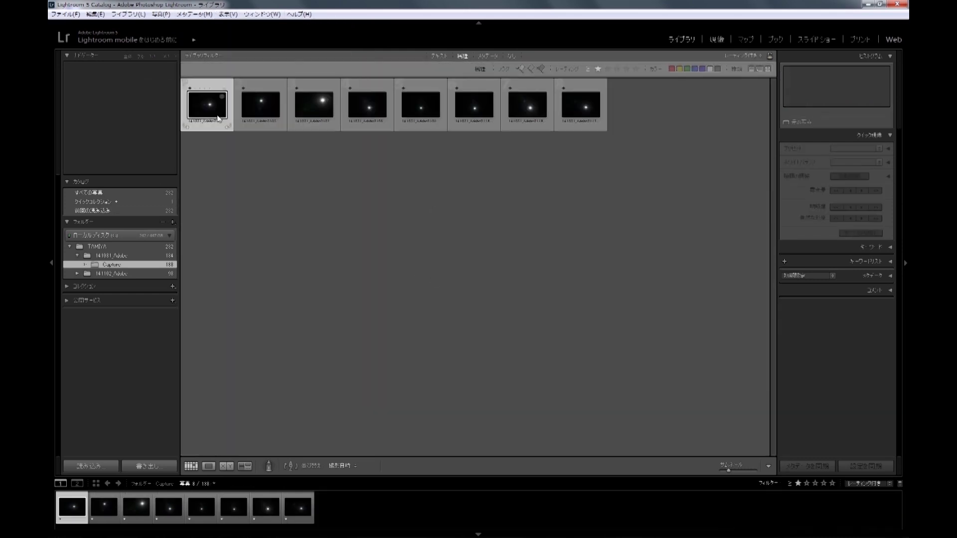
Step: Open a chosen flare shot in Develop and start exporting it
drag(729, 470, 732, 470)
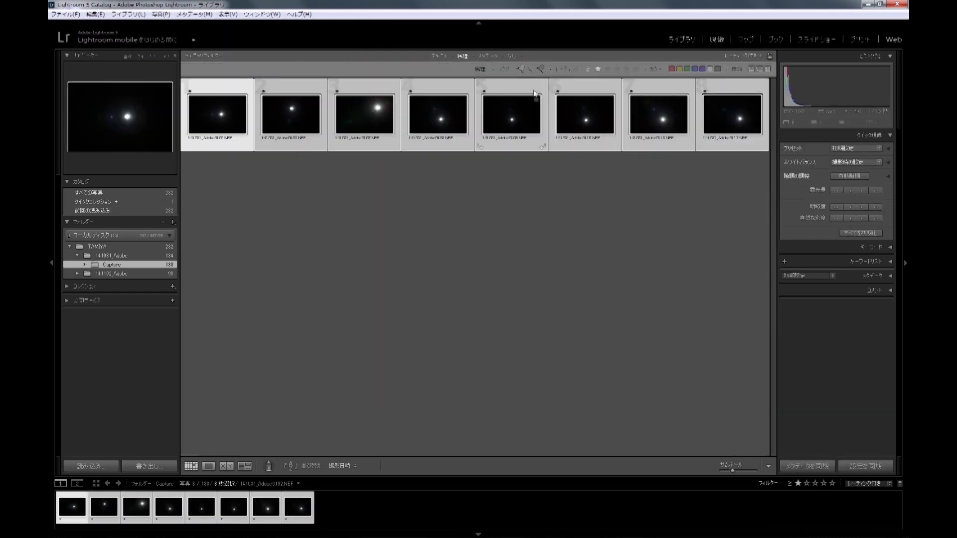
key(d)
click(65, 14)
click(188, 114)
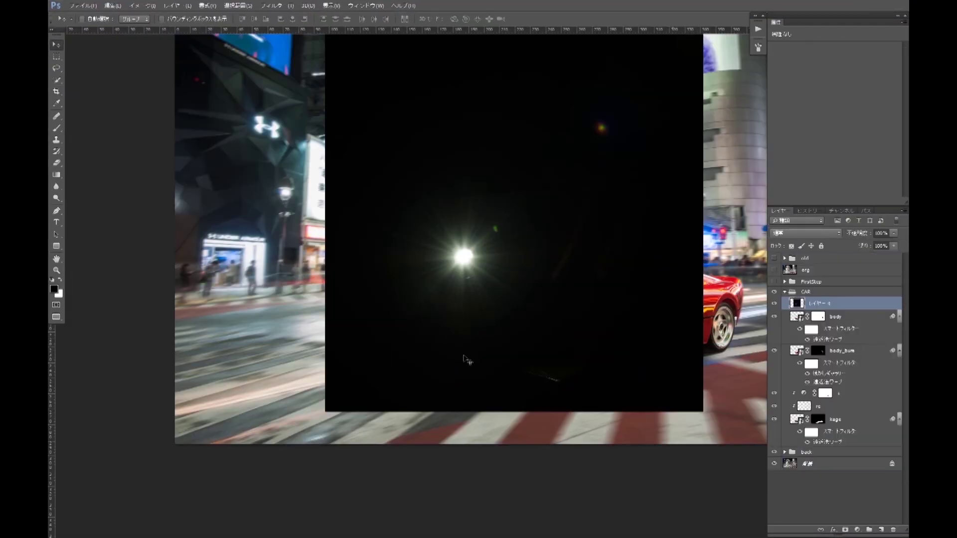
Step: Set the flare layer to Screen and scale it onto a car headlight
click(806, 233)
click(798, 297)
drag(463, 256, 518, 360)
key(ctrl+t)
drag(379, 137, 423, 175)
key(Return)
scroll(521, 379, up, 2)
scroll(520, 379, up, 2)
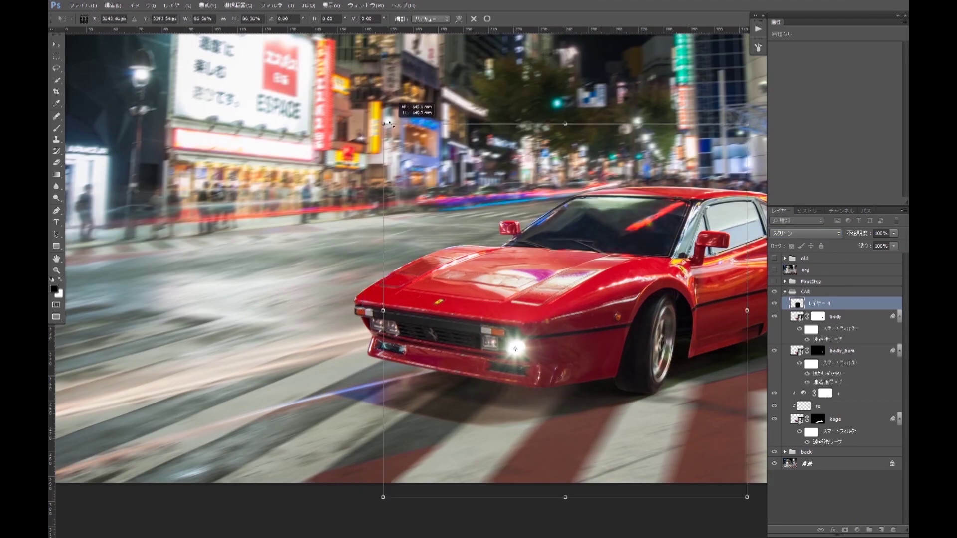
Step: Rename the flare layer 'light' and darken it slightly with a clipped Curves
double_click(817, 303)
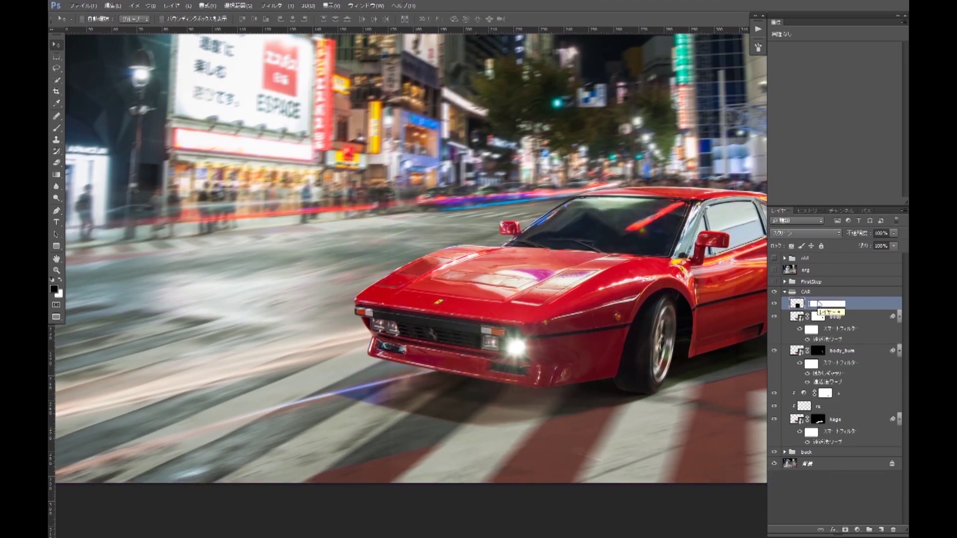
text(light)
alt+click(856, 529)
key(Return)
drag(842, 111, 842, 115)
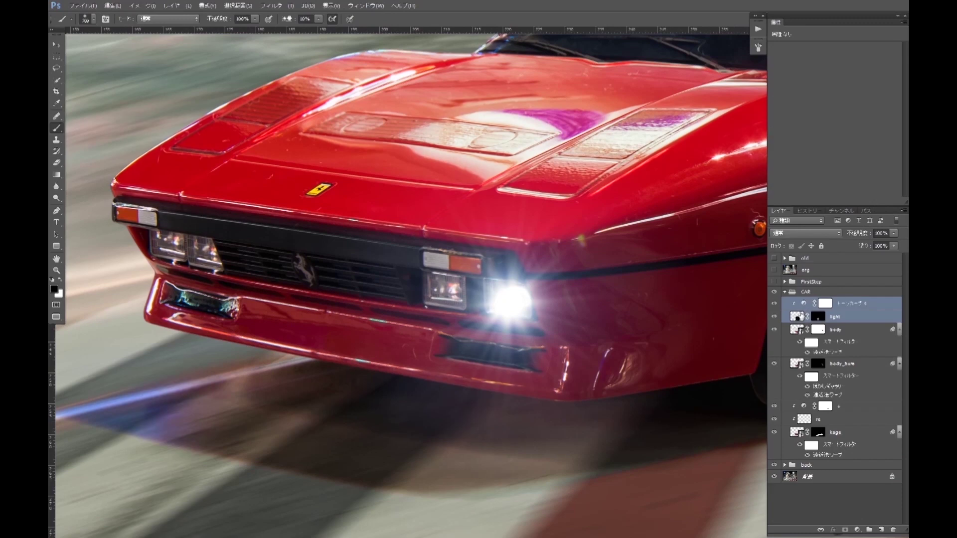
Step: Duplicate the glow onto the neighbouring headlight
key(v)
drag(547, 309, 483, 313)
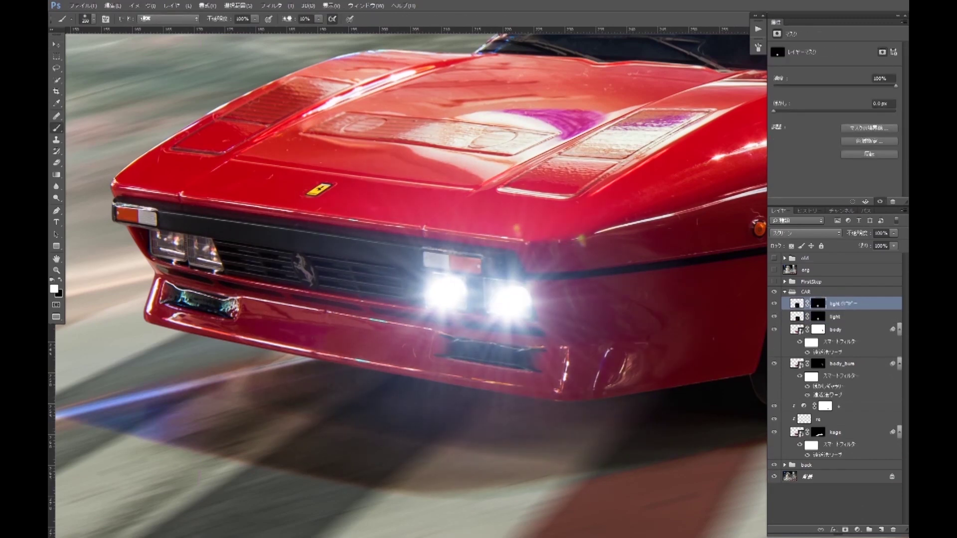
ctrl+alt+click(482, 313)
ctrl+alt+click(523, 276)
Step: Duplicate both headlight glows and scale the copies onto the other headlight pair
key(alt+shift+bracketright)
key(ctrl+j)
ctrl+click(526, 256)
drag(523, 256, 572, 269)
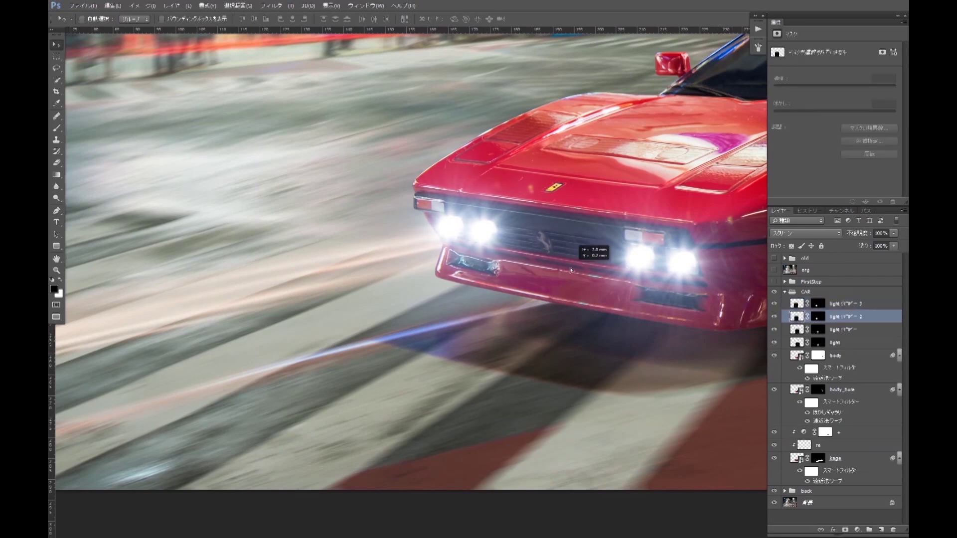
shift+click(800, 305)
key(ctrl+minus)
key(ctrl+t)
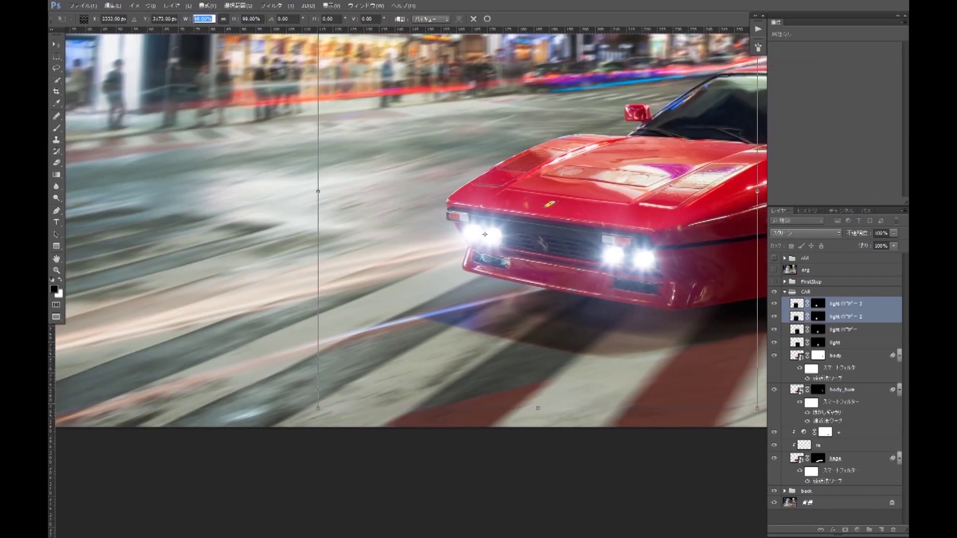
key(Return)
Step: Check the light copies in the Layers panel and bring up the body.psb document
alt+scroll(485, 234, up, 2)
click(484, 234)
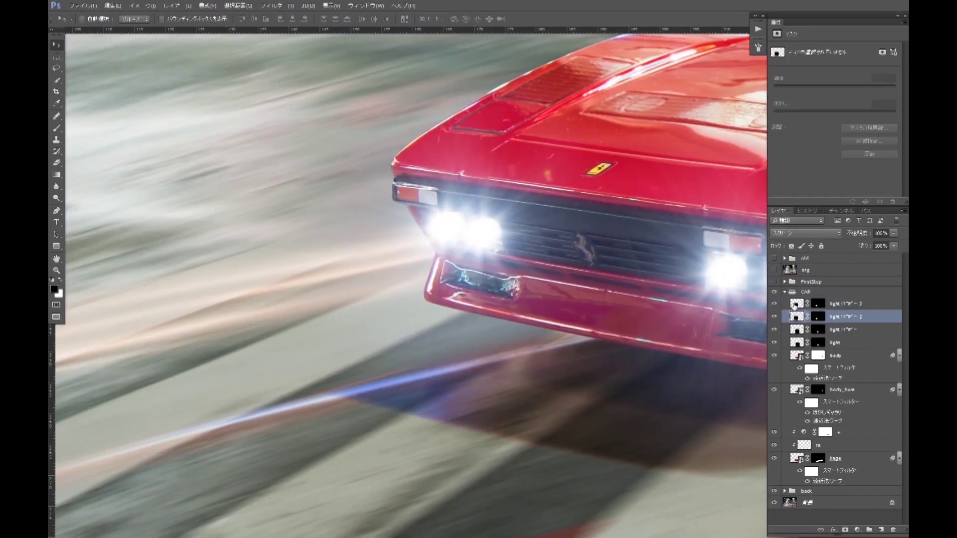
alt+scroll(508, 282, down, 3)
alt+scroll(503, 299, up, 2)
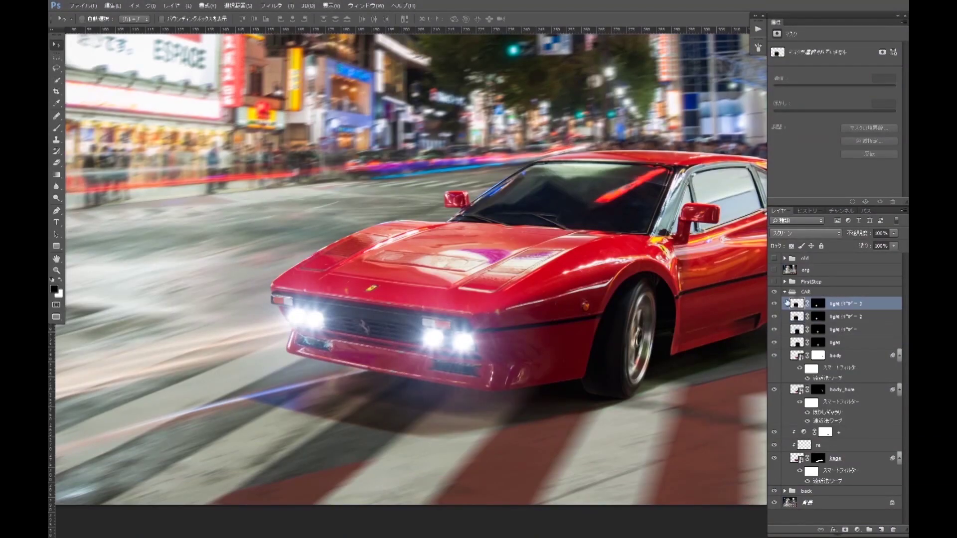
scroll(545, 362, down, 3)
scroll(348, 344, up, 4)
click(776, 342)
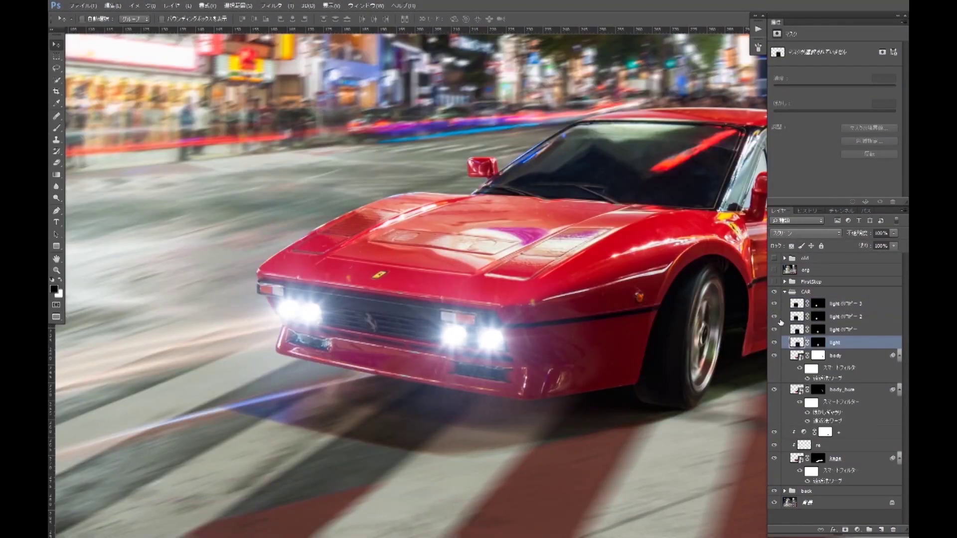
alt+scroll(499, 305, down, 2)
alt+scroll(499, 306, down, 3)
key(alt+Tab)
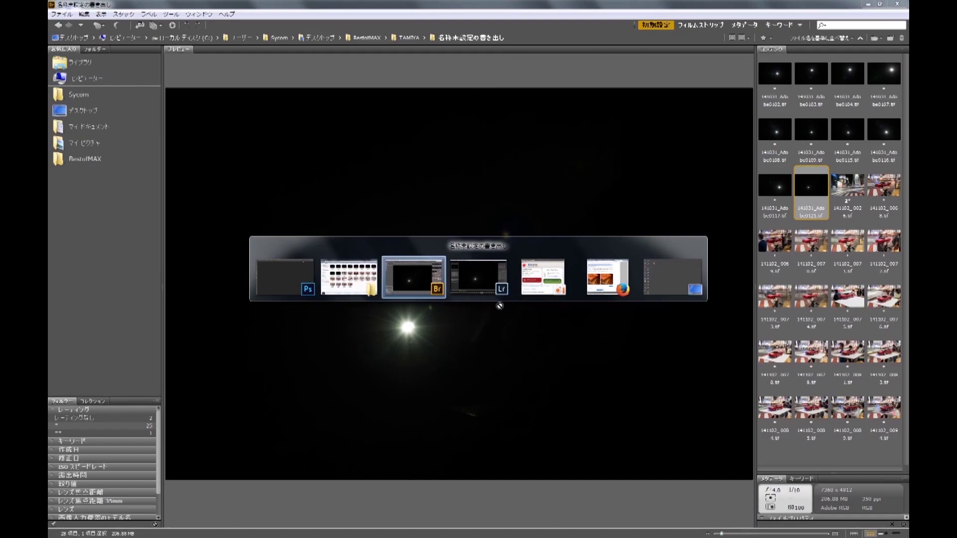
key(alt+Tab)
click(796, 314)
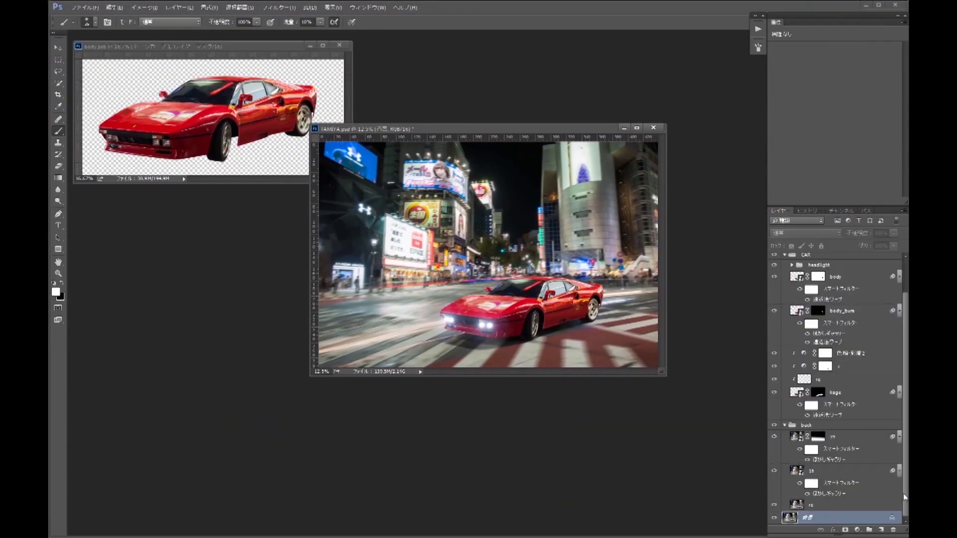
Step: Copy the street scene into the body.psb car document
drag(411, 204, 501, 292)
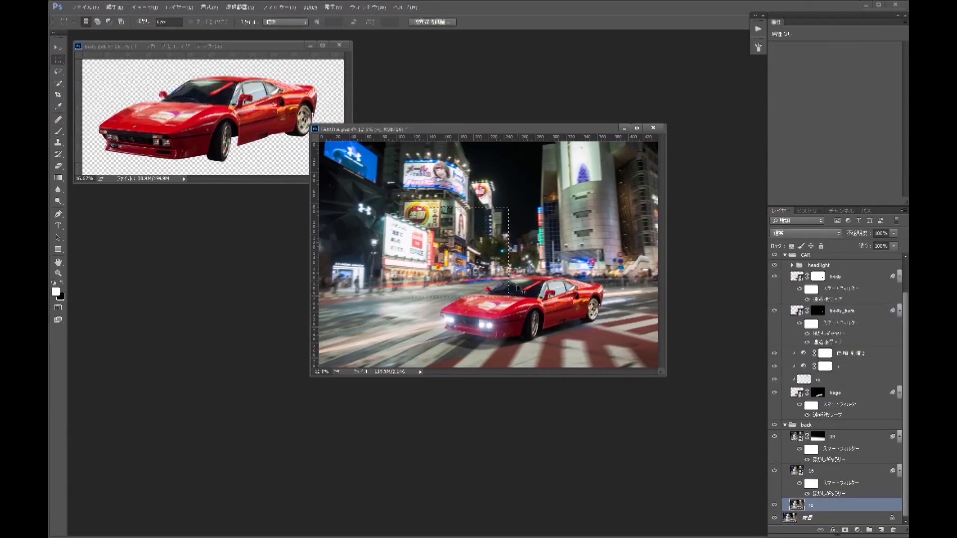
drag(279, 159, 279, 160)
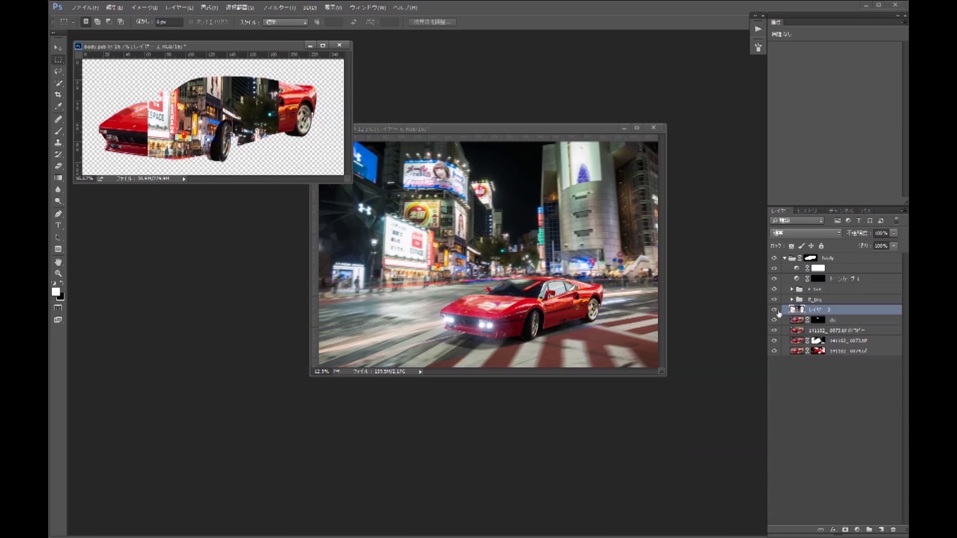
click(775, 310)
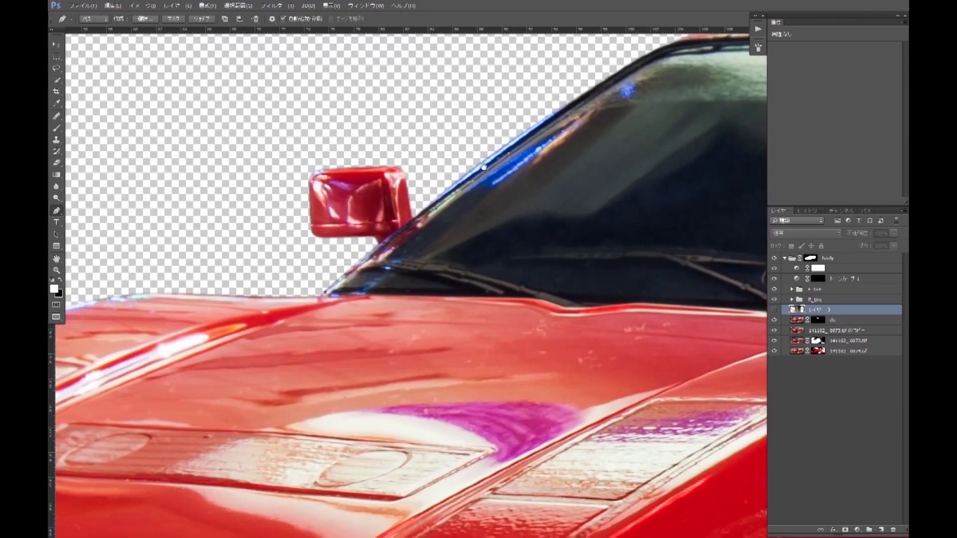
scroll(484, 167, right, 5)
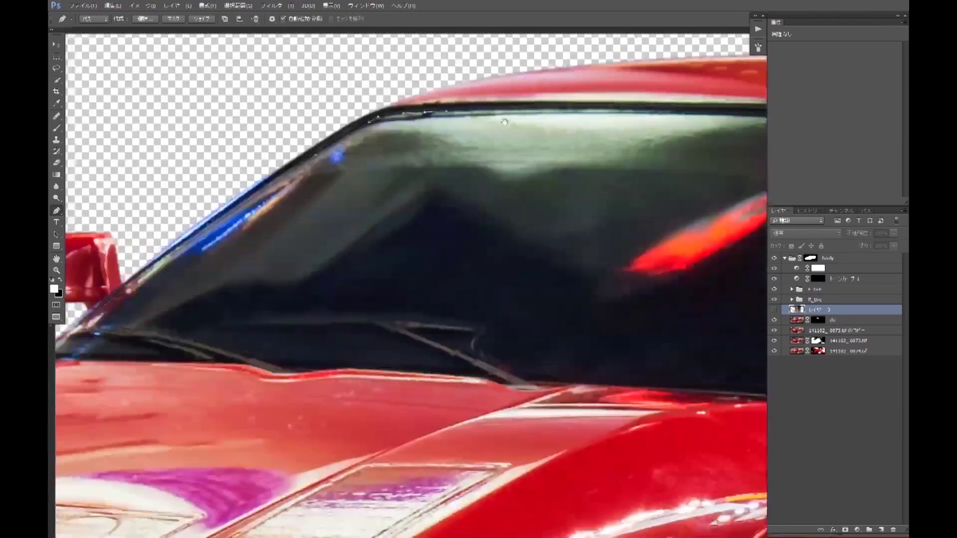
scroll(593, 114, right, 5)
scroll(261, 364, left, 10)
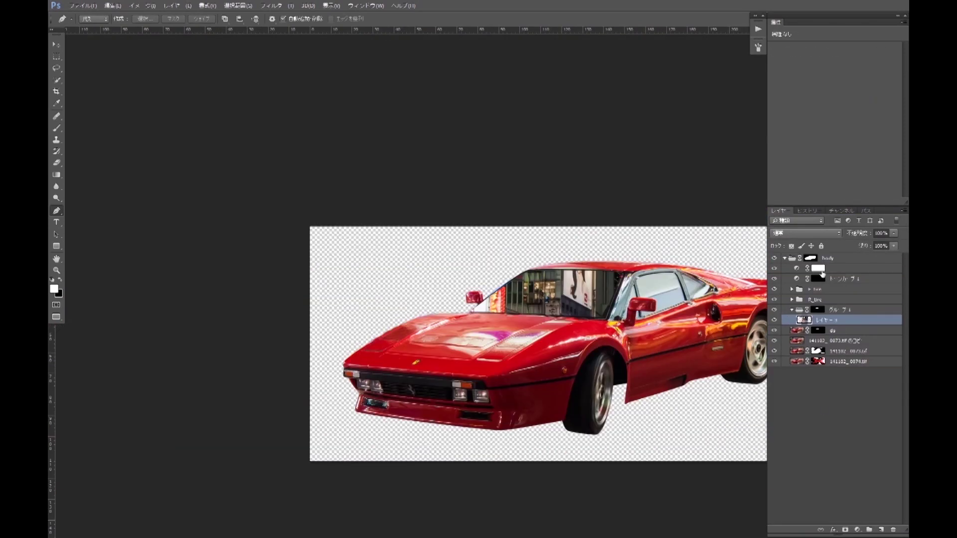
Step: Flip and squash the street into the windshield, then blur it
key(ctrl+t)
drag(577, 459, 617, 319)
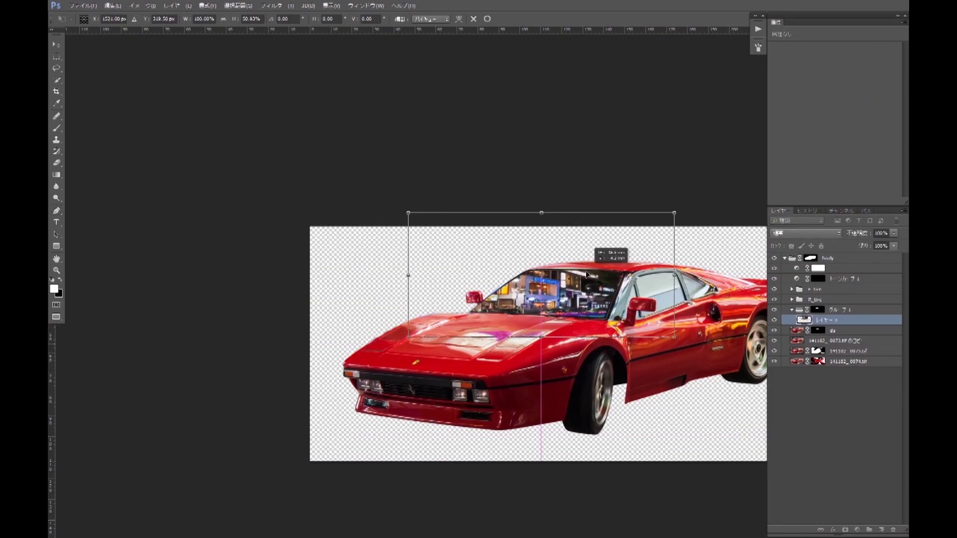
key(Return)
scroll(617, 319, up, 1)
click(272, 6)
click(459, 205)
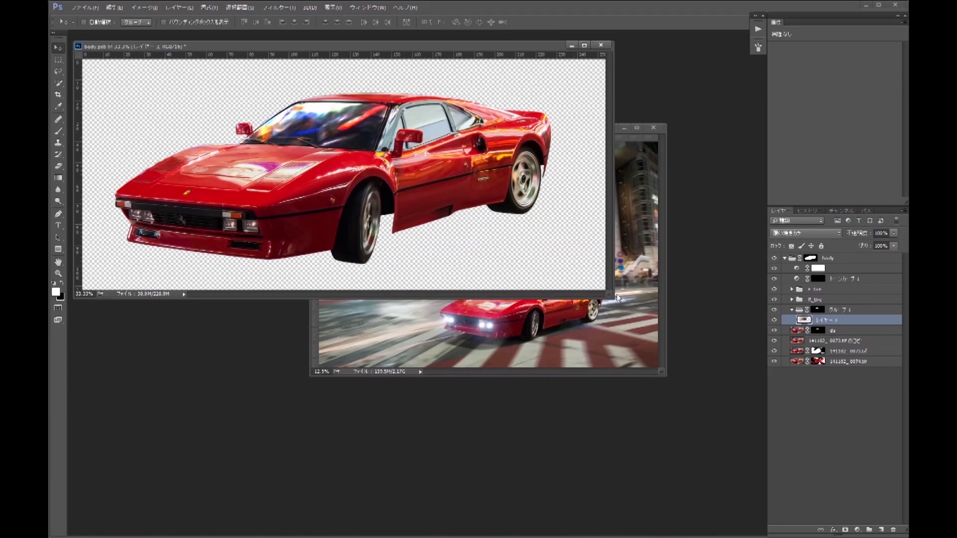
Step: Mask the street layer to the traced side-window path
click(617, 298)
key(m)
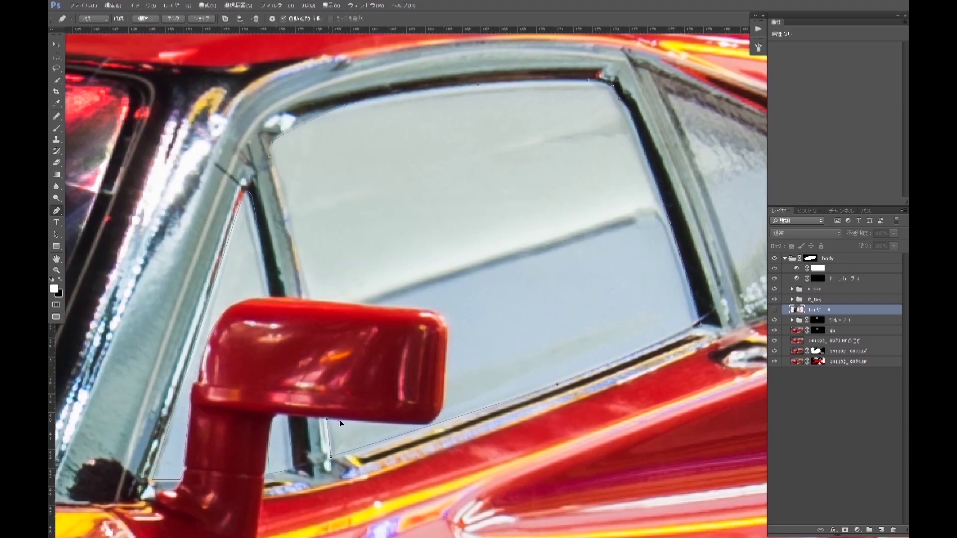
scroll(465, 218, right, 5)
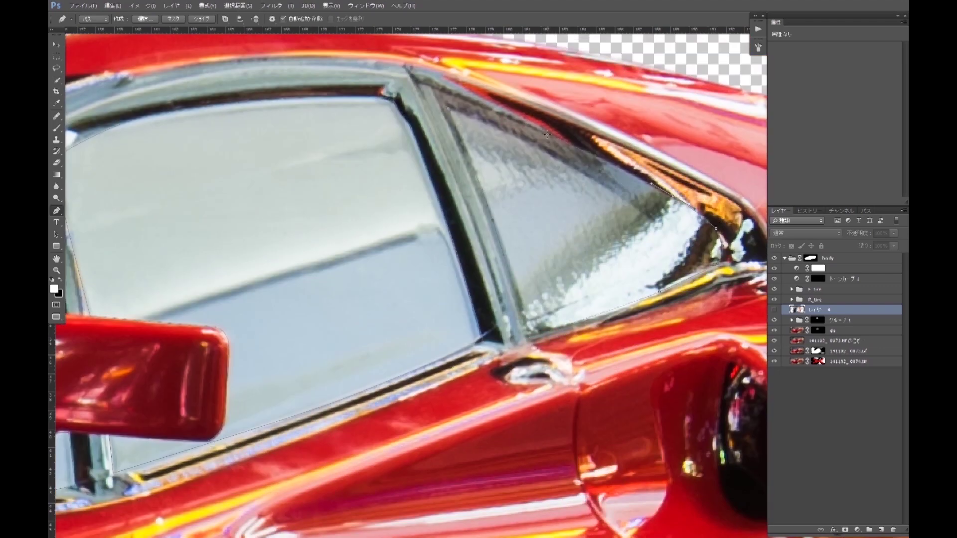
key(ctrl+0)
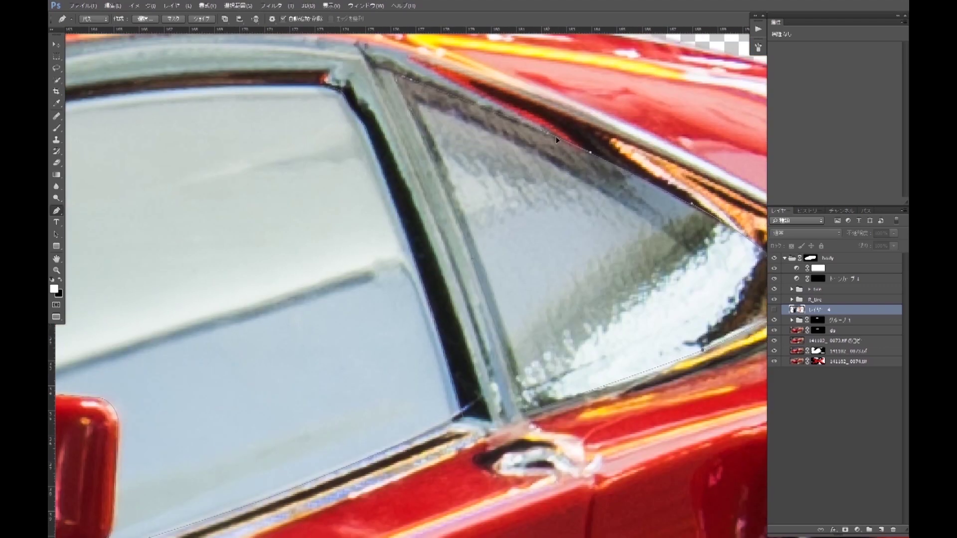
click(866, 210)
click(778, 210)
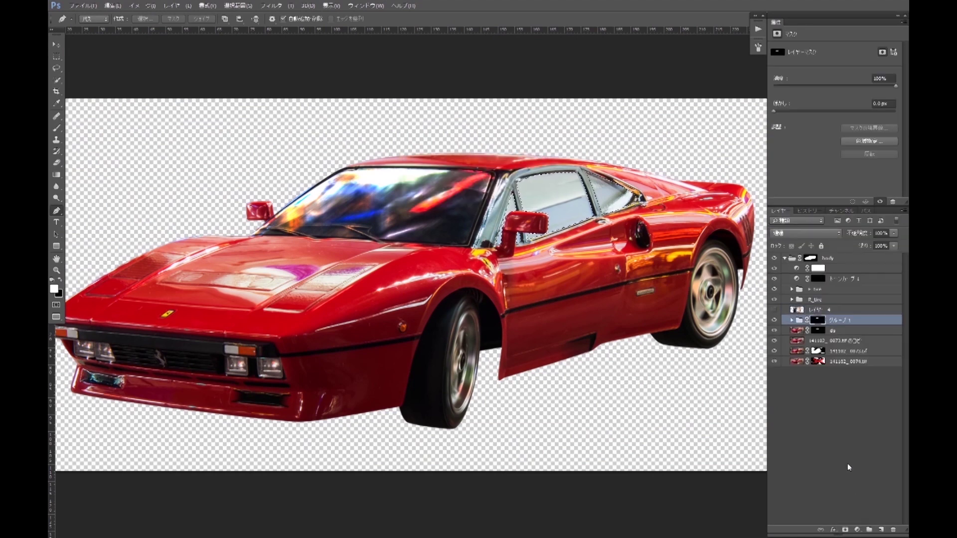
Step: Try Color Dodge, Hard Mix and Soft Light before settling the reflection on Overlay
click(272, 6)
click(449, 165)
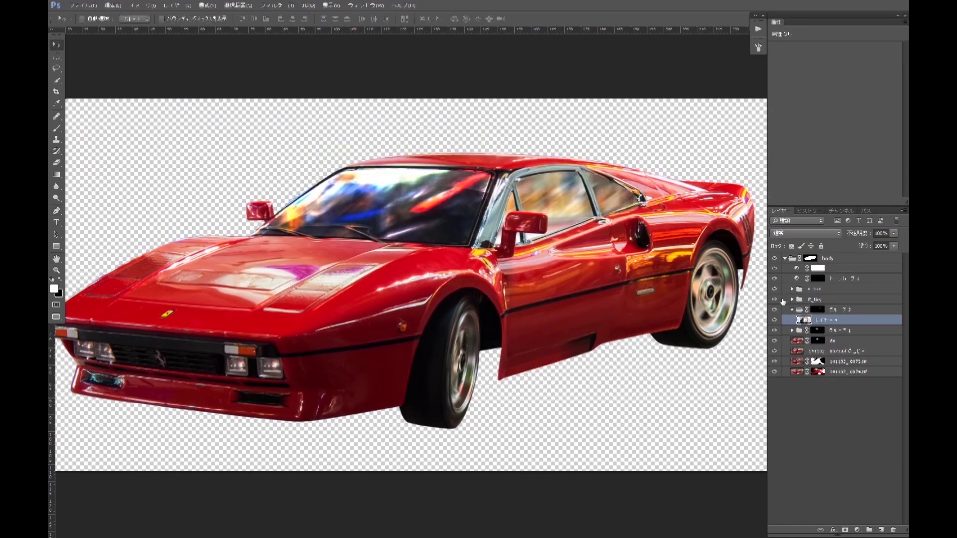
click(805, 233)
click(788, 310)
click(804, 232)
click(805, 233)
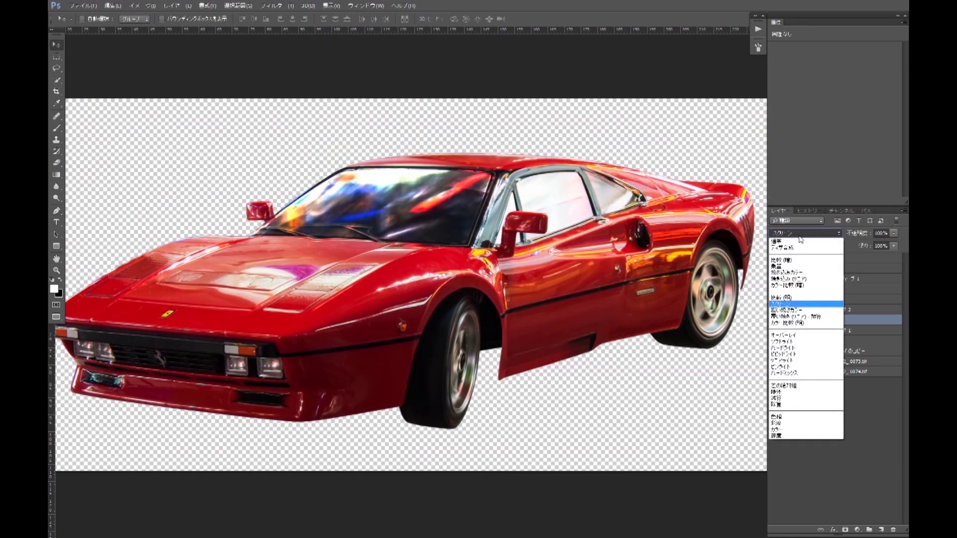
click(785, 373)
key(Up)
key(Up)
key(Up)
key(Down)
key(Up)
key(Down)
key(Up)
key(Down)
key(Up)
key(Down)
key(Up)
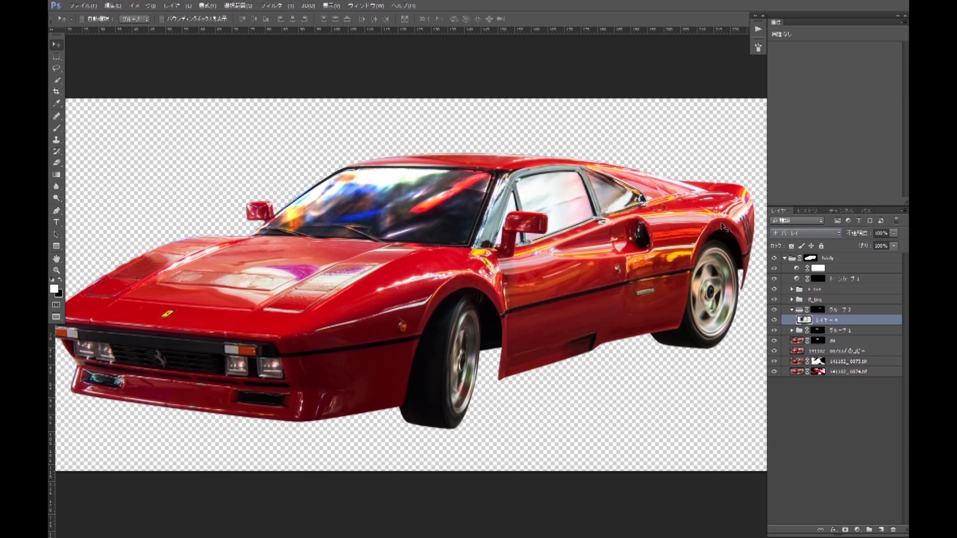
Step: Transform the reflection, add a clipped Curves, and shift it within the side windows
key(ctrl+t)
key(ctrl+minus)
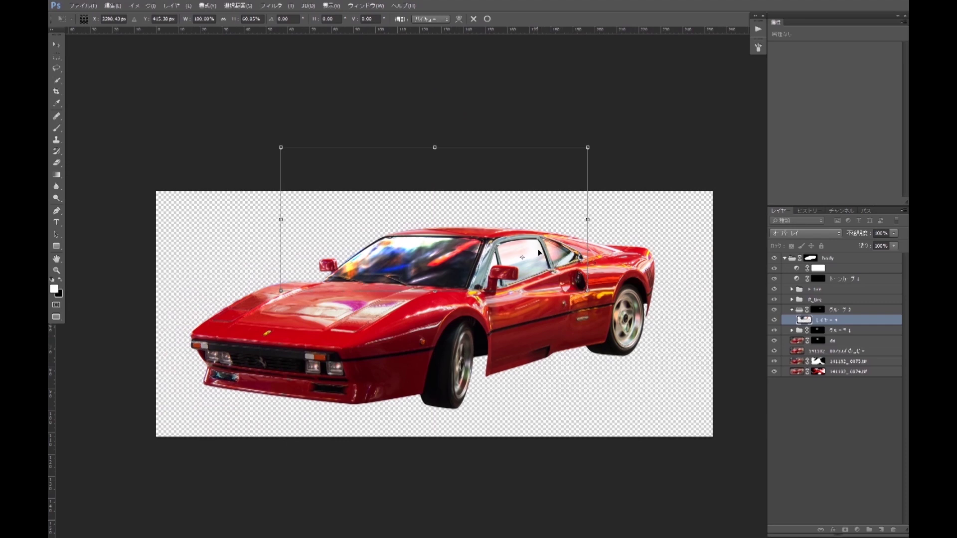
key(Return)
key(ctrl+m)
click(817, 330)
drag(623, 279, 634, 280)
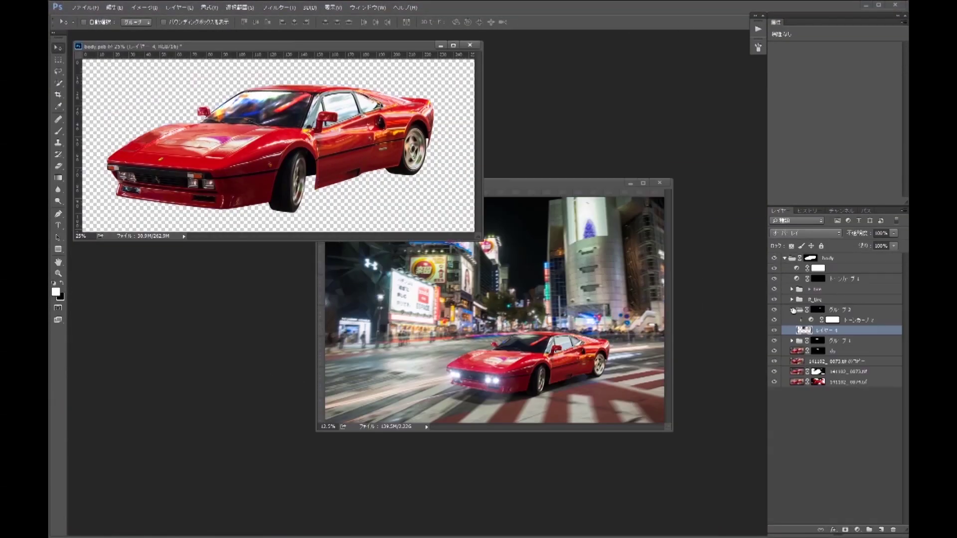
Step: Rename the group, move the reflection onto the windshield, and mask it for brushing
double_click(839, 310)
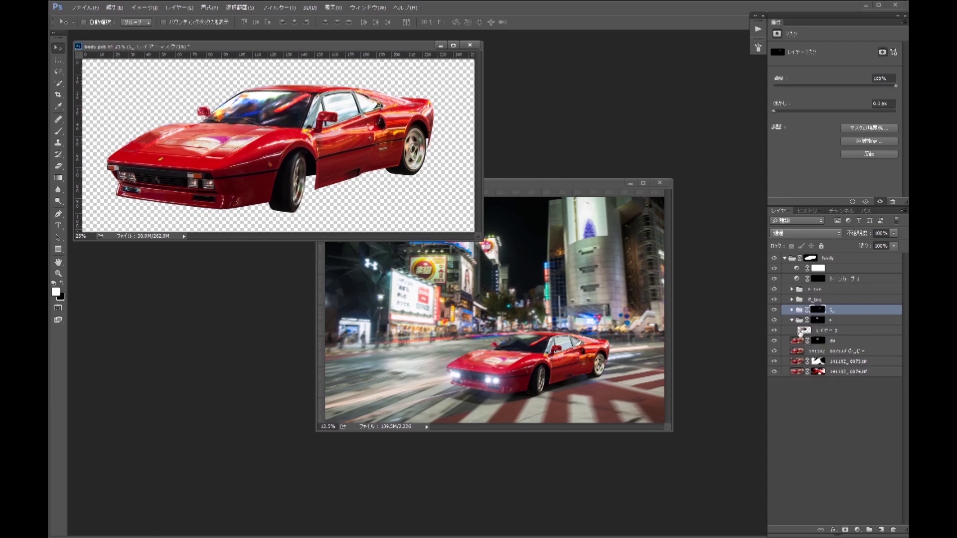
click(794, 329)
drag(314, 122, 321, 129)
key(0)
key(ctrl+plus)
key(b)
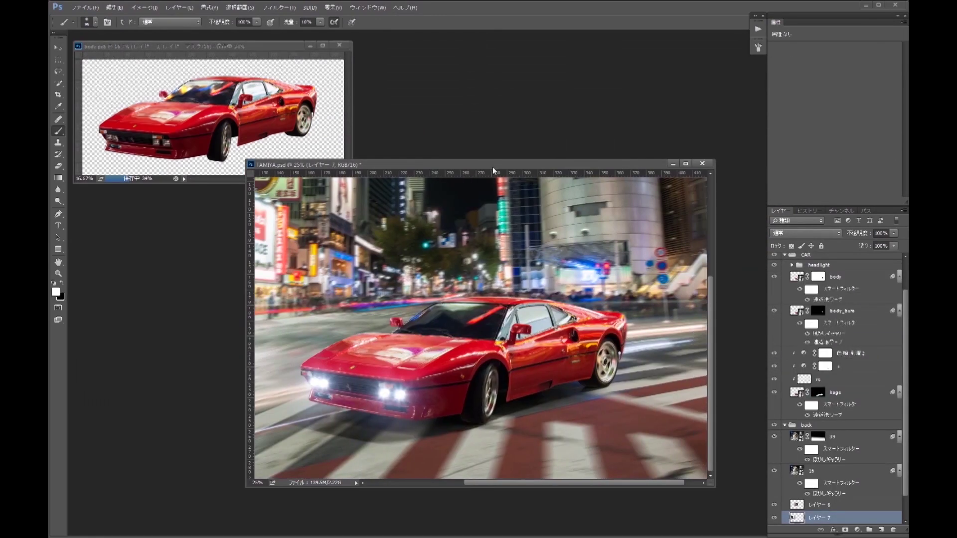
drag(494, 171, 504, 190)
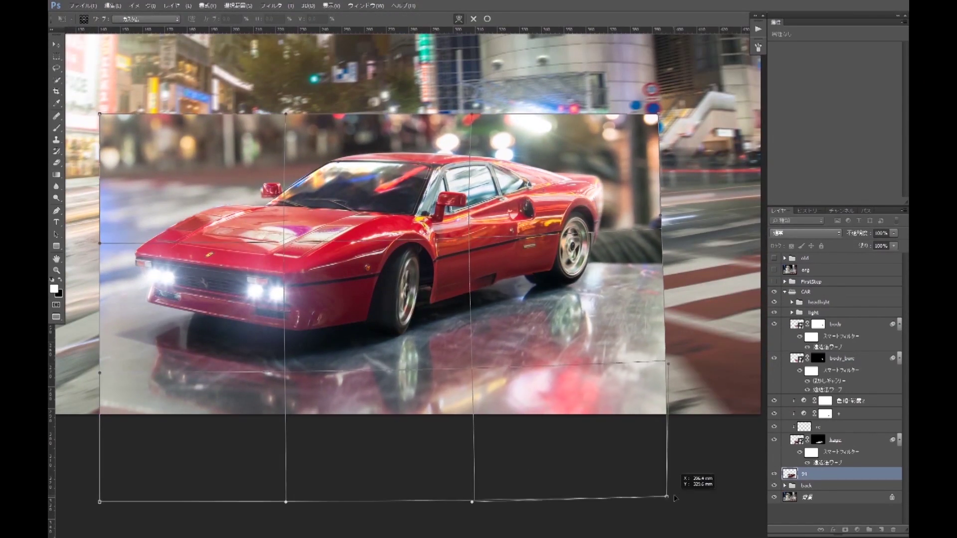
Step: Warp reflection layer 94, then warp its rear section up to the rear wheel
drag(700, 481, 667, 217)
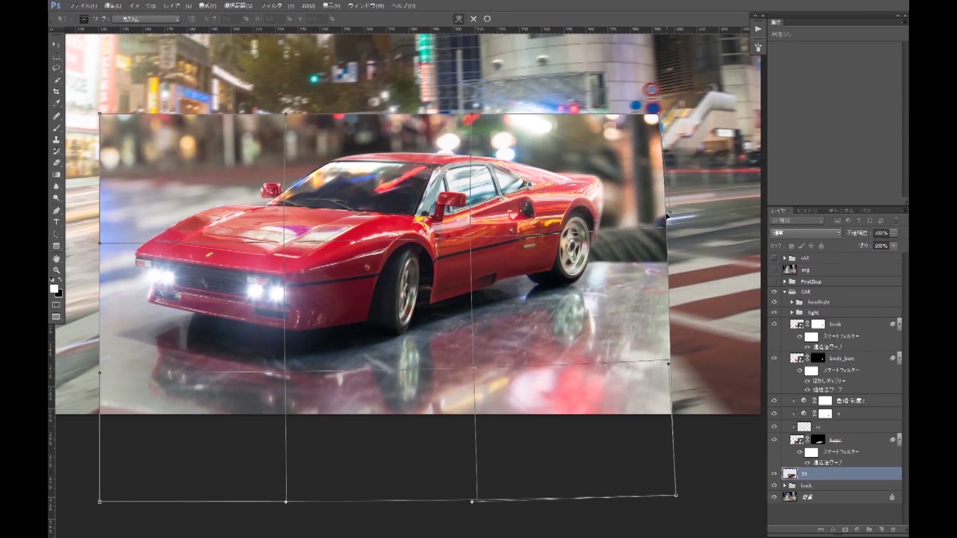
key(Return)
key(m)
drag(449, 216, 675, 441)
right_click(706, 411)
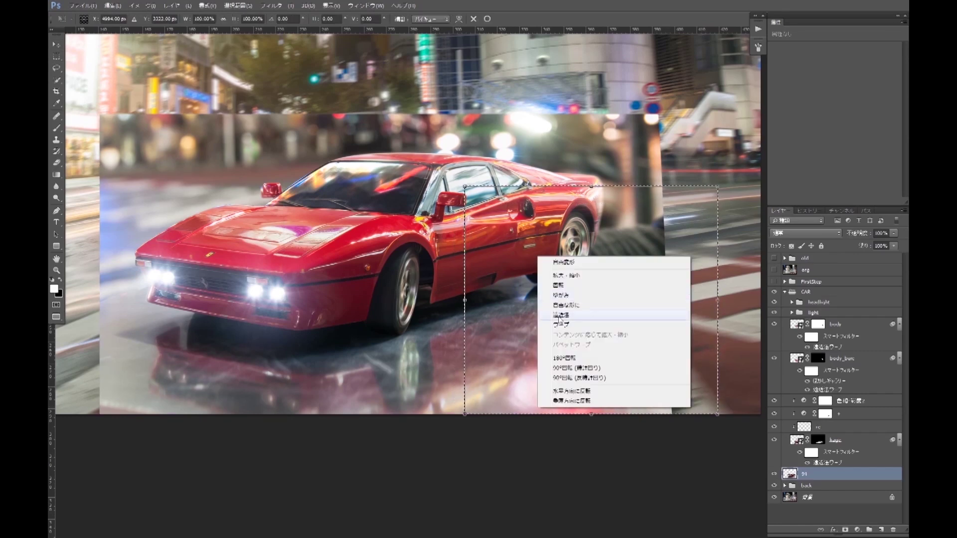
click(573, 344)
drag(588, 143, 593, 134)
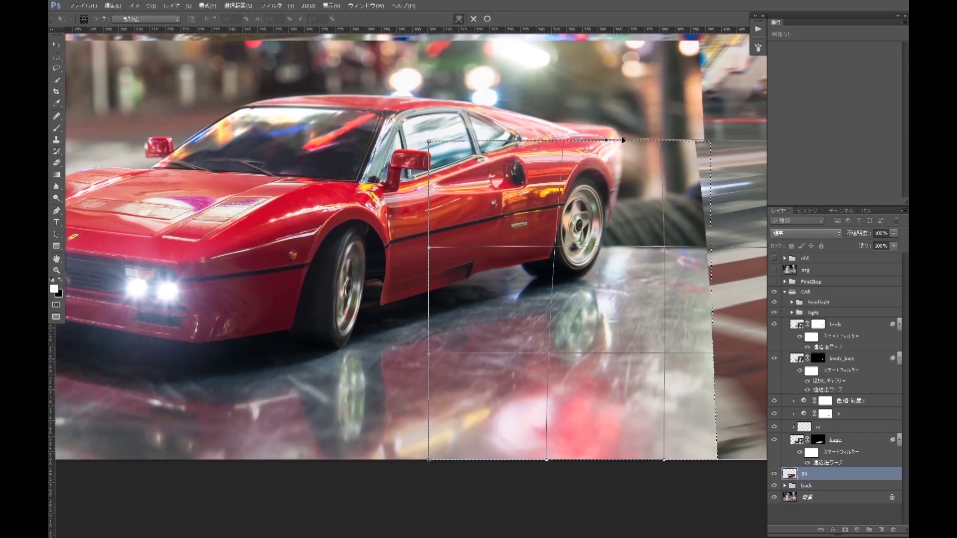
key(Return)
Step: Set layer 94's blend mode to Soft Light
key(ctrl+0)
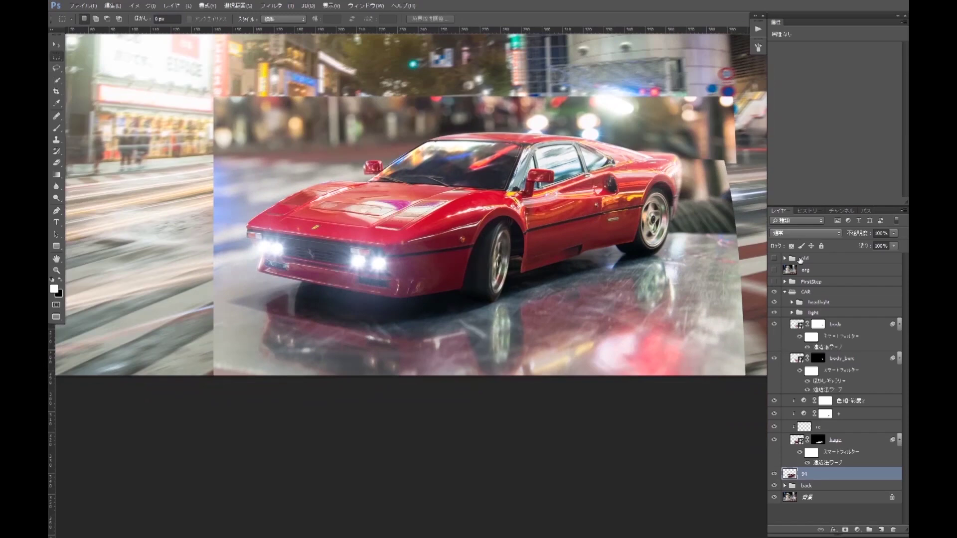
click(806, 233)
click(798, 359)
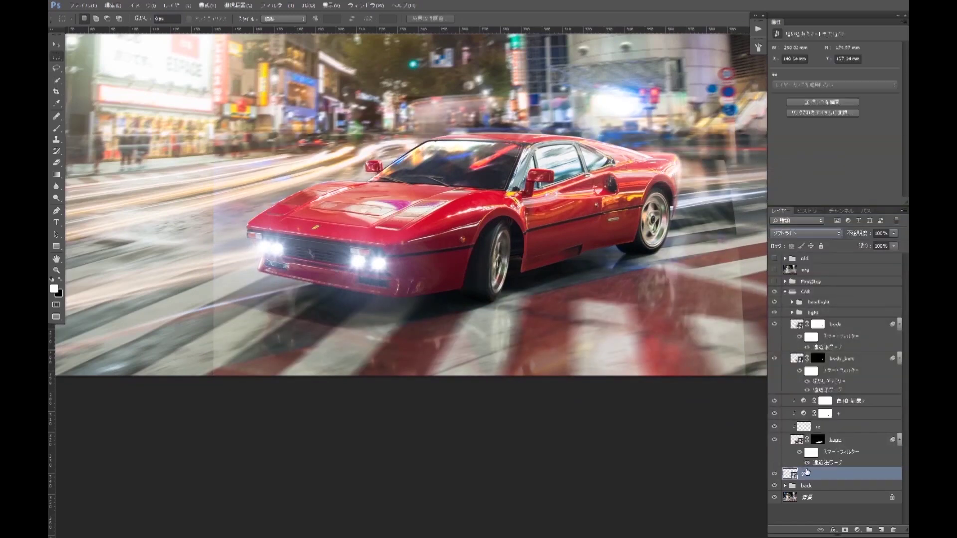
Step: Add a Curves layer clipped to layer 94 and paint its mask from front to rear wheel
click(784, 486)
scroll(828, 423, down, 5)
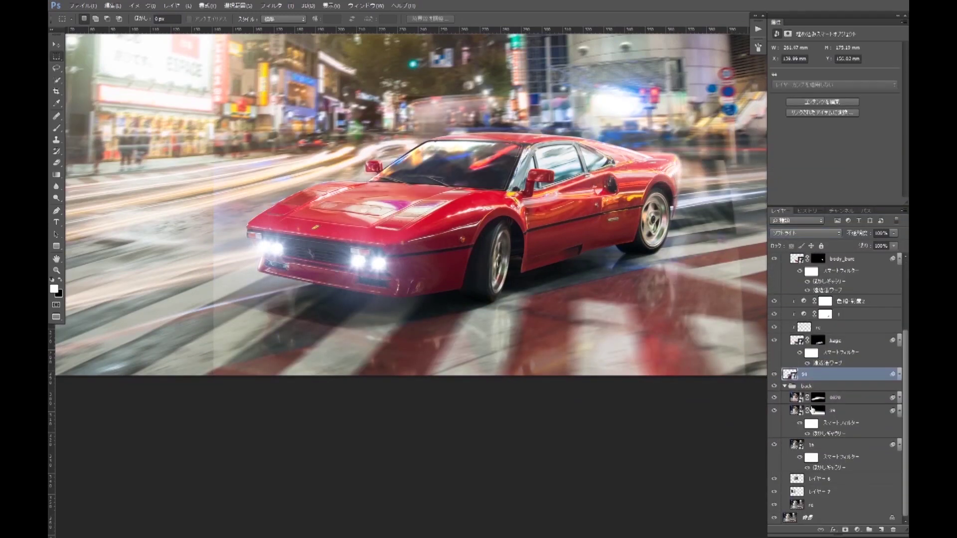
click(857, 529)
click(872, 409)
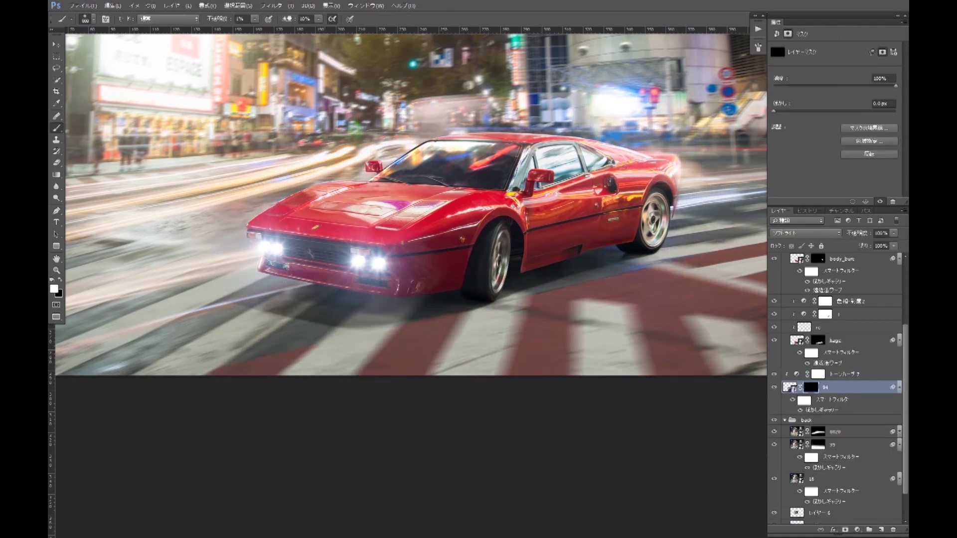
key(0)
drag(274, 344, 623, 256)
text(_start)
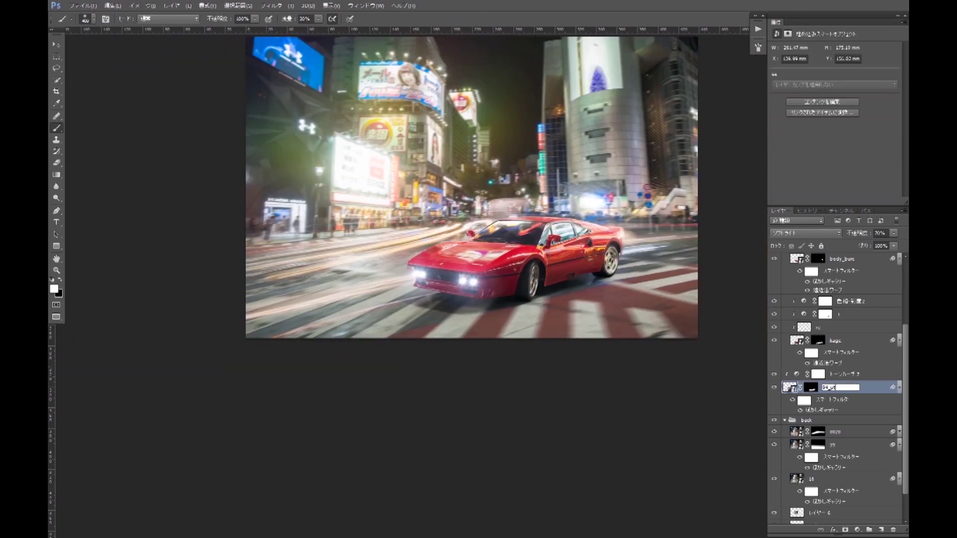
Step: Apply HDR Toning with a slightly darker tone curve and detail raised from +30 to +40
click(142, 6)
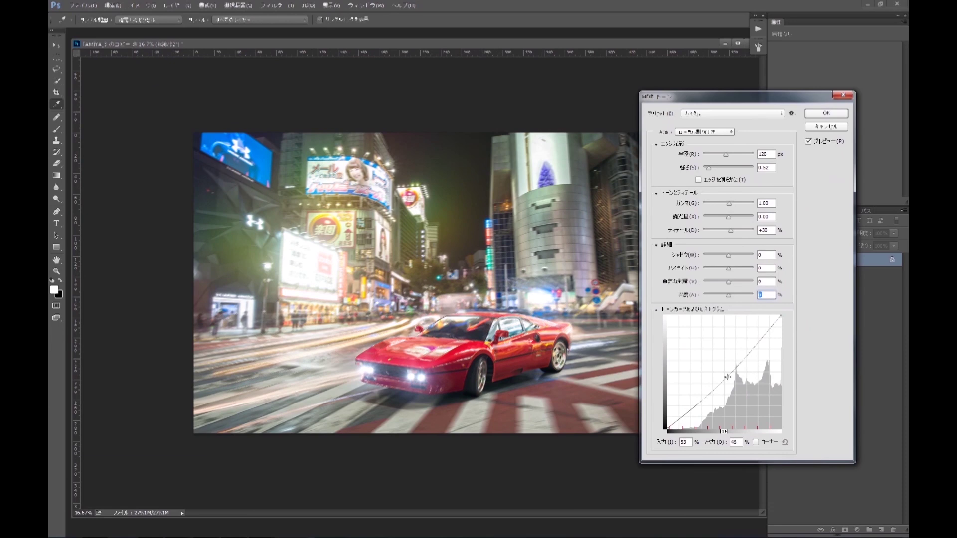
drag(727, 377, 730, 379)
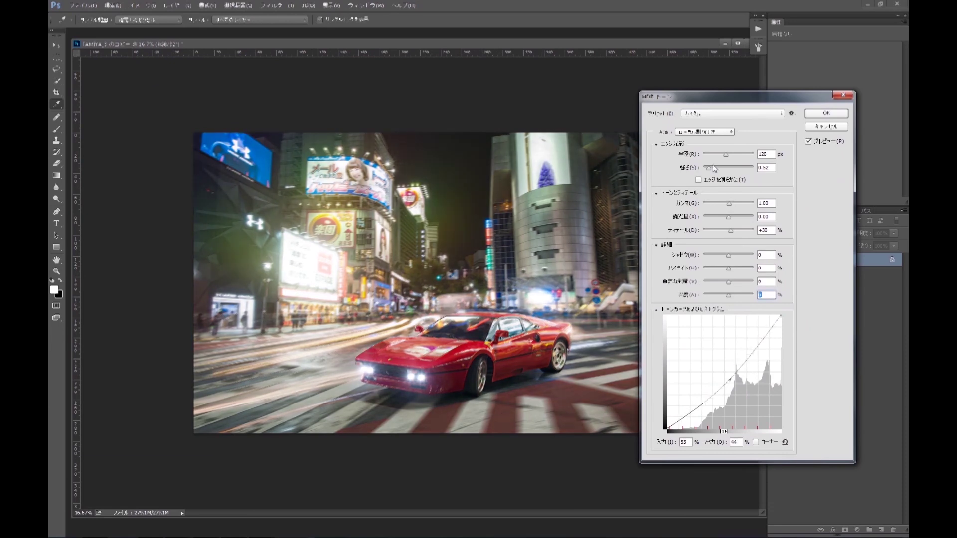
drag(732, 233, 733, 233)
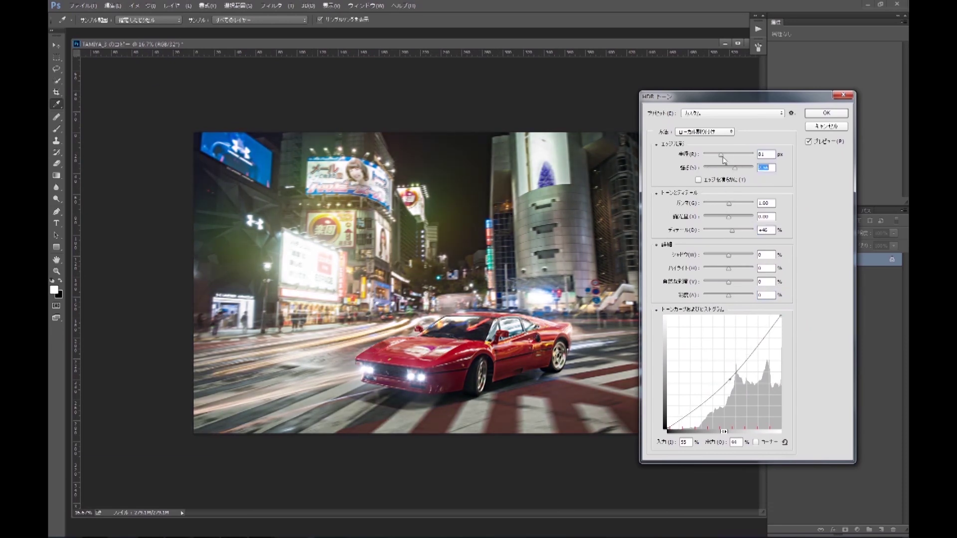
Step: Compare the toned and untoned preview, then save the HDR settings as a preset
click(808, 142)
click(808, 142)
click(807, 142)
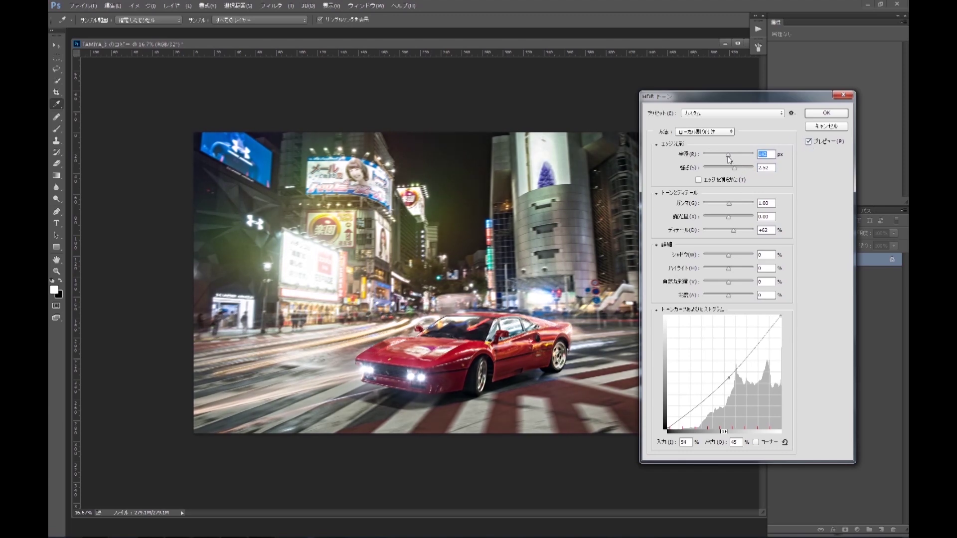
click(808, 143)
click(808, 143)
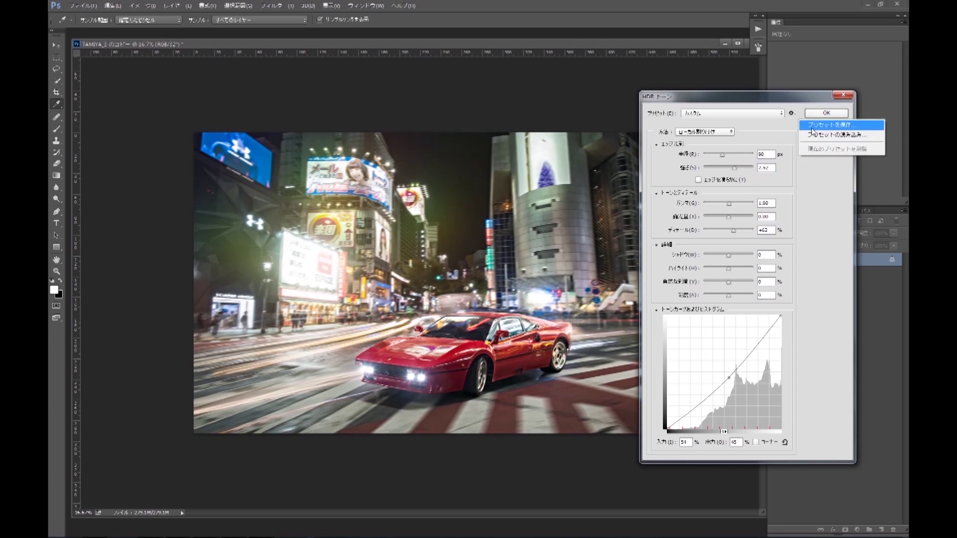
click(811, 129)
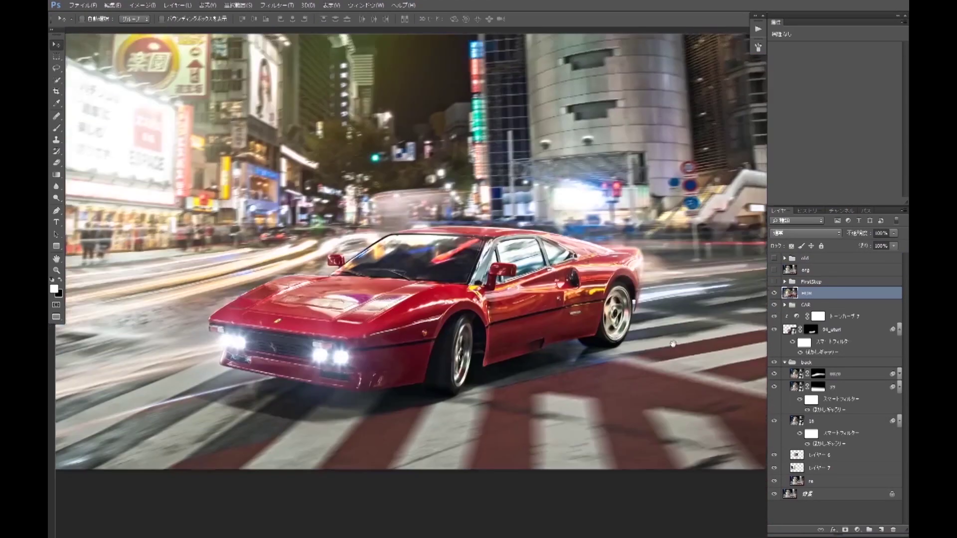
Step: Add an adjustment layer with saturation set to 25
click(857, 529)
click(837, 388)
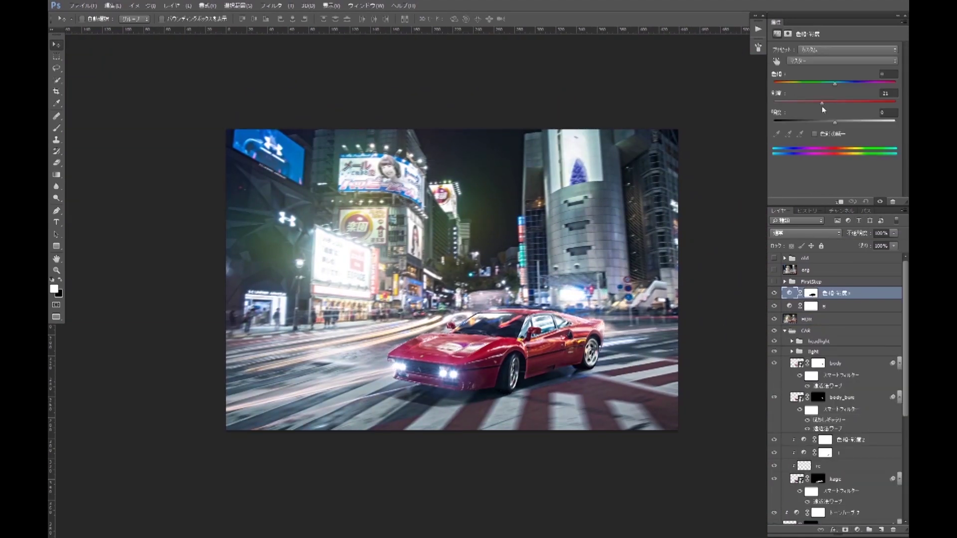
key(Return)
key(ctrl+plus)
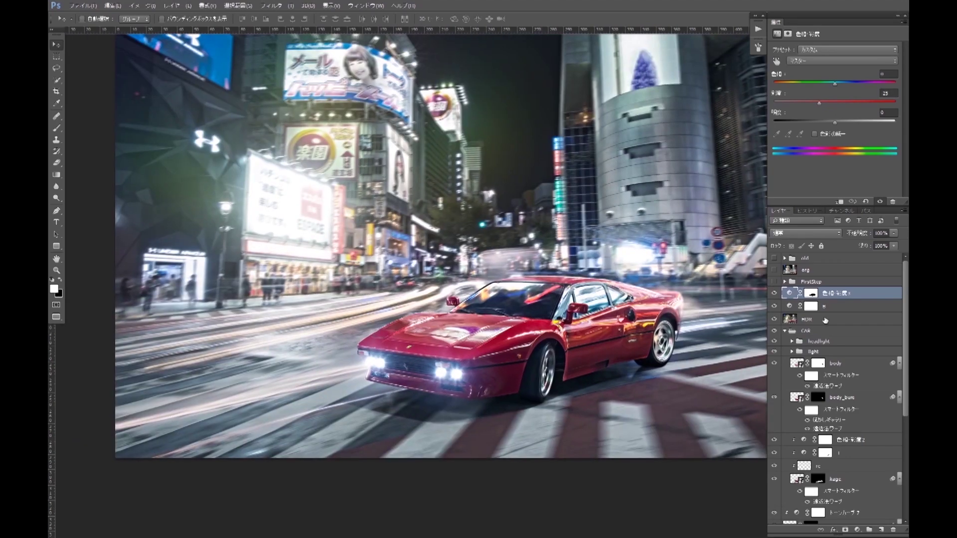
Step: Stamp all visible layers into a merged layer, then discard that first merged copy
key(ctrl+alt+shift+e)
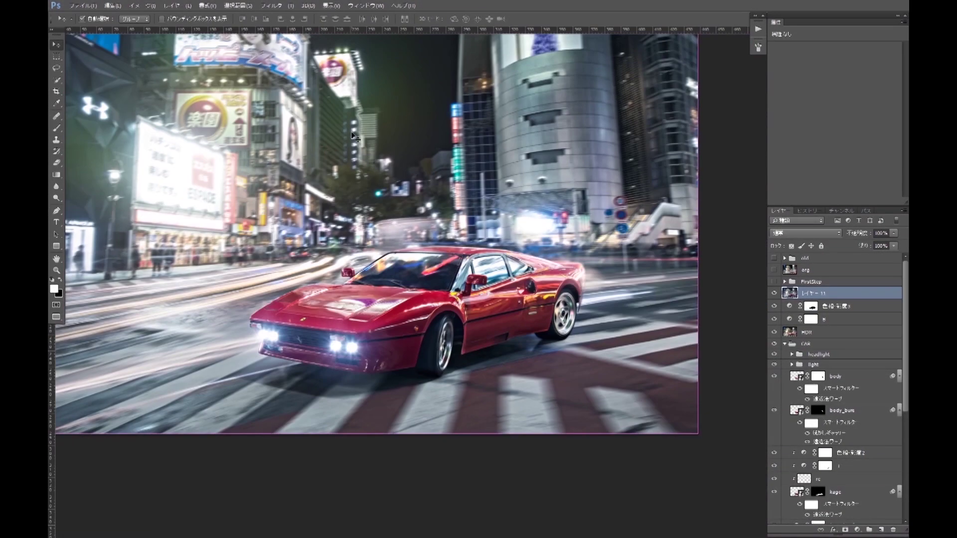
key(ctrl+t)
key(Escape)
key(Delete)
click(857, 530)
Step: Add two Curves adjustment layers, adjusting the new curve's shadows
click(837, 385)
click(858, 530)
click(837, 385)
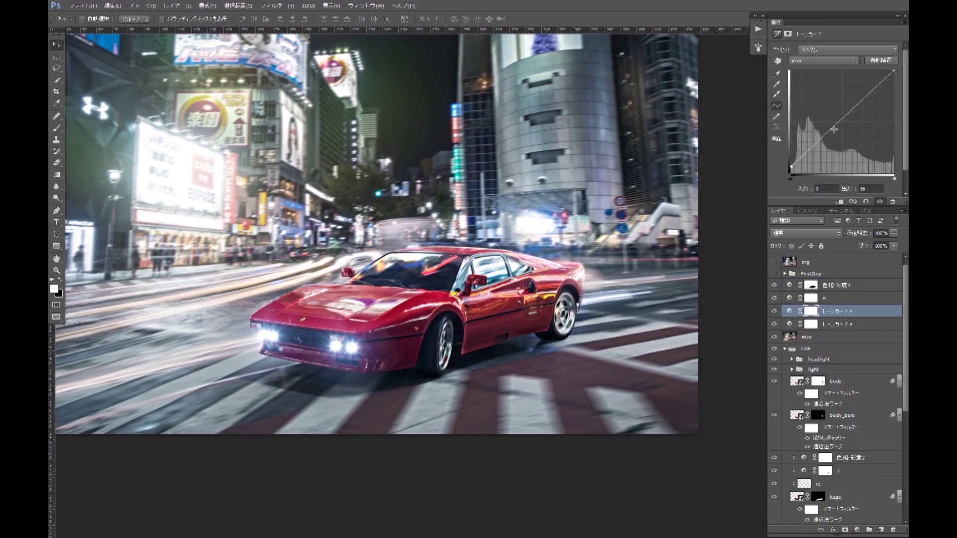
key(ctrl+minus)
key(alt+bracketright)
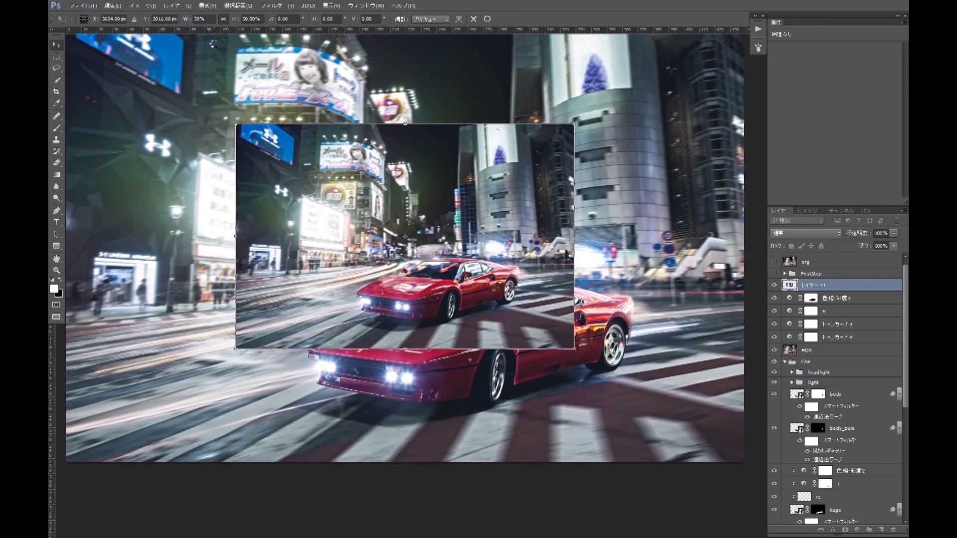
key(ctrl+plus)
key(ctrl+plus)
Step: Add grain to the merged layer with Add Noise and make it visible again
click(271, 5)
click(397, 225)
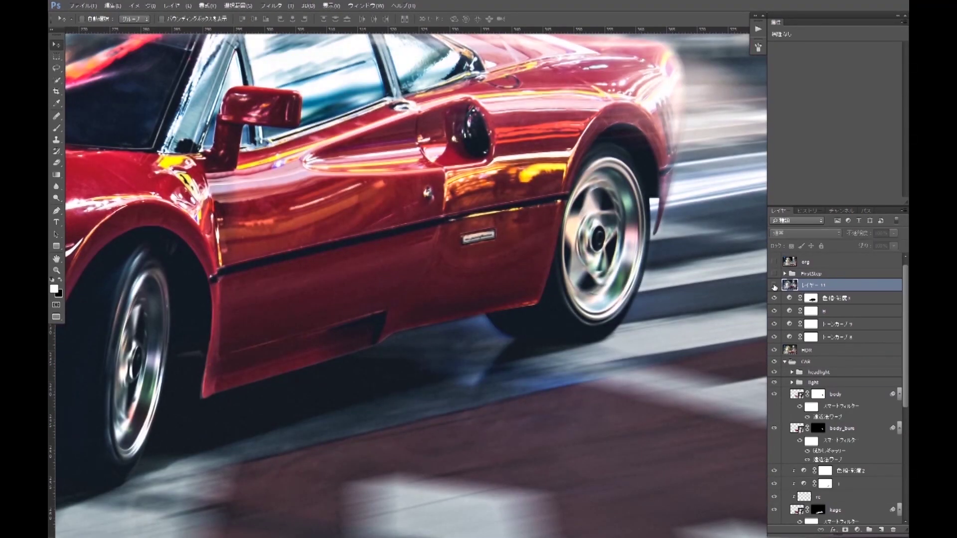
click(774, 285)
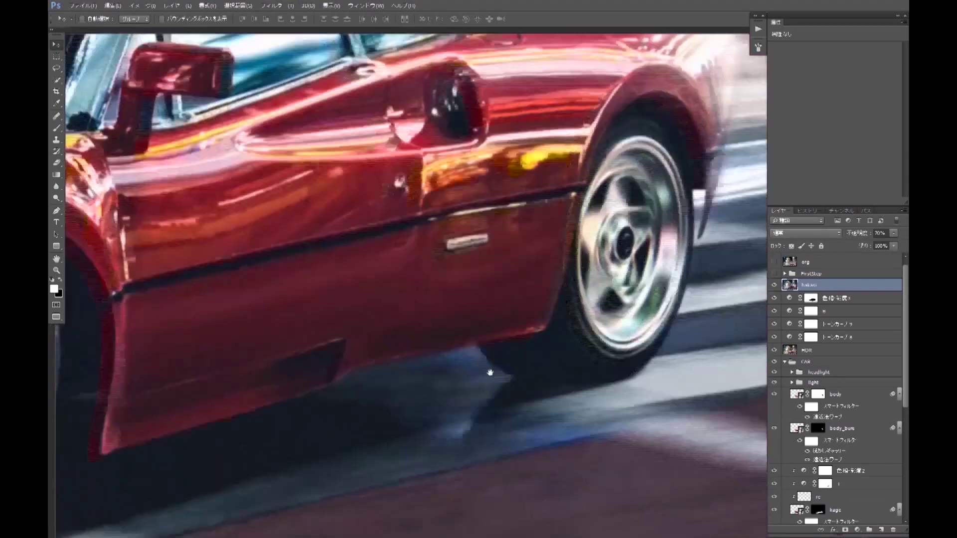
Step: Leave full-screen view and toggle the org layer to compare against the original photo
key(f)
key(f)
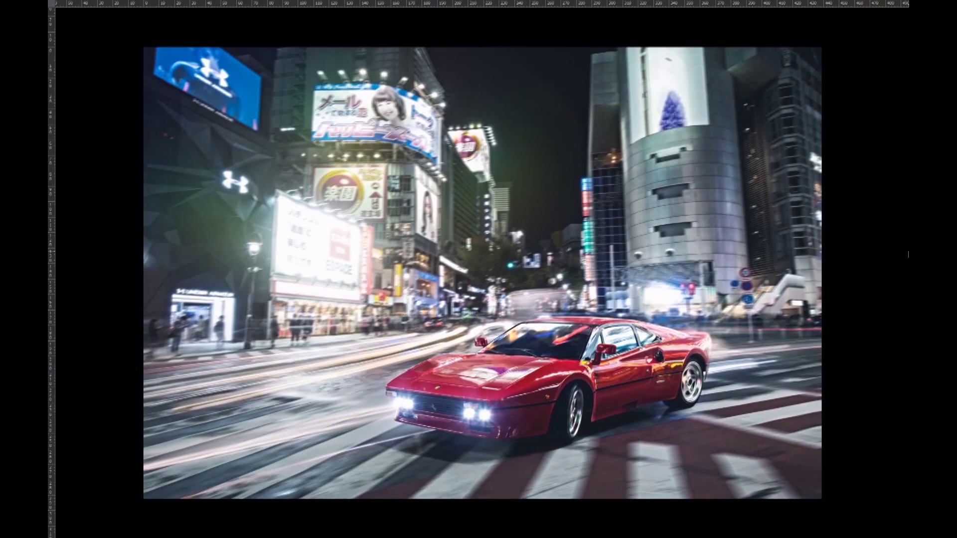
key(f)
key(ctrl+minus)
click(774, 263)
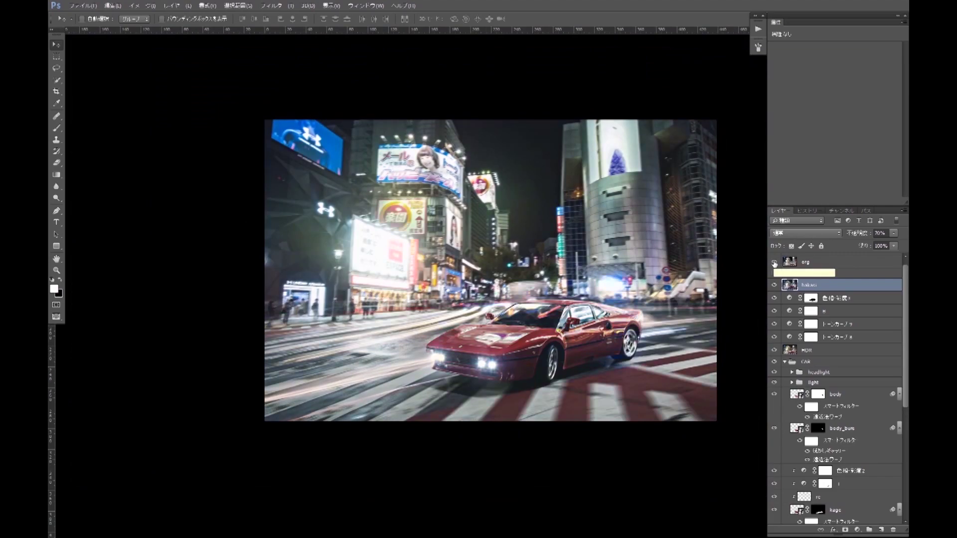